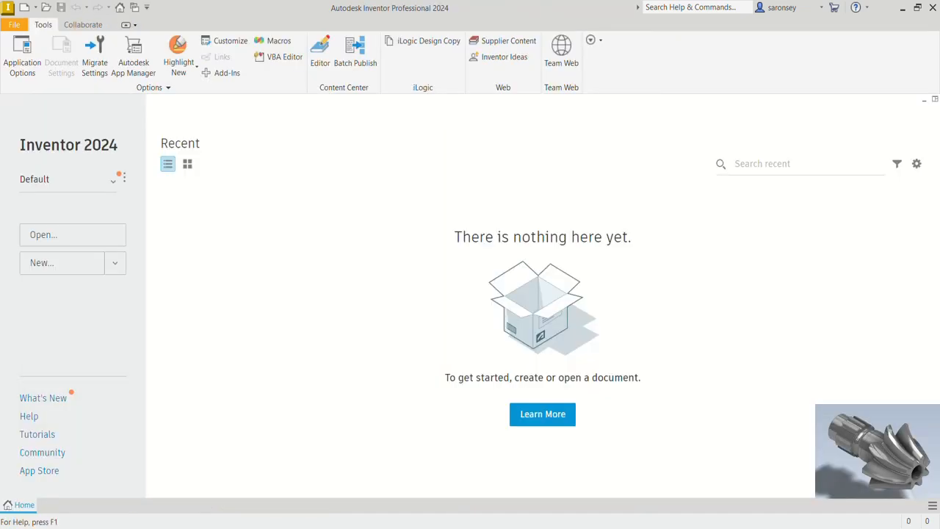
Step: Create a new part from the metric Standard (mm).ipt template
left_click(30, 10)
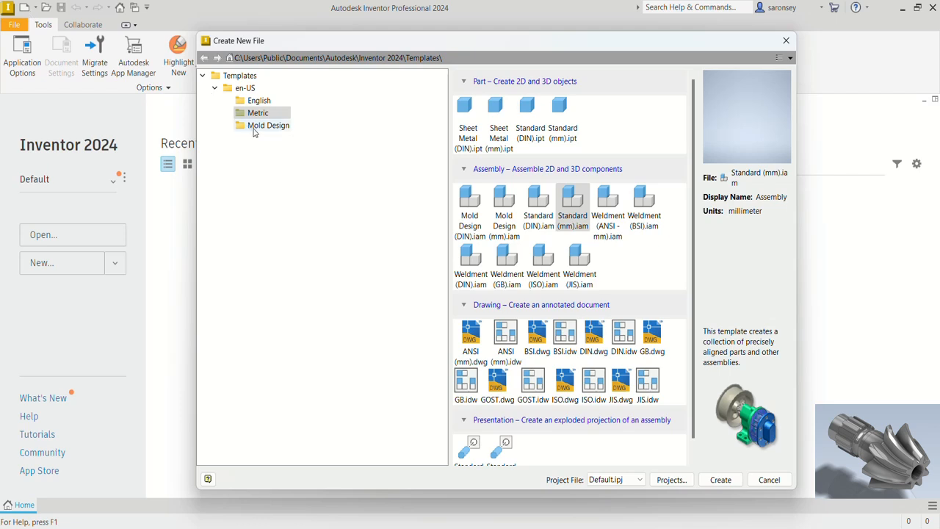
left_click(277, 114)
left_click(570, 126)
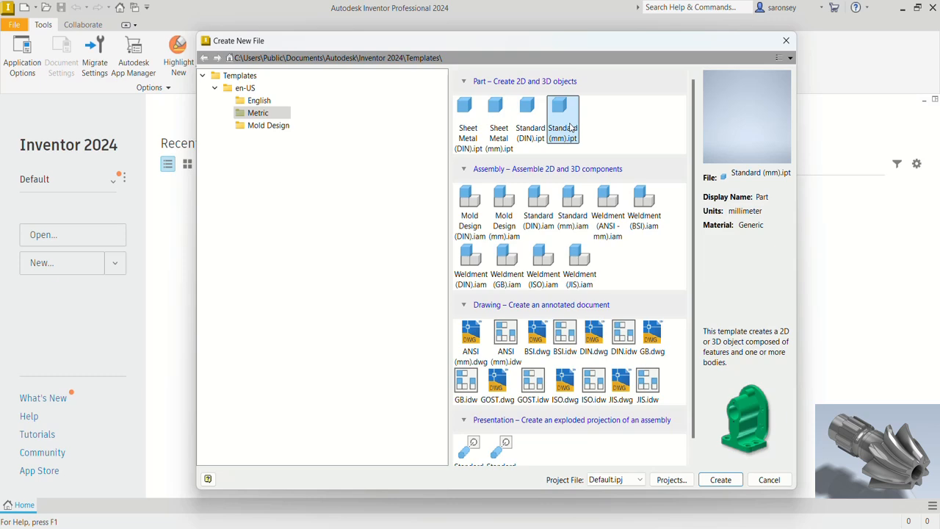
left_click(720, 479)
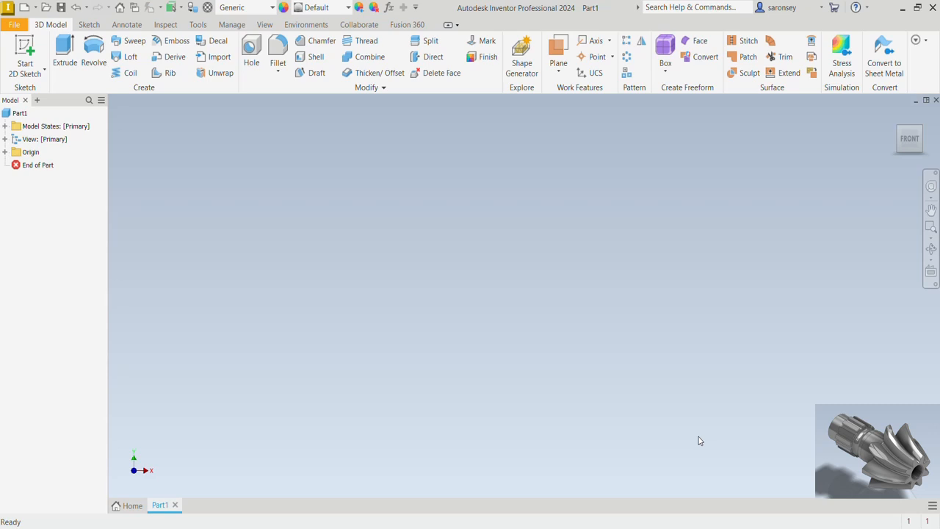
Step: Start a 2D sketch on the XY plane and draw a 163 mm horizontal line from the origin along the positive X axis
left_click(28, 46)
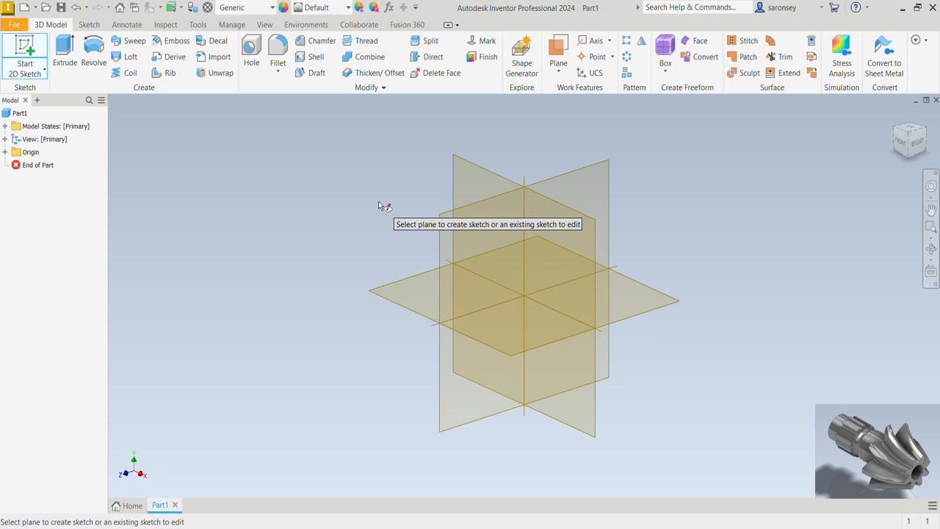
left_click(467, 181)
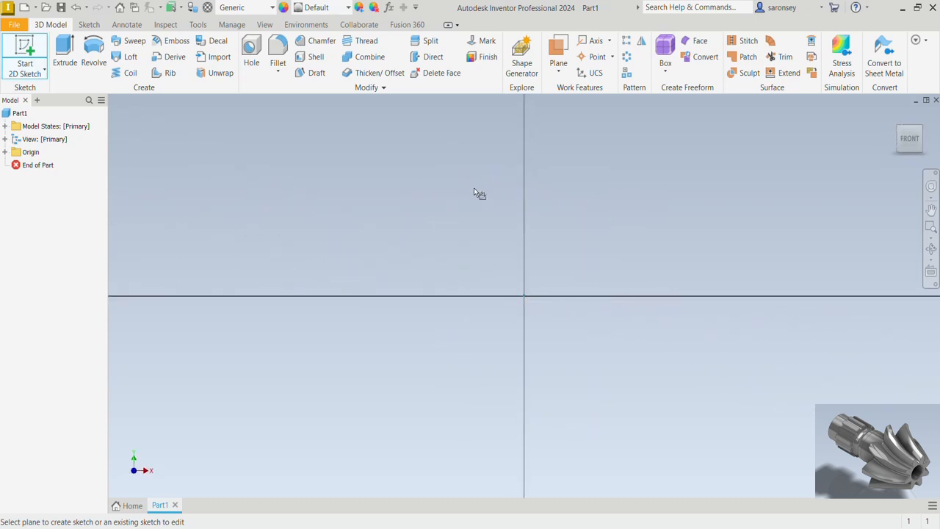
mouse_move(707, 230)
middle_mouse_down()
mouse_move(654, 260)
mouse_move(406, 310)
middle_mouse_up()
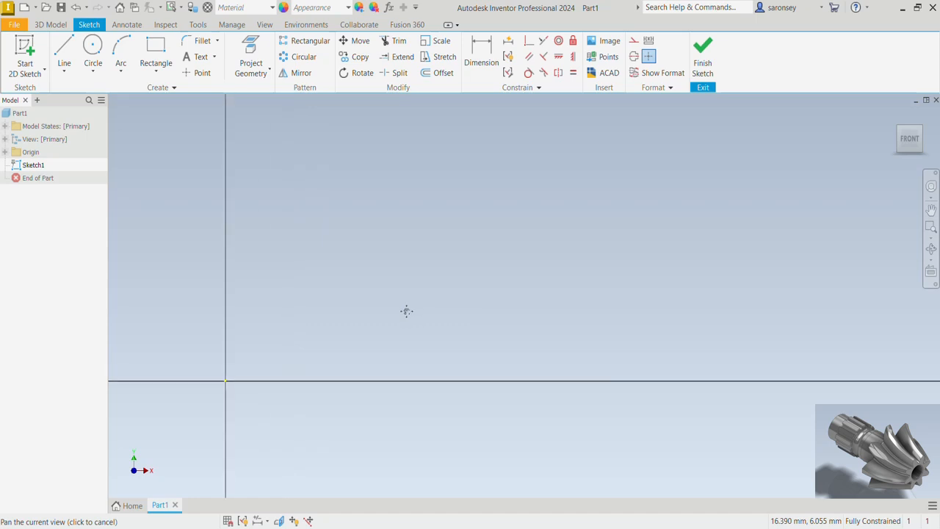
left_click(64, 44)
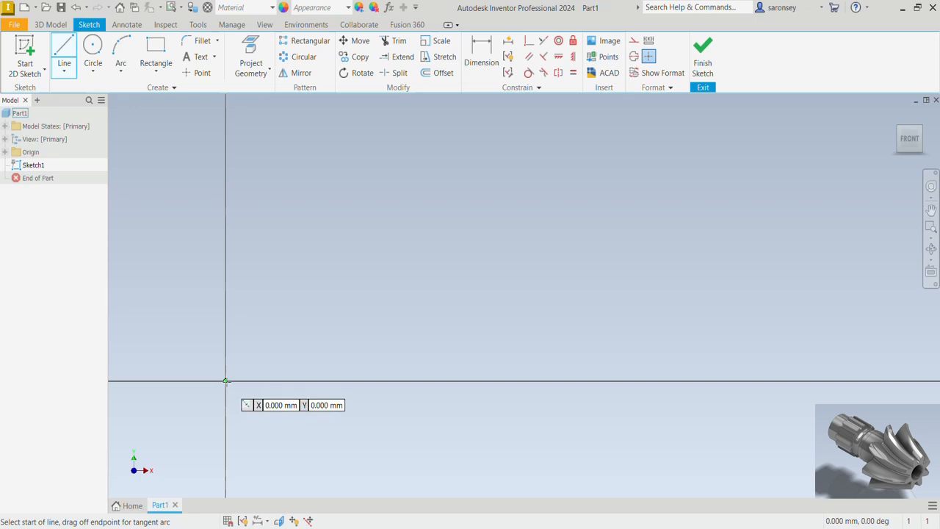
left_click(226, 380)
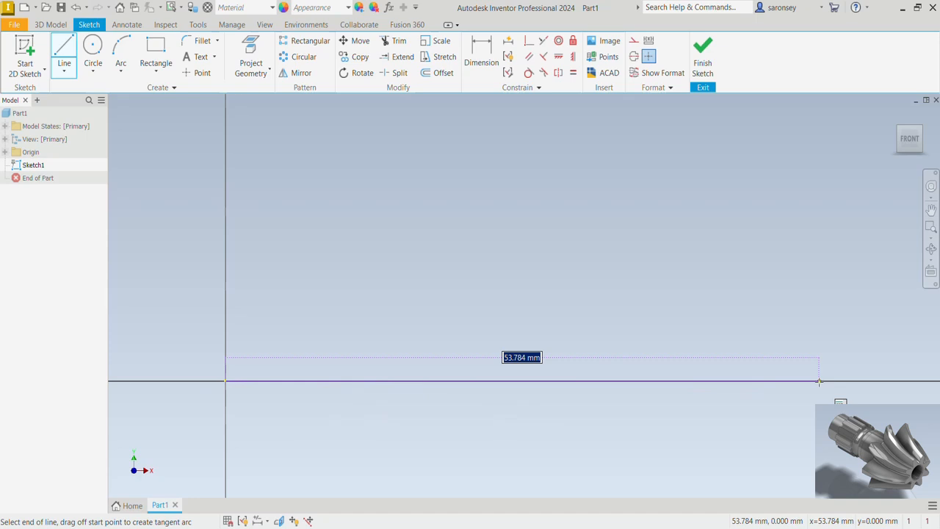
type("163")
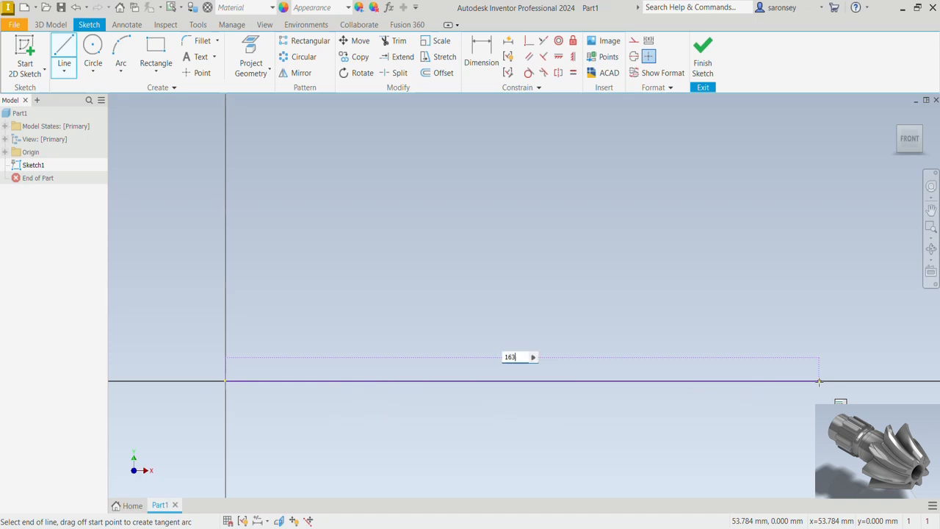
key("Return")
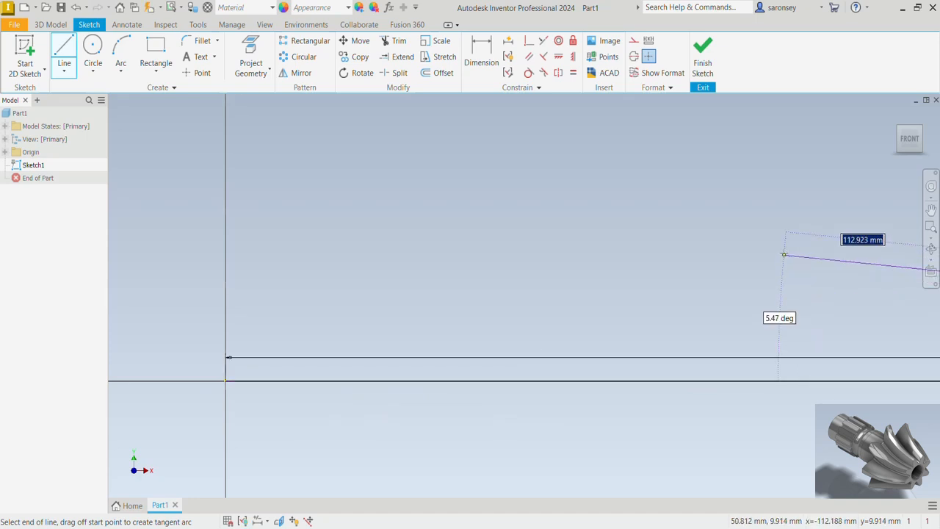
Step: Draw connected lines from the origin for the profile's flange end: 45 mm up, 5 mm to the right and 6 mm down
right_click(784, 254)
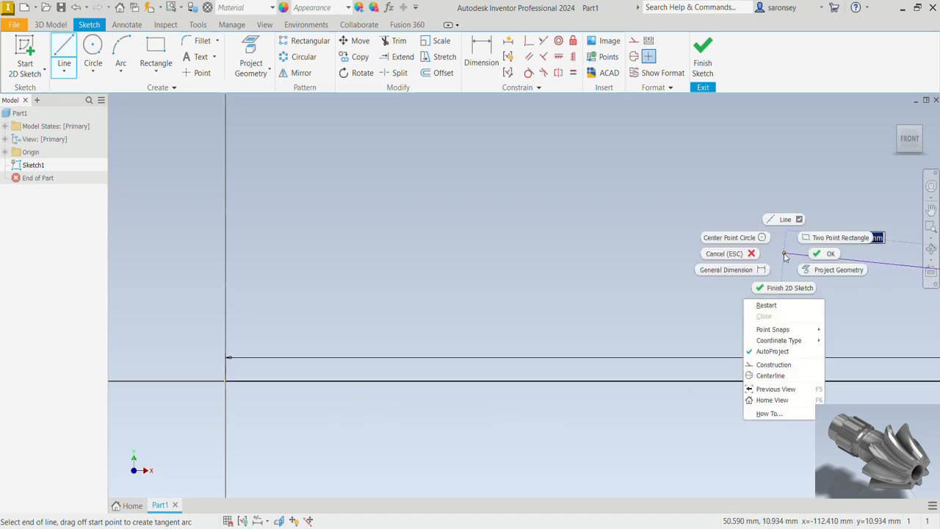
left_click(780, 305)
scroll(782, 303, "down", 5)
middle_click_drag(782, 302, 434, 325)
scroll(434, 323, "down", 1)
middle_click_drag(504, 290, 484, 304)
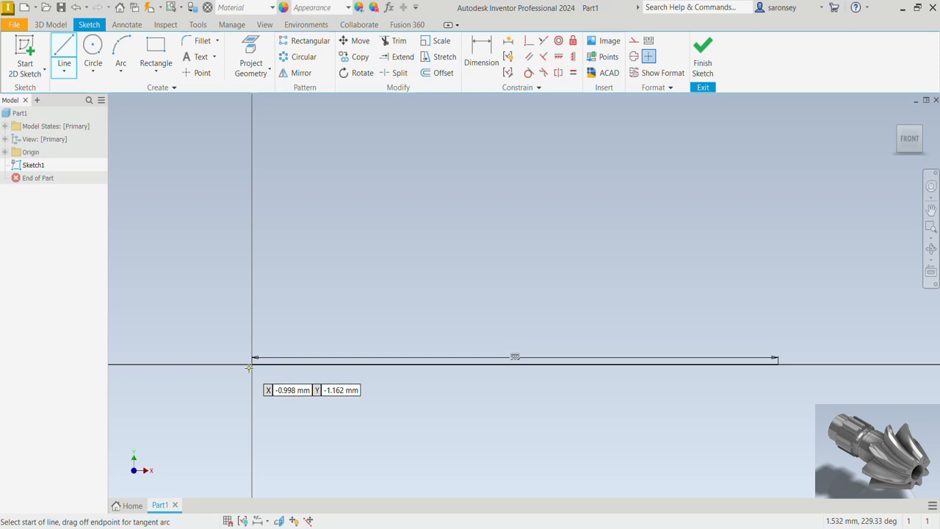
left_click(252, 363)
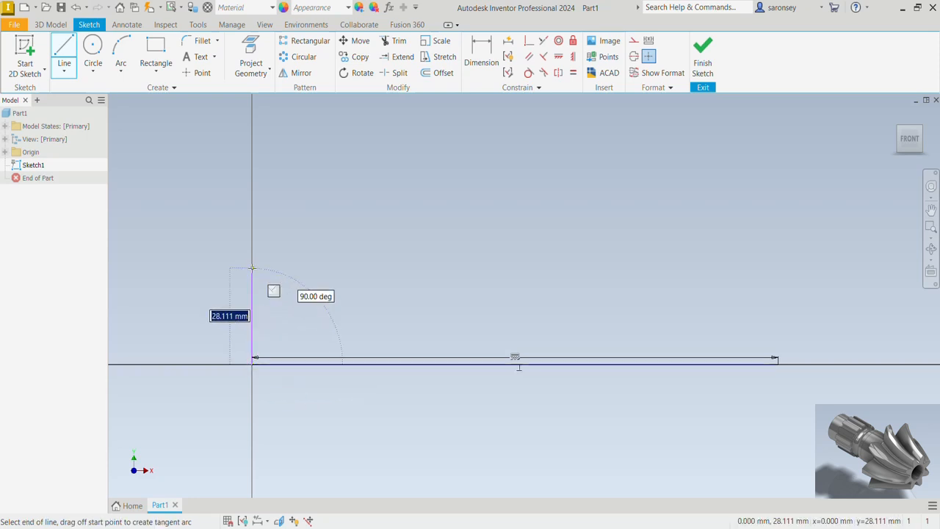
type("45")
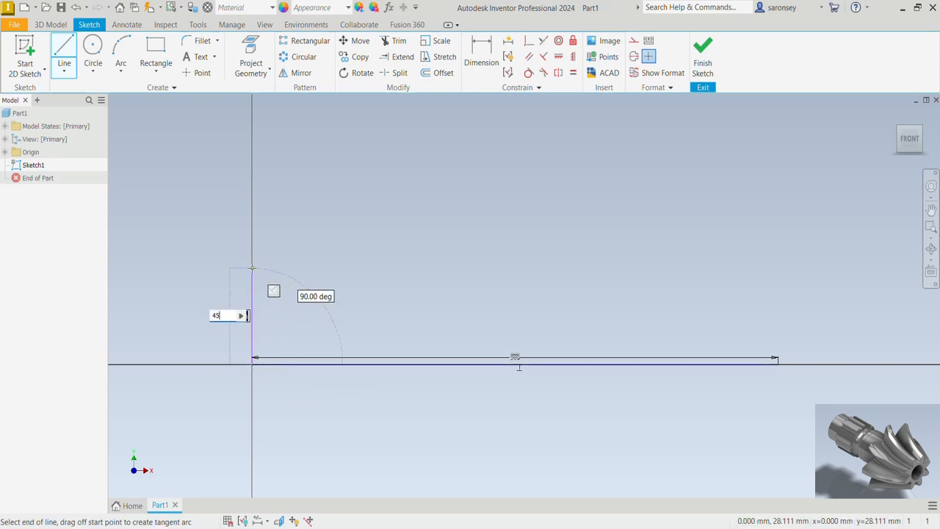
key("Return")
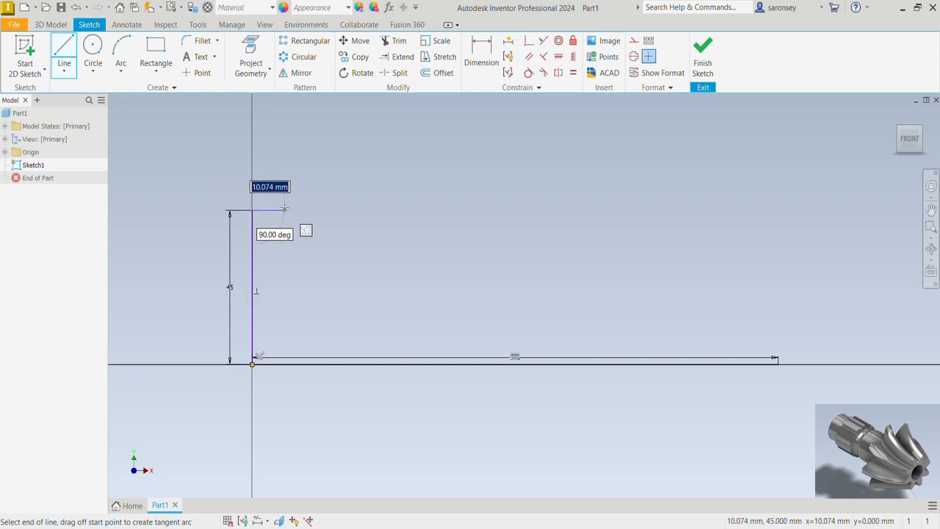
type("5")
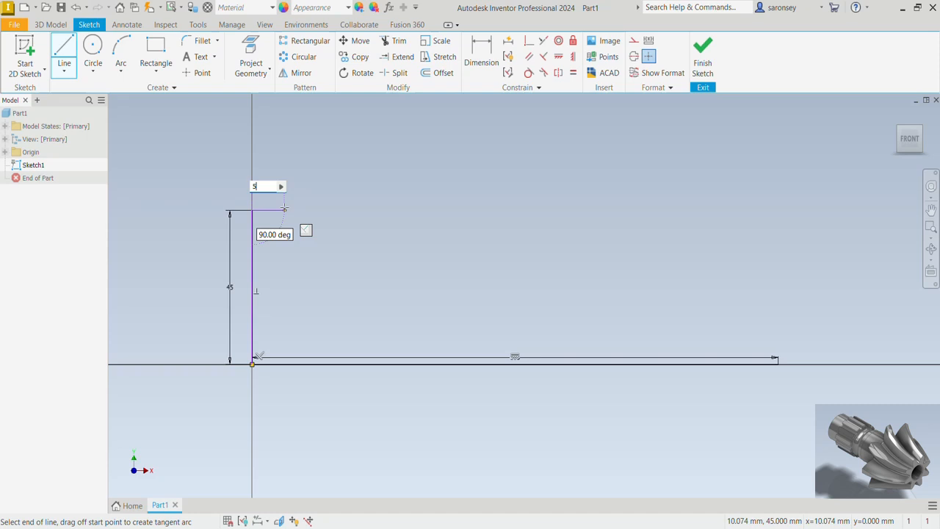
key("Return")
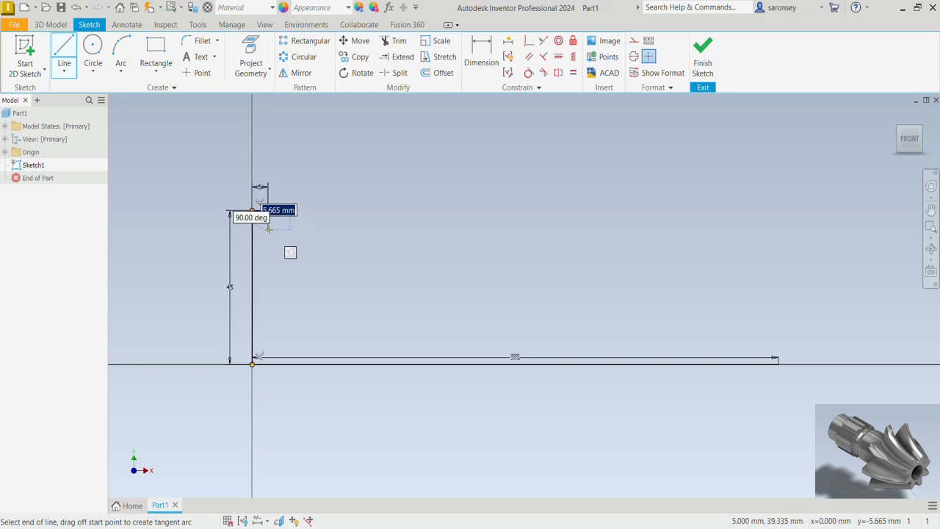
type("6")
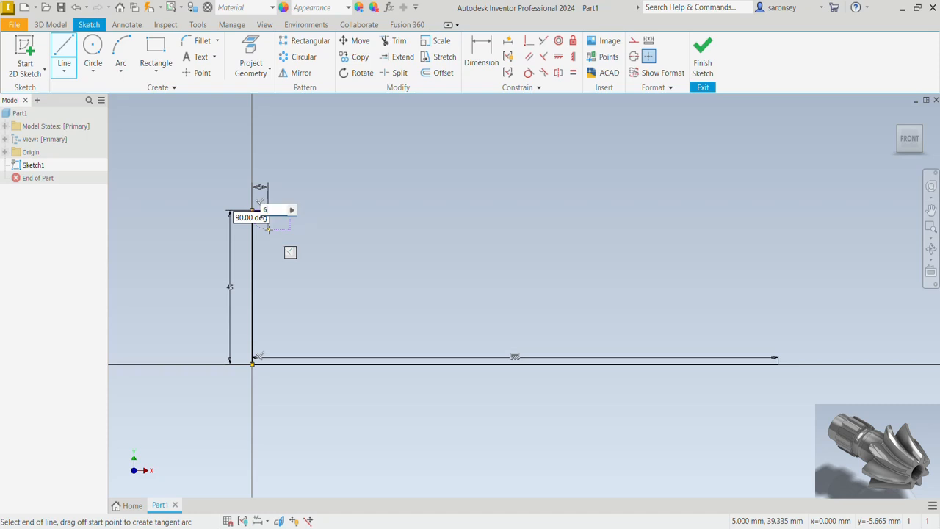
key("Return")
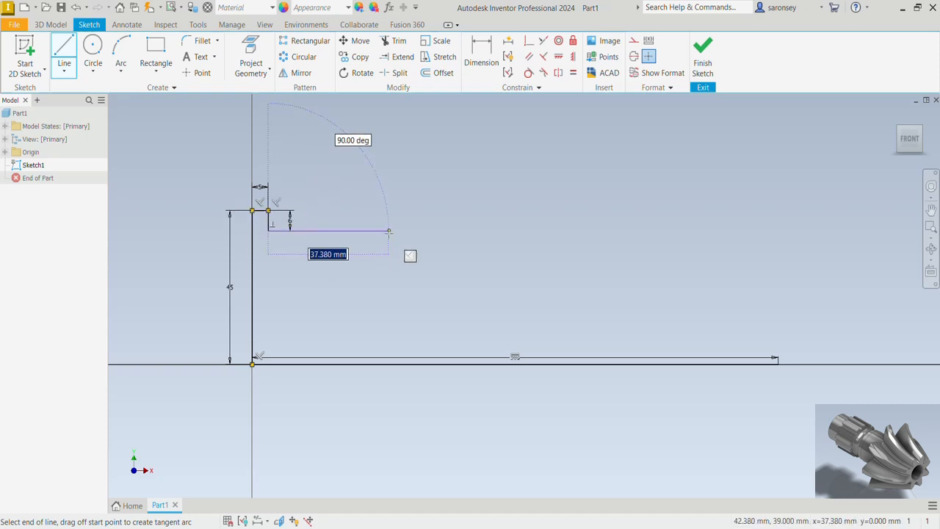
Step: Continue the stepped profile with lines 46 mm to the right, 1 mm down and 10 mm to the right
type("46")
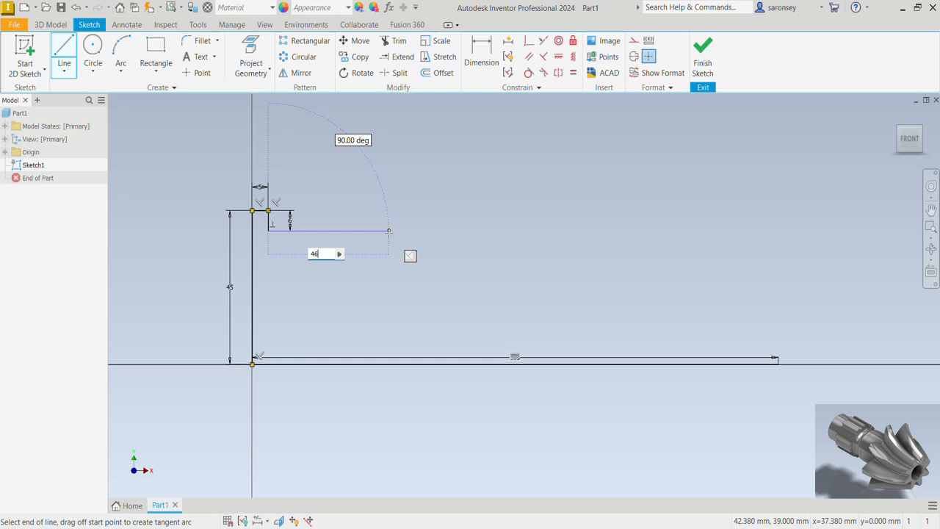
key("Return")
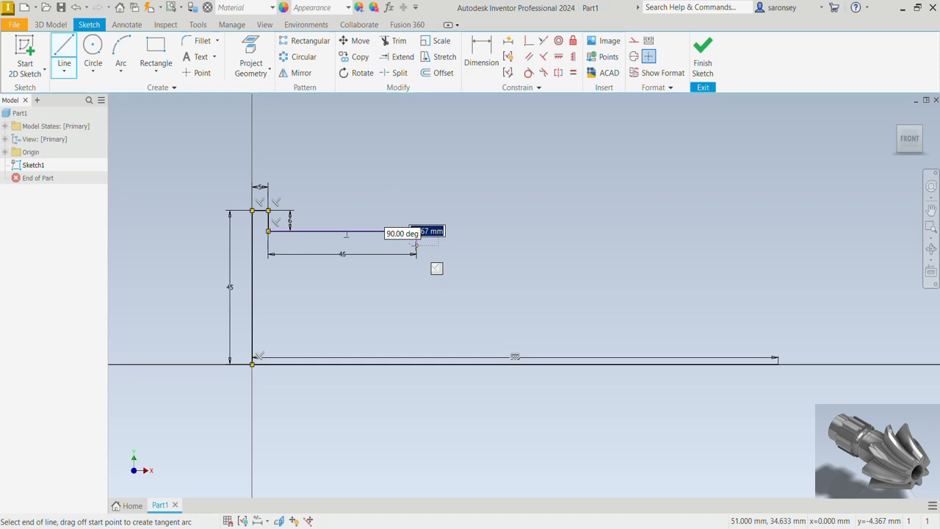
type("1")
key("Return")
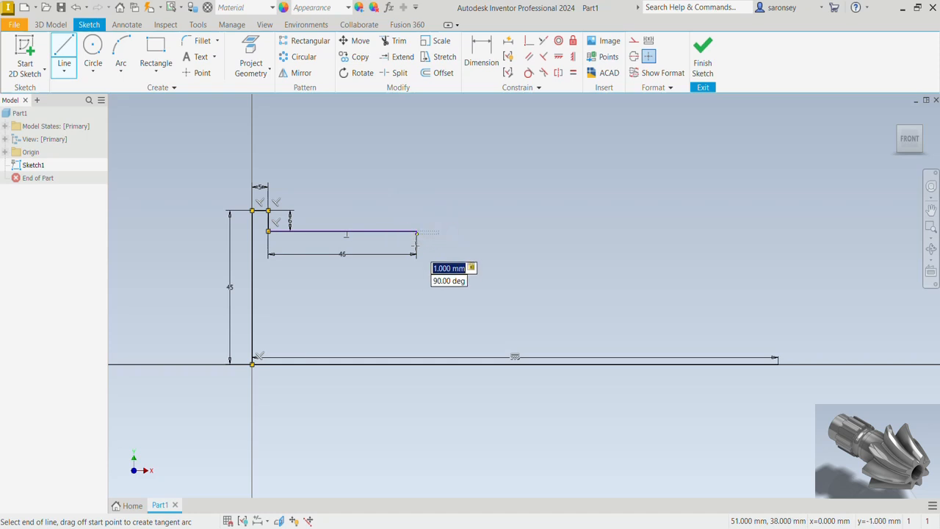
left_click(416, 234)
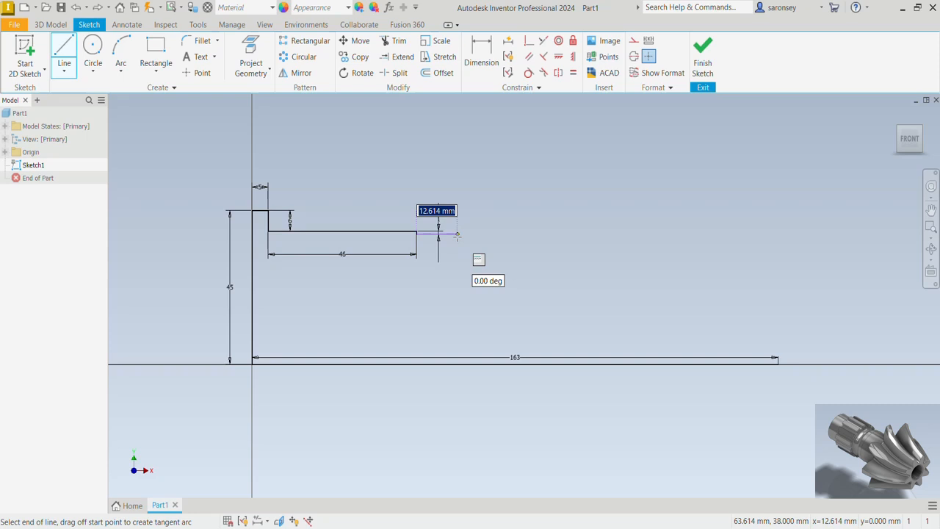
type("10")
key("Return")
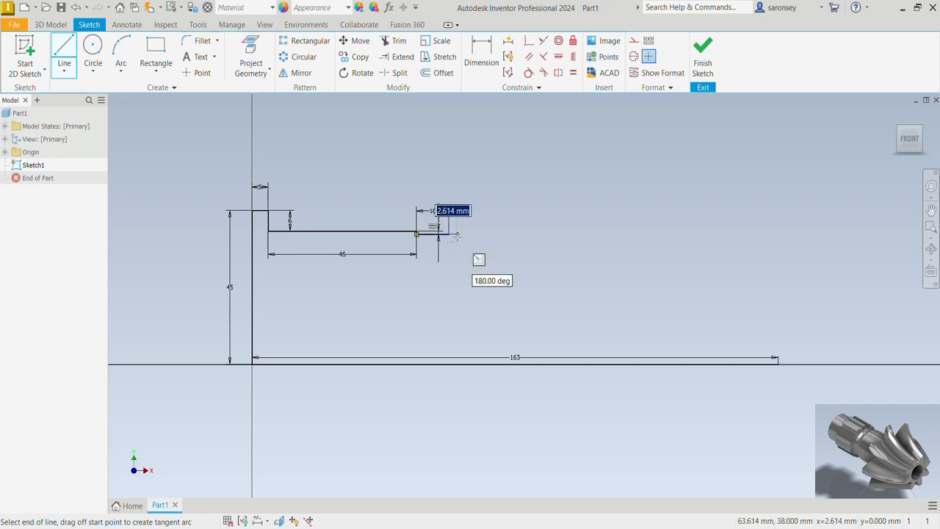
Step: Start a new line chain at the free end of the 163 mm base line, going 32.5 mm up and 32 mm to the left
right_click(456, 235)
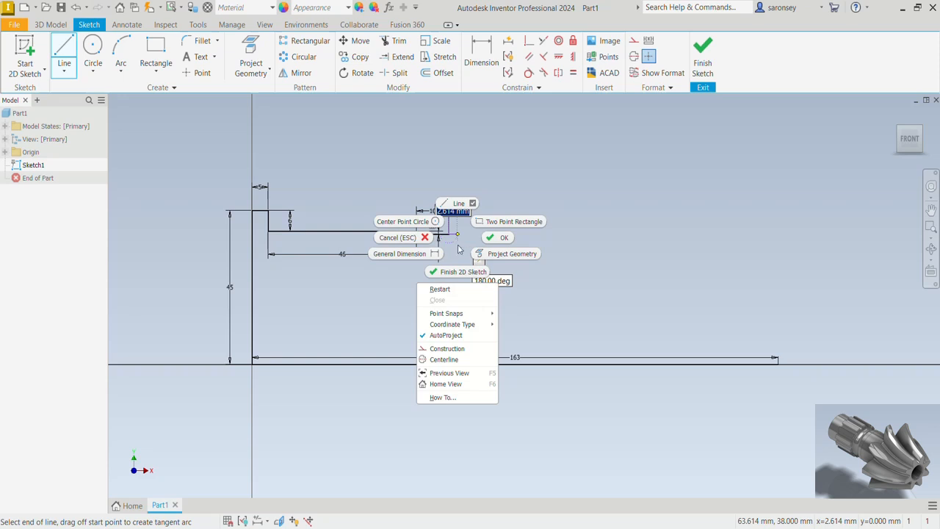
left_click(444, 291)
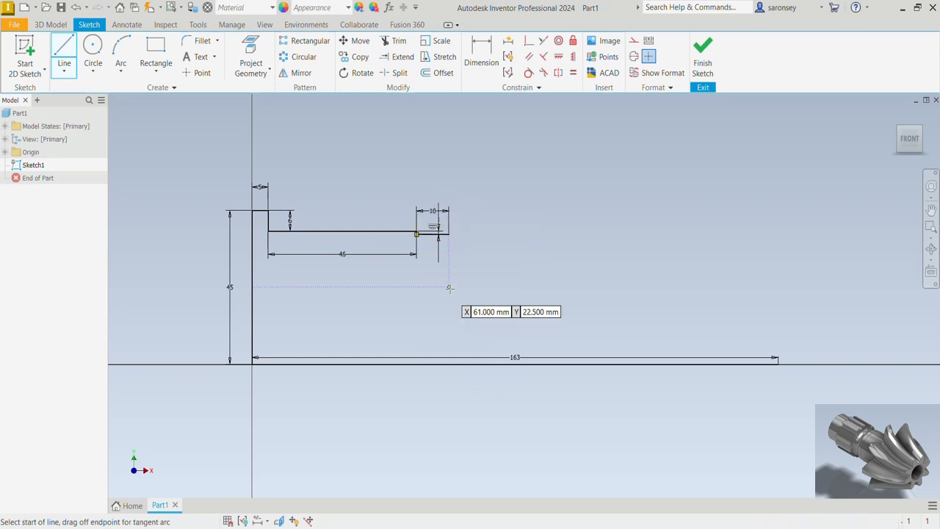
left_click(778, 360)
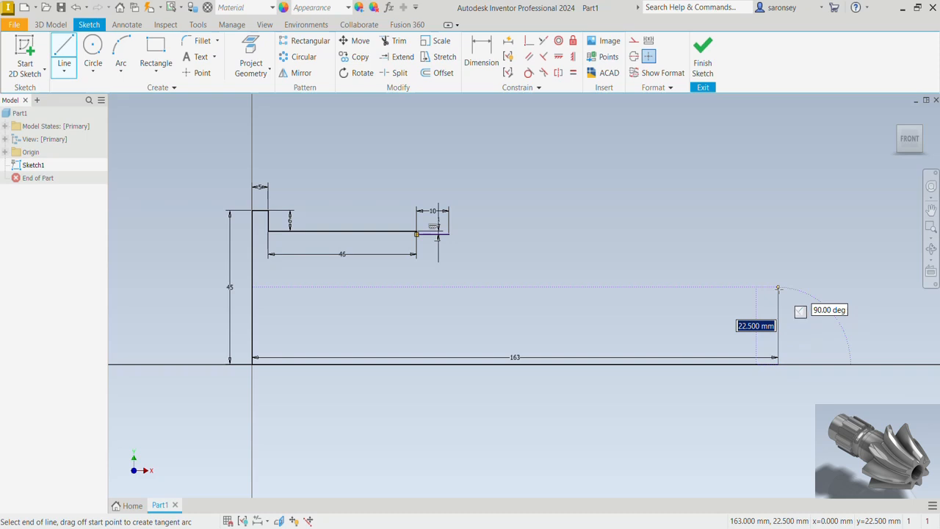
type("32.5")
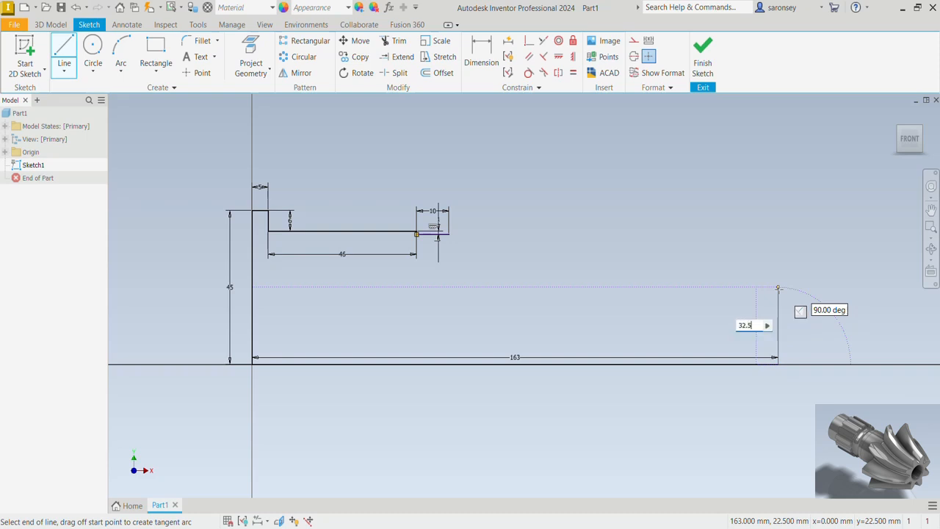
key("Return")
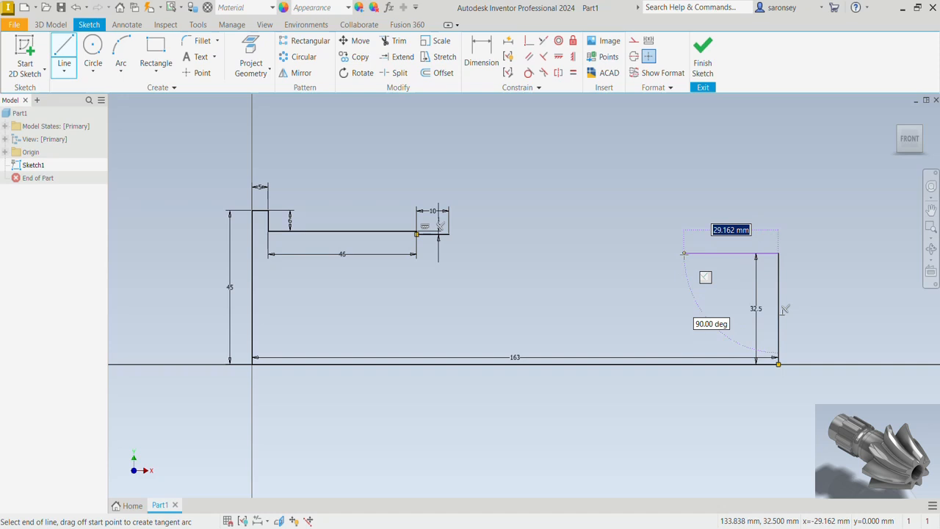
type("32")
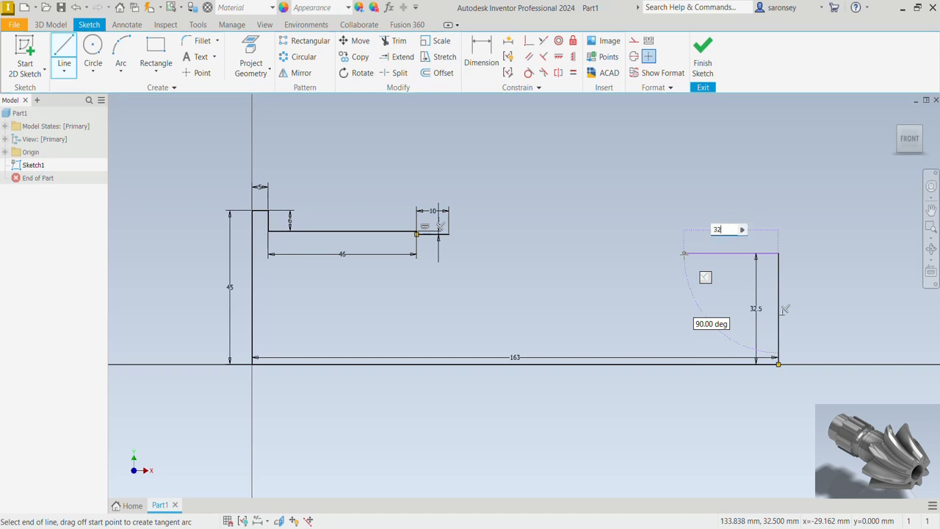
key("Tab")
key("Return")
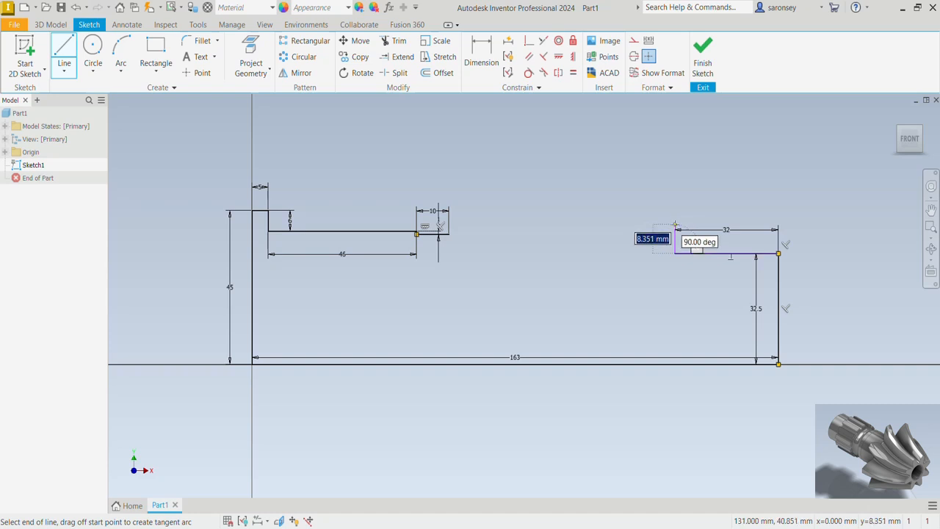
Step: Continue the chain with a 3.5 mm line up and a 48 mm line to the left, and end it there
type("3.5")
key("Return")
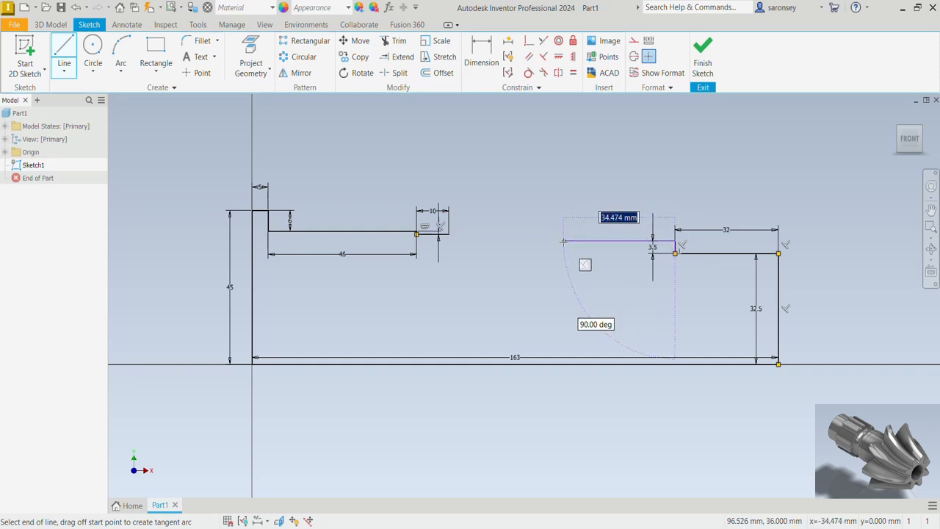
type("48")
key("Return")
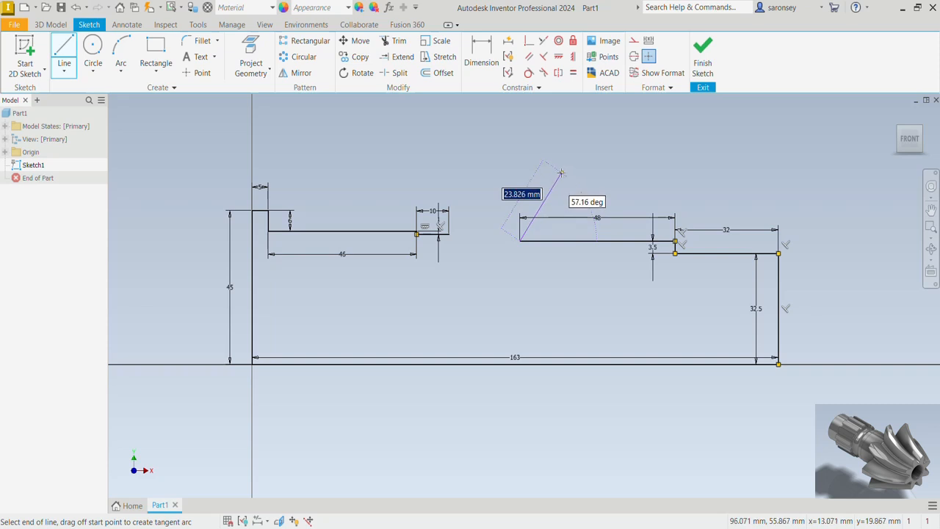
key("Escape")
Step: Draw a downward-bulging three-point arc of about 24 mm radius, bridging the gap between the 10 mm and 48 mm lines
middle_click_drag(597, 184, 580, 205)
left_click(120, 53)
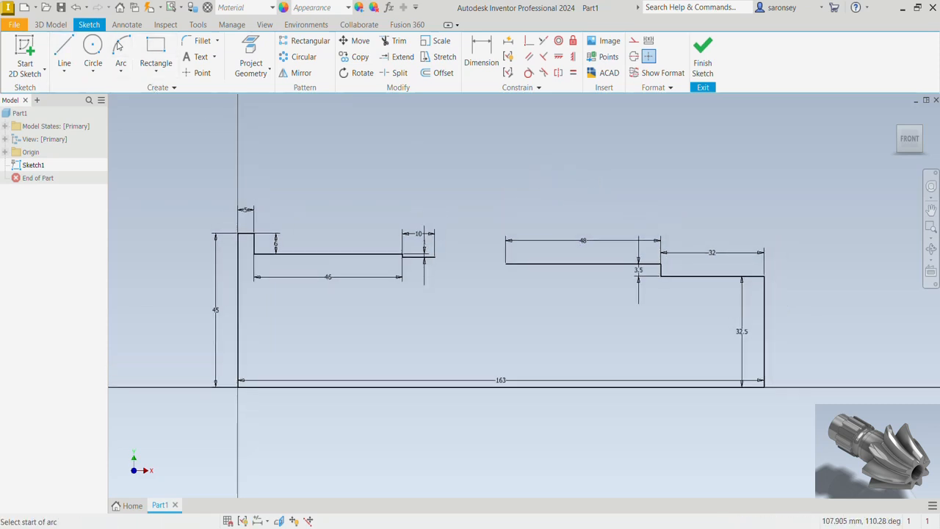
left_click(434, 256)
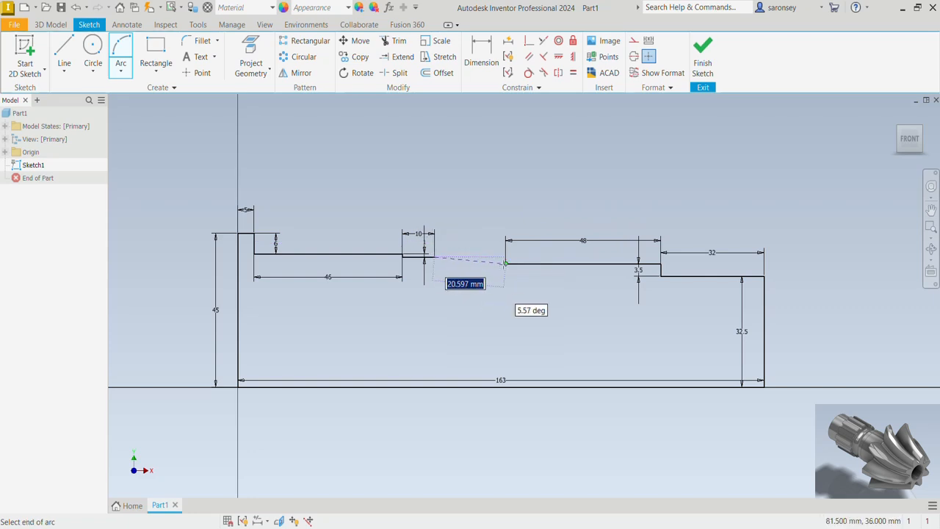
left_click(505, 263)
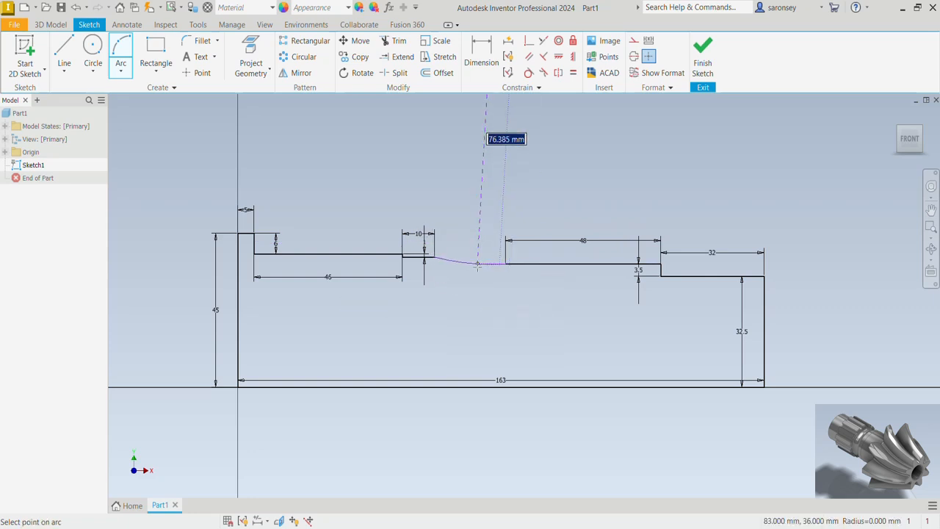
left_click(476, 270)
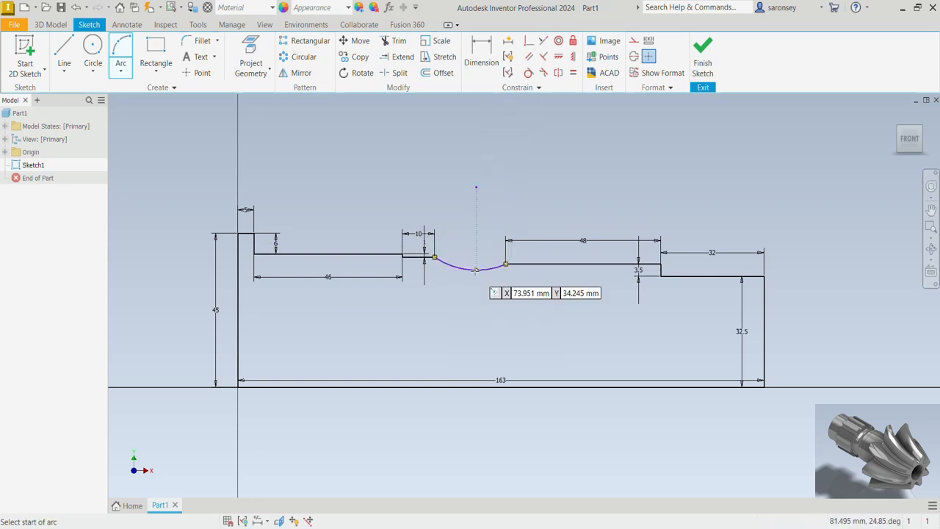
Step: Dimension the bridging arc's radius as 12.5 mm
left_click(481, 52)
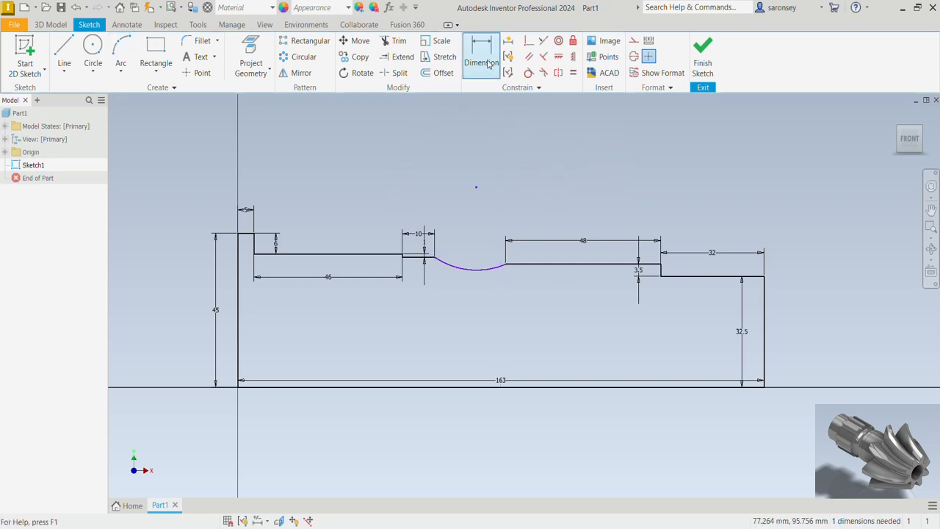
left_click(473, 268)
left_click(476, 187)
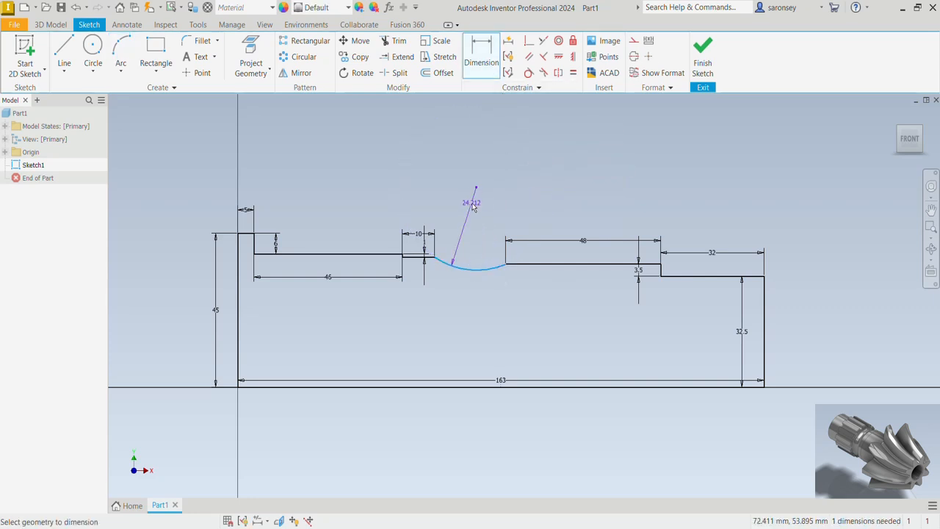
left_click(473, 206)
type("12.5")
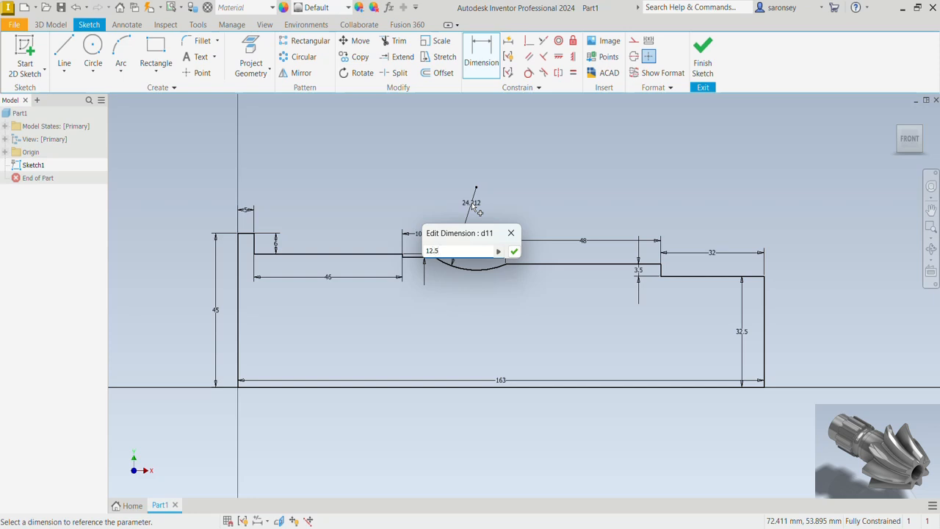
key("Return")
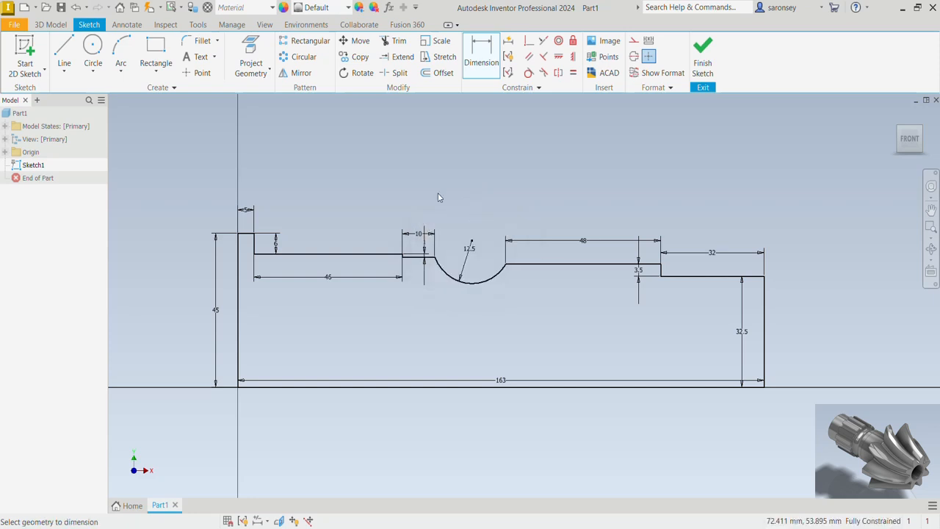
Step: Draw a horizontal line across the profile between its two vertical end edges and set it 17.5 mm above the base line
left_click(64, 59)
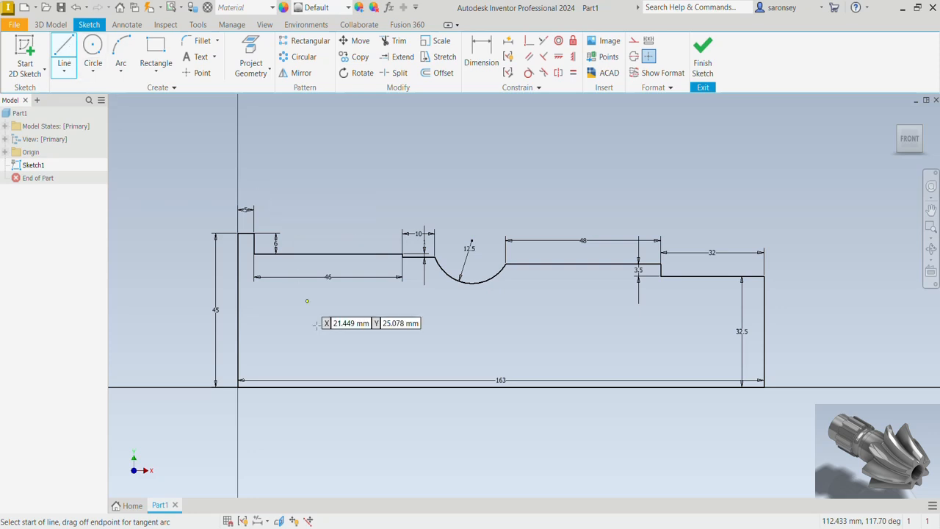
left_click(237, 338)
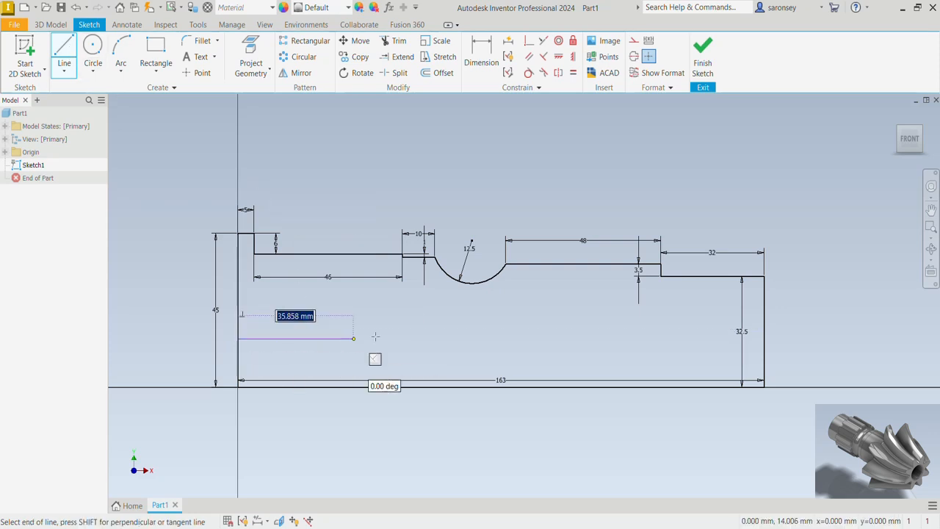
left_click(764, 338)
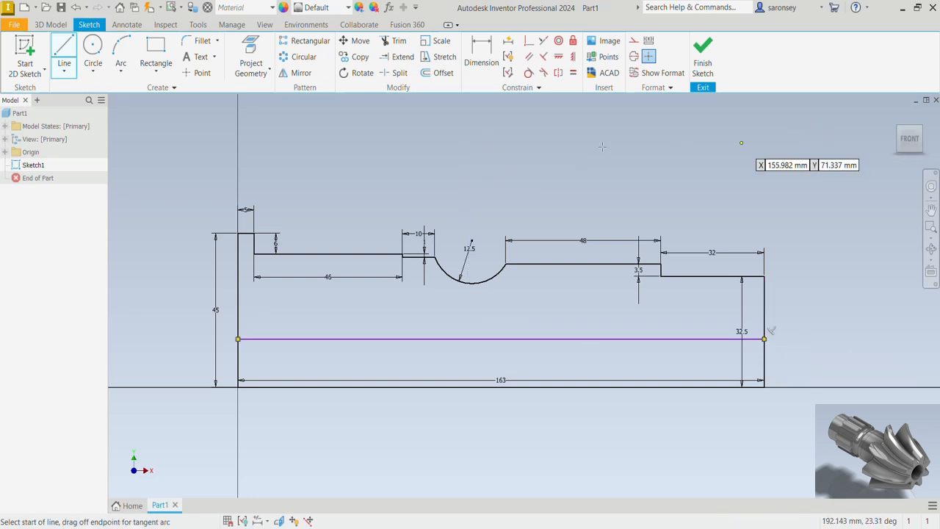
left_click(480, 53)
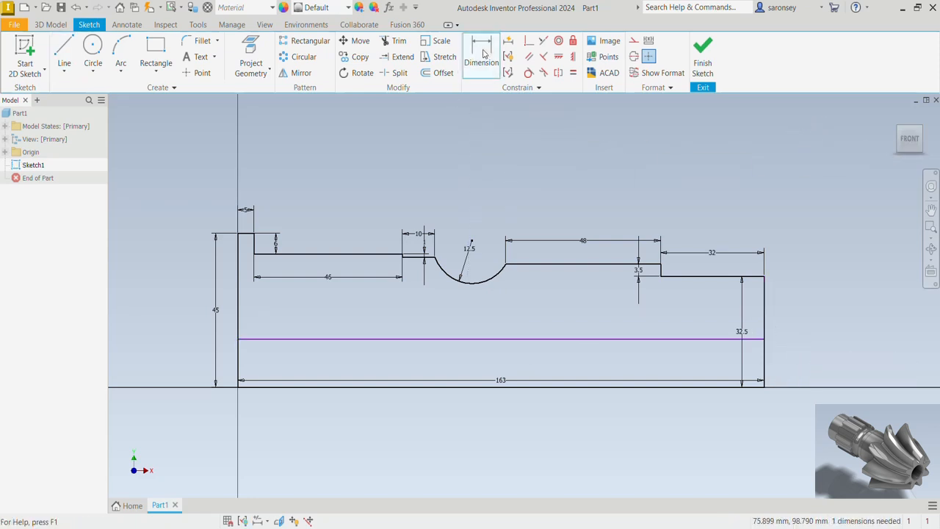
left_click(450, 339)
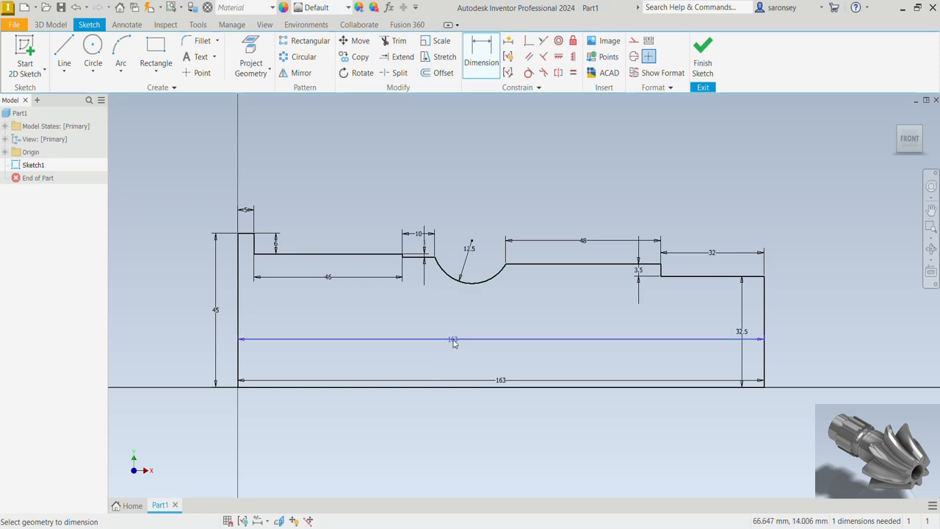
left_click(454, 393)
left_click(184, 379)
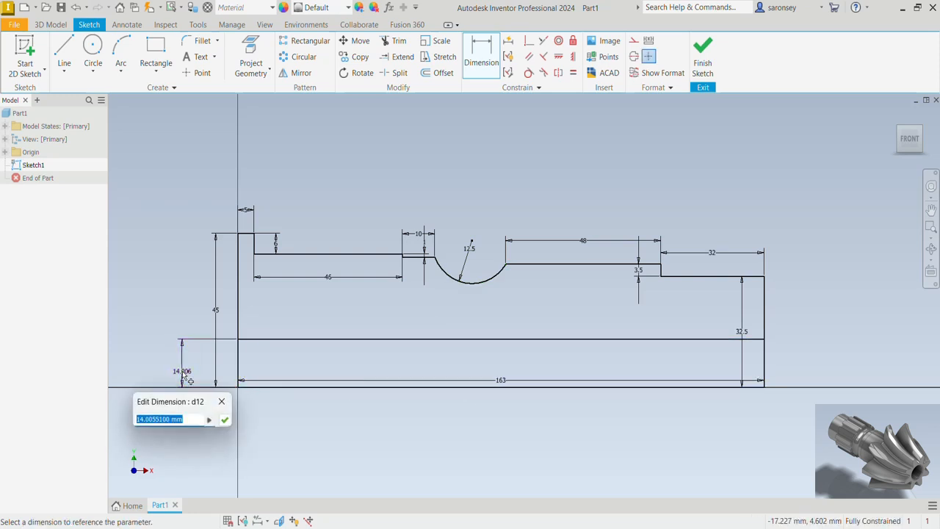
type("17.5")
key("Return")
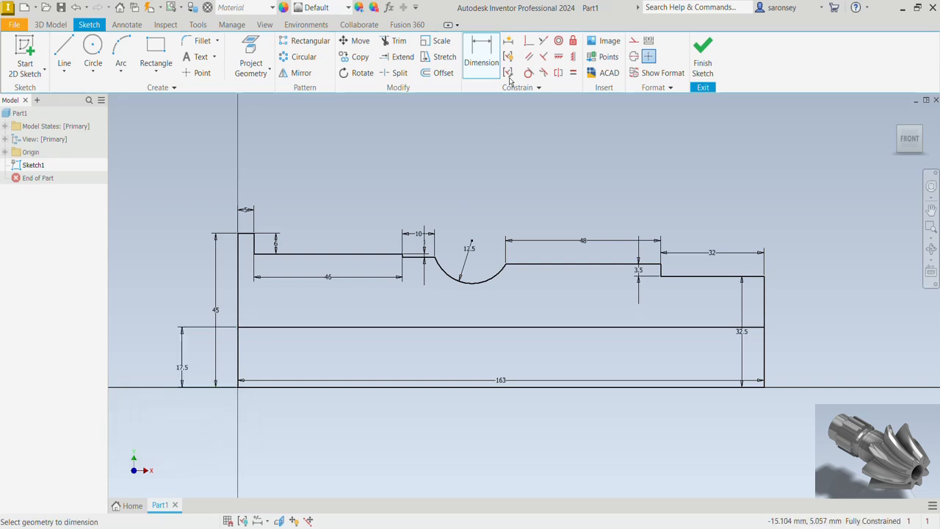
Step: Trim both vertical end edges where they extend below the new horizontal line
left_click(397, 42)
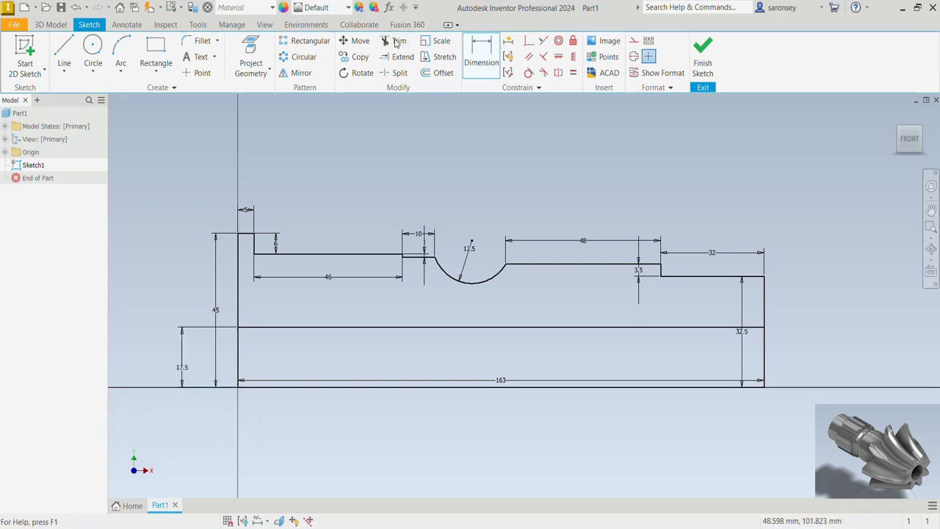
left_click(241, 364)
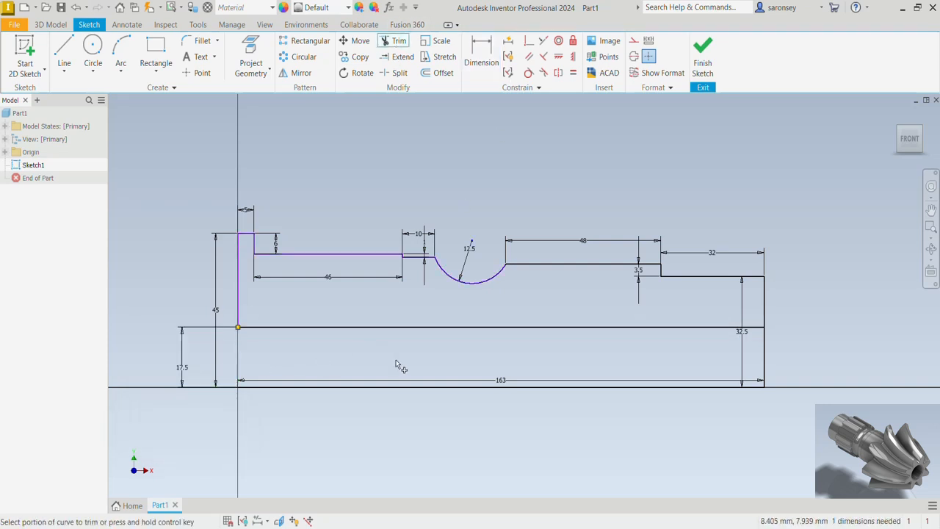
left_click(767, 371)
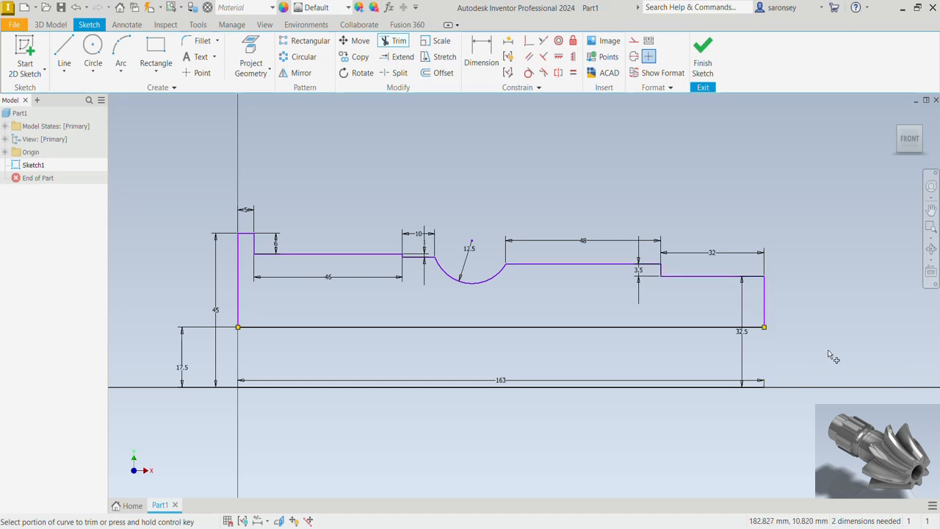
Step: Dimension the trimmed flange-end edge at 27.5 mm and the opposite trimmed end edge at 15 mm
left_click(481, 55)
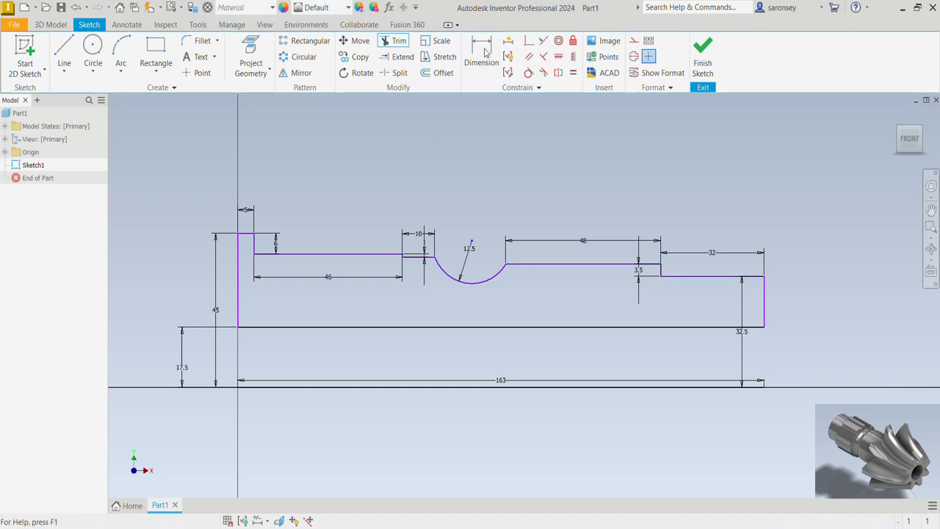
left_click(239, 258)
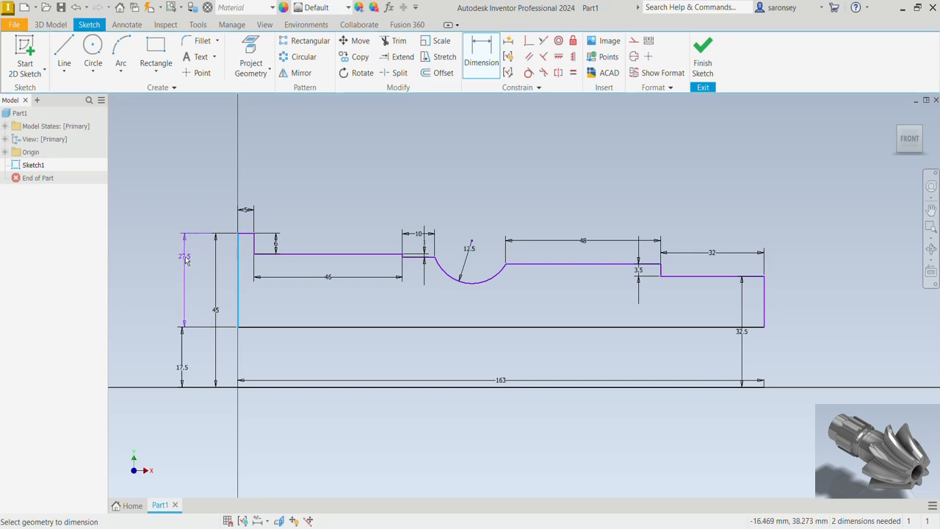
left_click(186, 265)
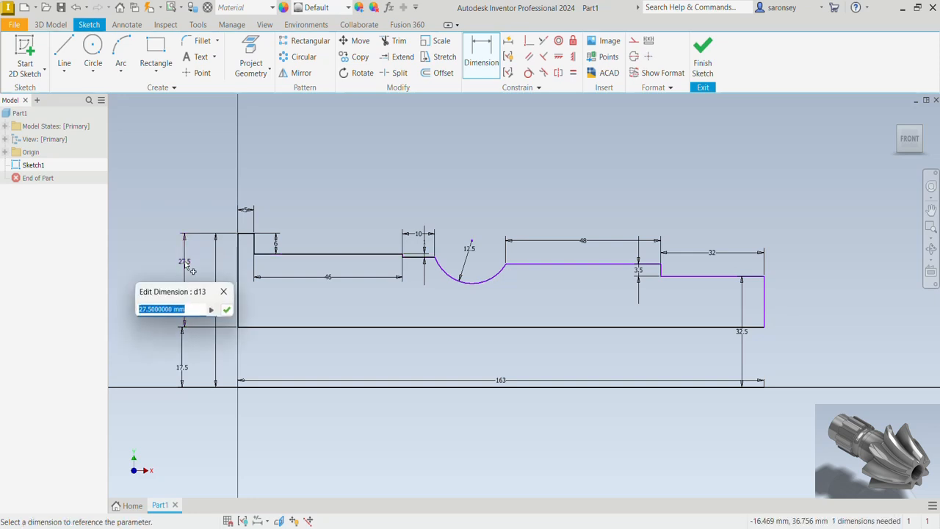
left_click(227, 311)
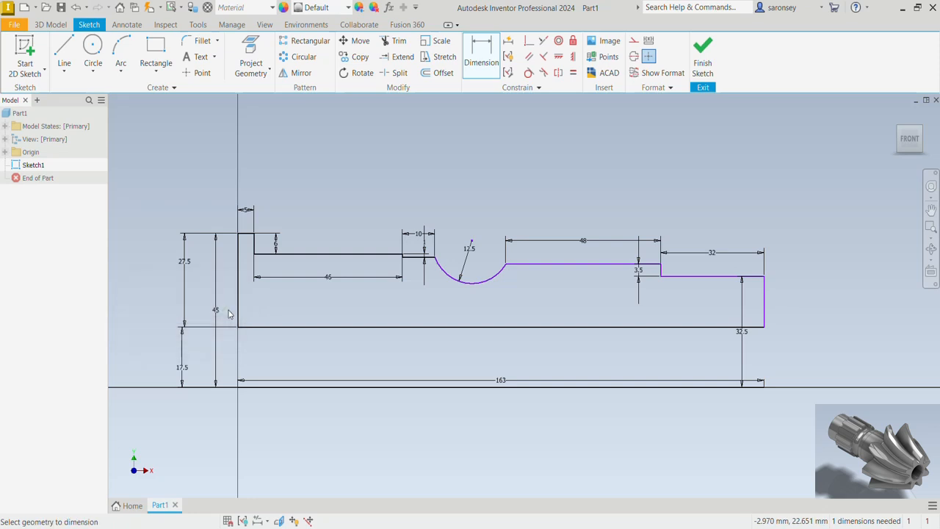
left_click(765, 294)
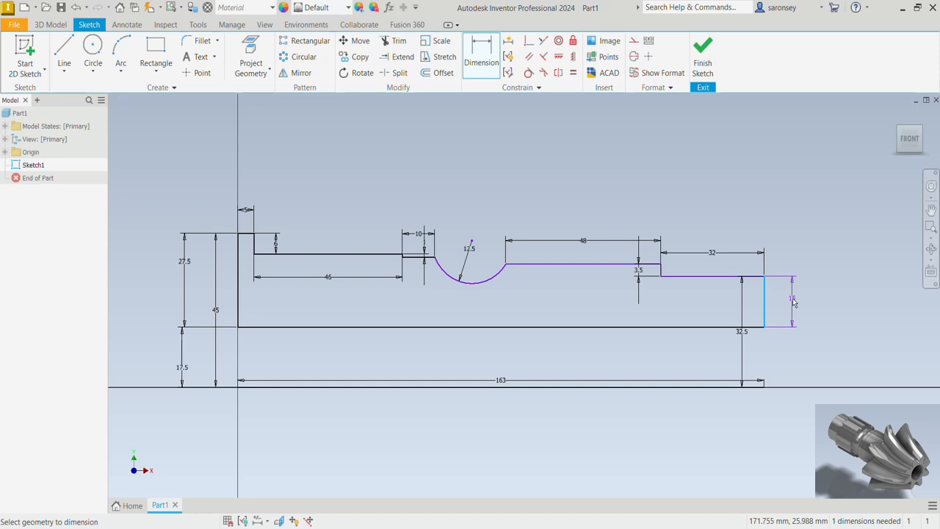
left_click(792, 301)
left_click(835, 344)
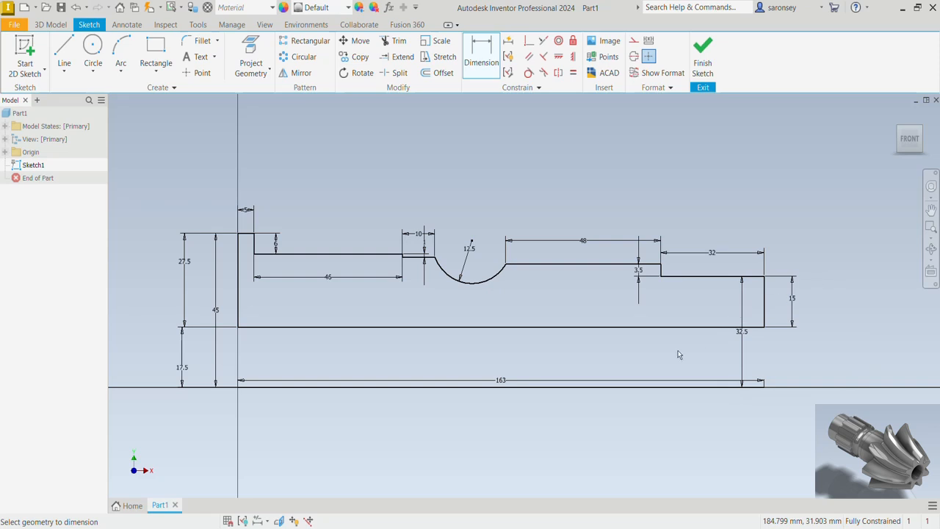
right_click(783, 192)
left_click(814, 194)
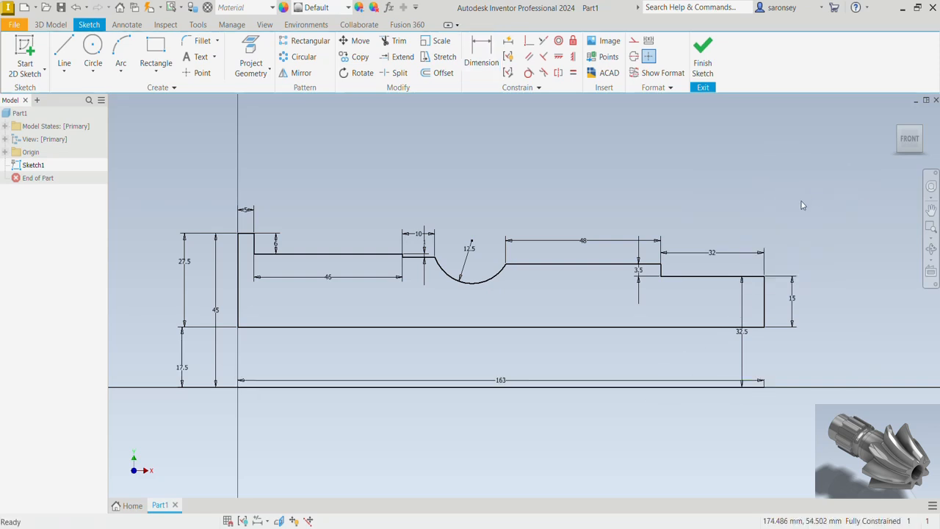
Step: Convert the 163 mm base line to a centerline and finish the sketch
left_click(704, 387)
left_click(634, 56)
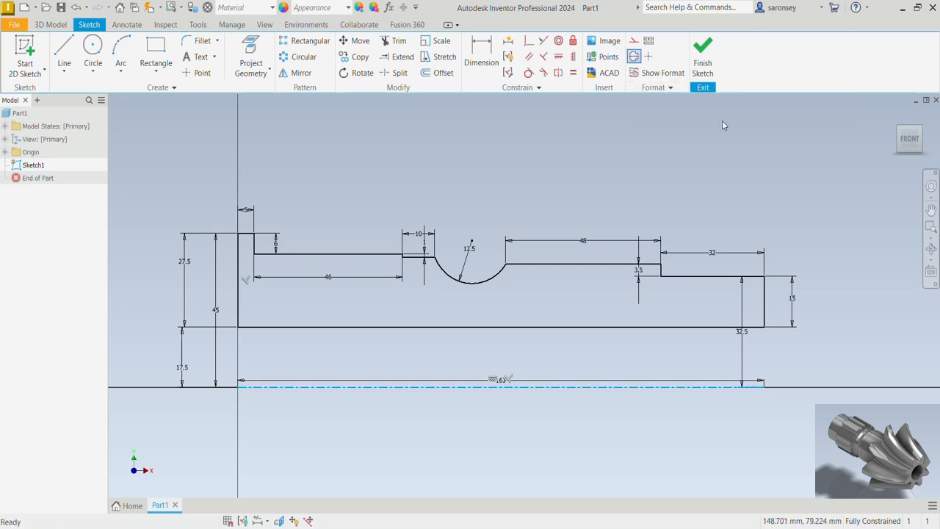
left_click(702, 59)
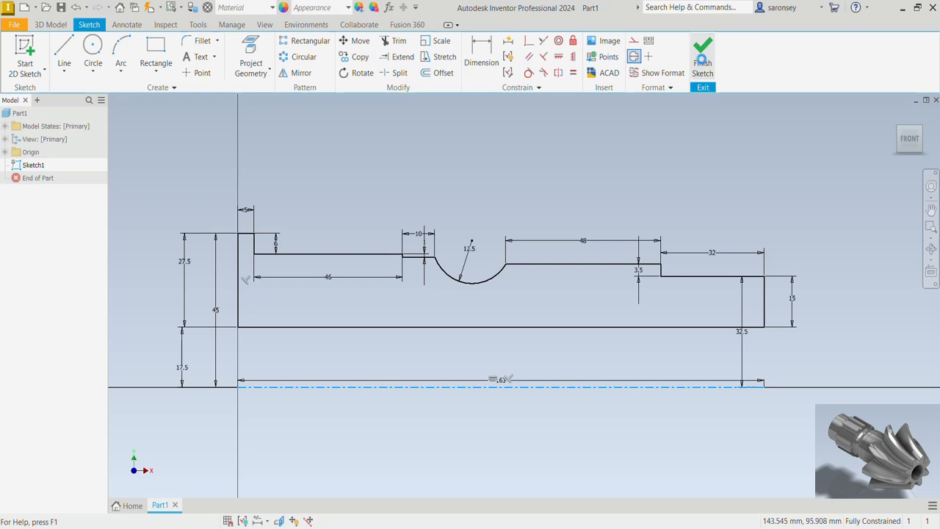
Step: Revolve the closed profile a full 360 degrees about the centerline as a new solid
mouse_move(742, 174)
middle_mouse_down()
mouse_move(359, 254)
mouse_move(379, 256)
middle_mouse_up()
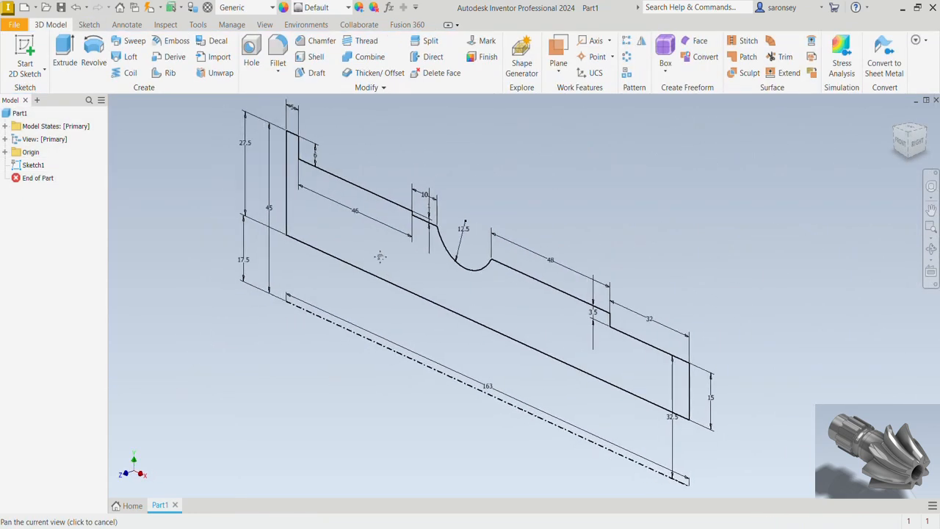
left_click(96, 50)
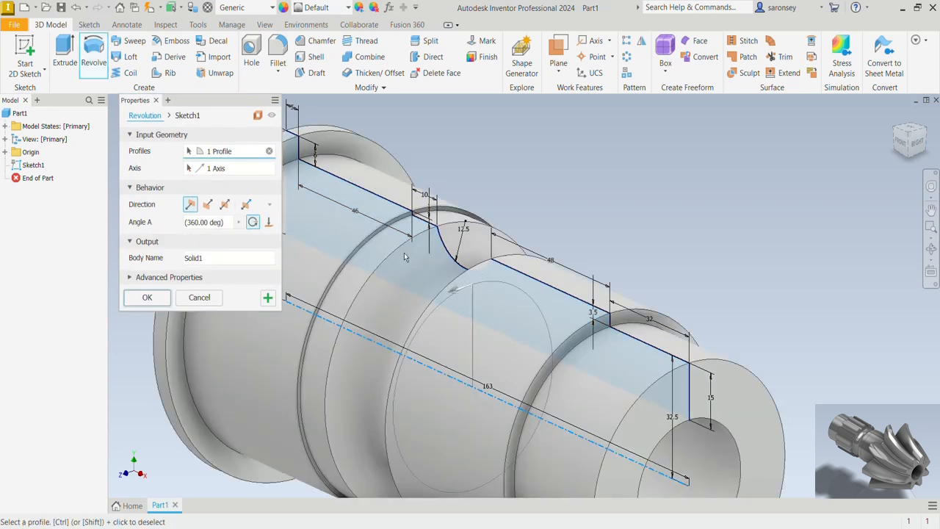
scroll(488, 219, "down", 3)
scroll(535, 227, "down", 1)
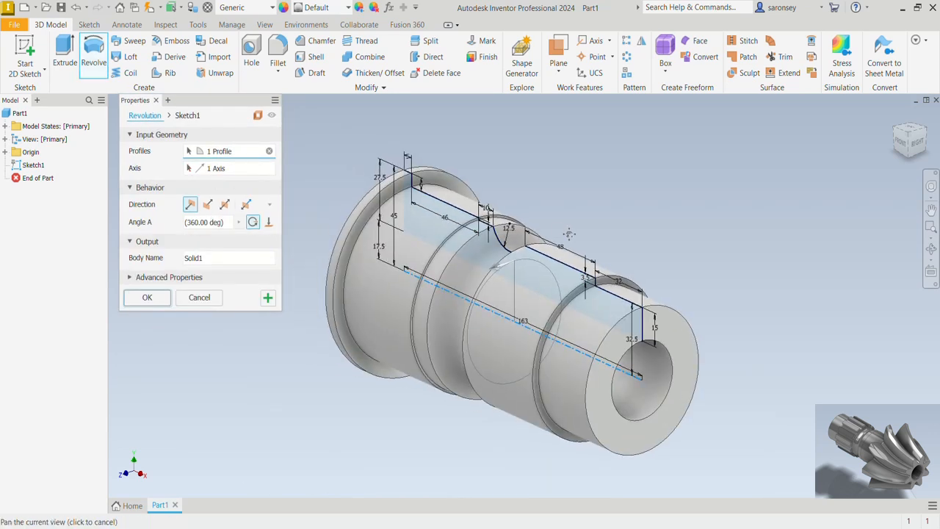
left_click(147, 297)
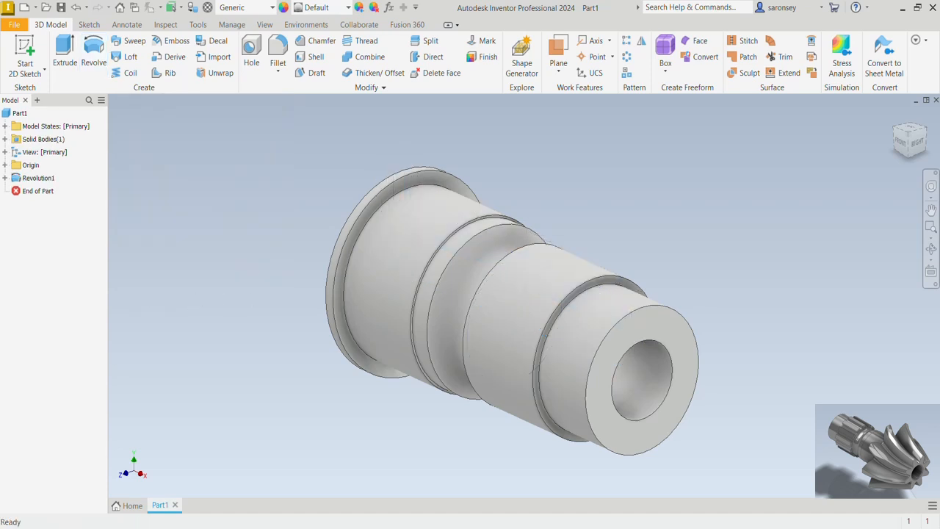
Step: Start a new sketch on the narrow ring-shaped shoulder face between the 48 mm and 32 mm long shaft sections
middle_click_drag(705, 228, 678, 247, "shift")
left_click(895, 113)
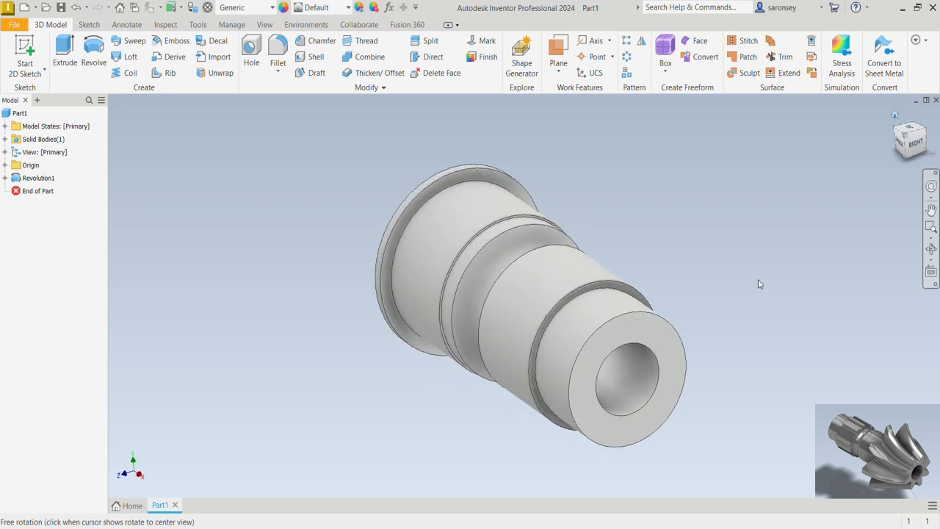
scroll(626, 279, "up", 3)
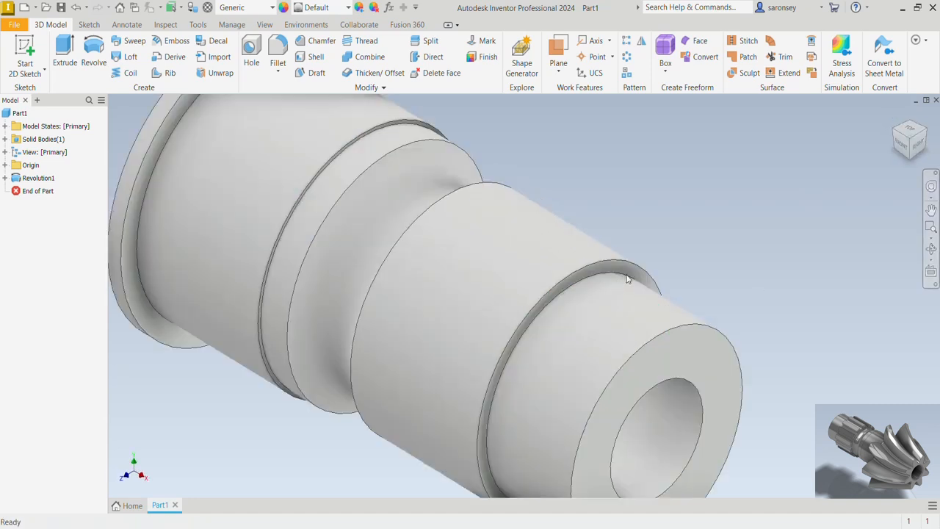
left_click(629, 270)
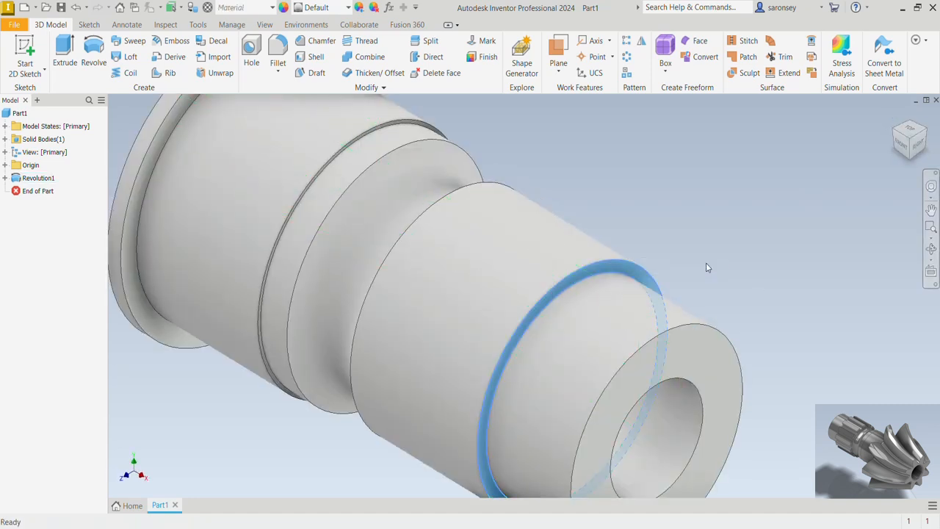
key("s")
middle_click_drag(714, 174, 714, 186)
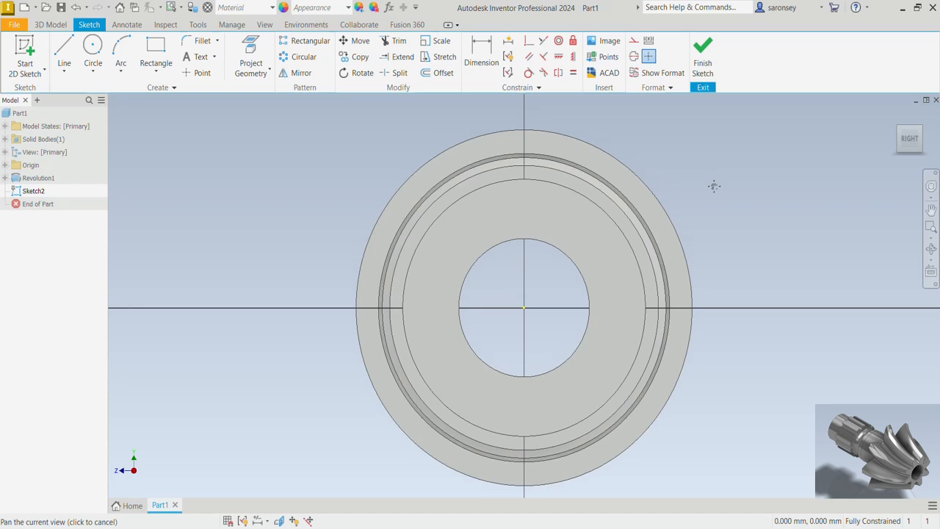
Step: Slice the body at the sketch plane and sketch a horizontal rectangle about 42 mm wide across the vertical axis above the shoulder circle
left_click(280, 521)
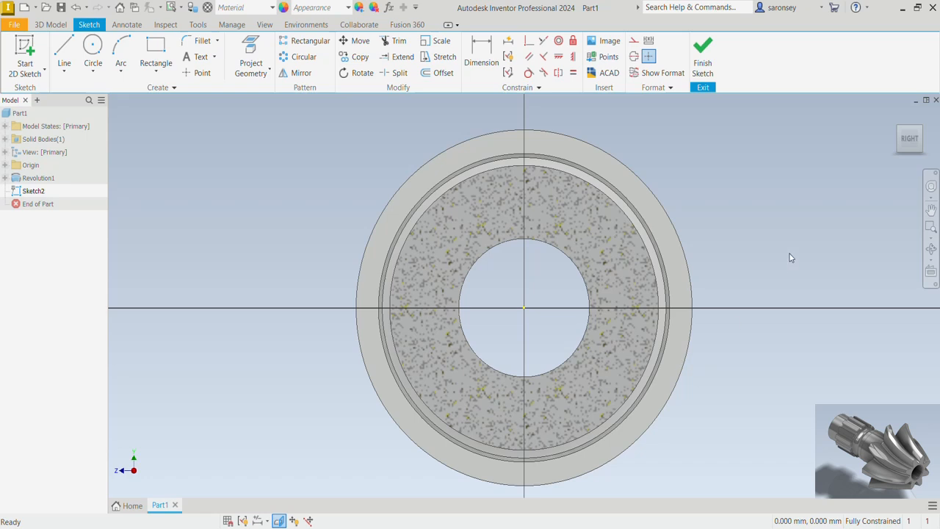
left_click(156, 49)
left_click(460, 114)
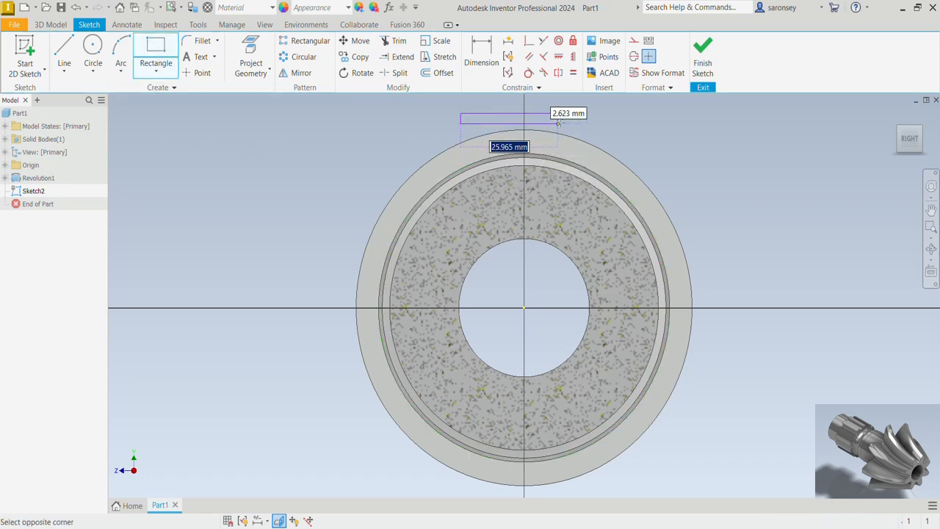
left_click(617, 133)
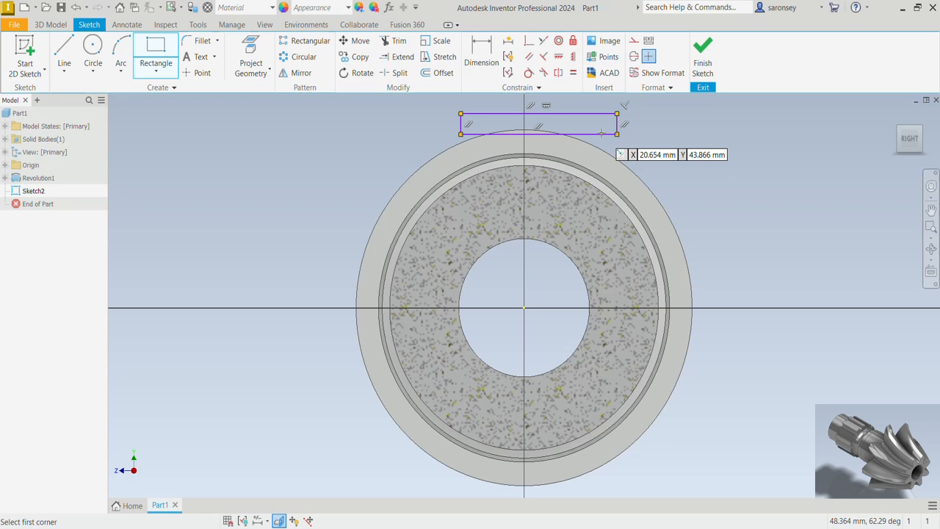
key("Escape")
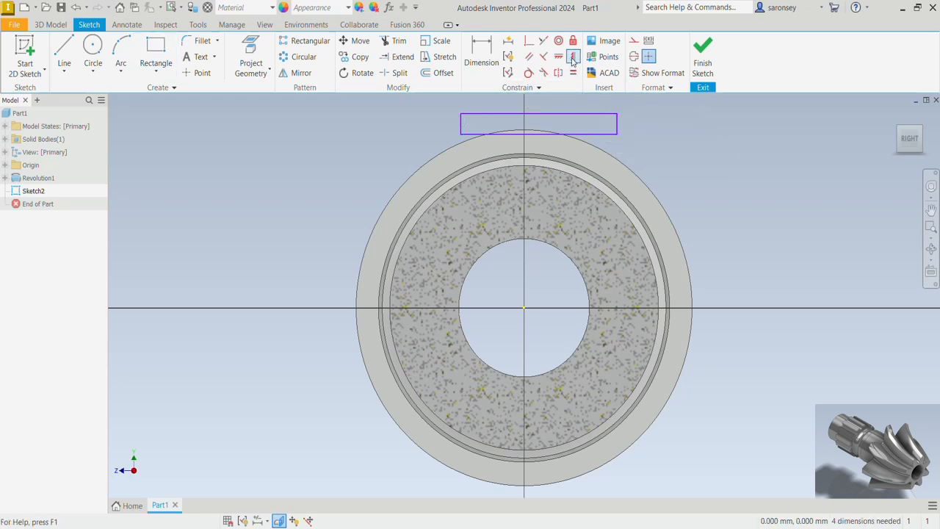
Step: Align the midpoint of the rectangle's lower edge vertically with the sketch origin and make its lower-left corner coincident with the shoulder's outer circle
left_click(573, 58)
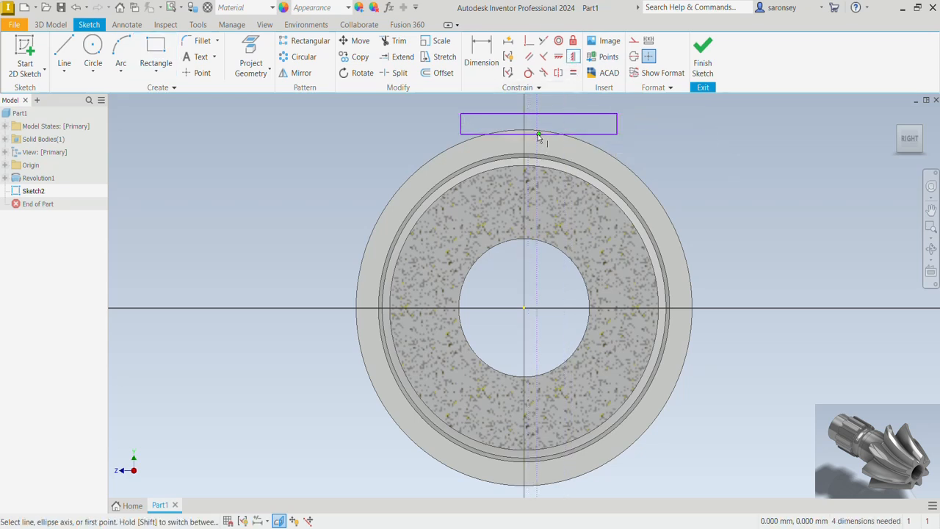
left_click(541, 137)
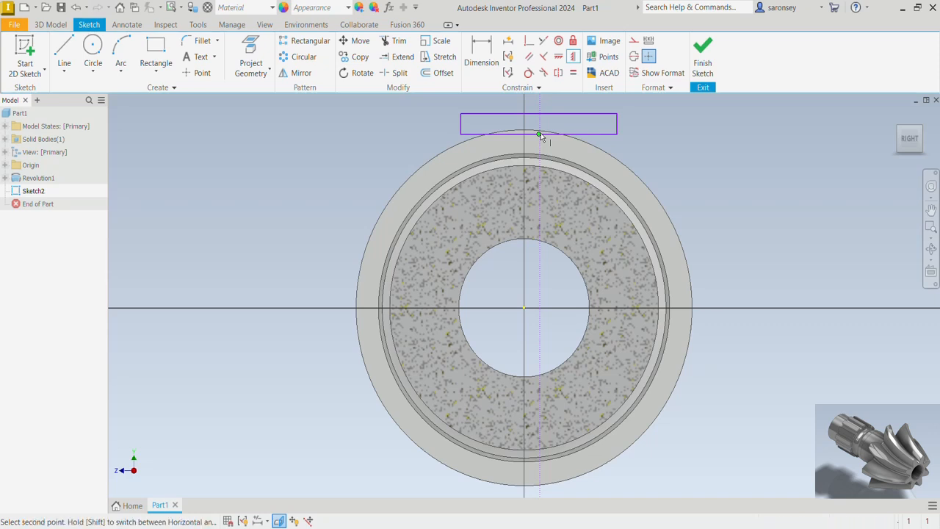
left_click(526, 313)
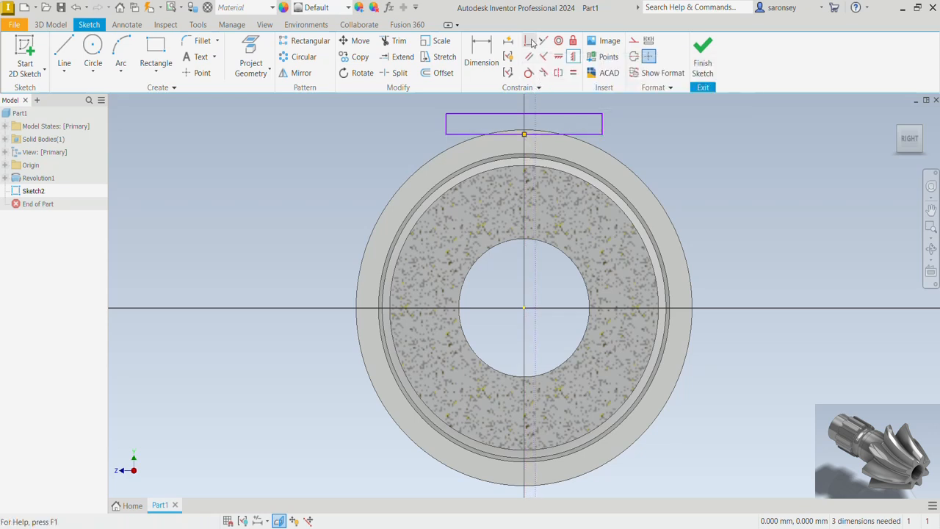
left_click(530, 41)
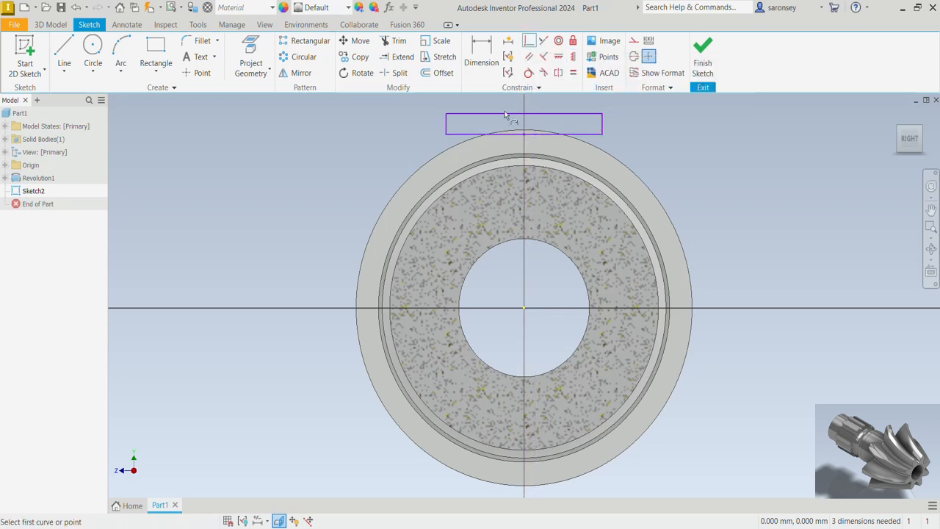
left_click(447, 123)
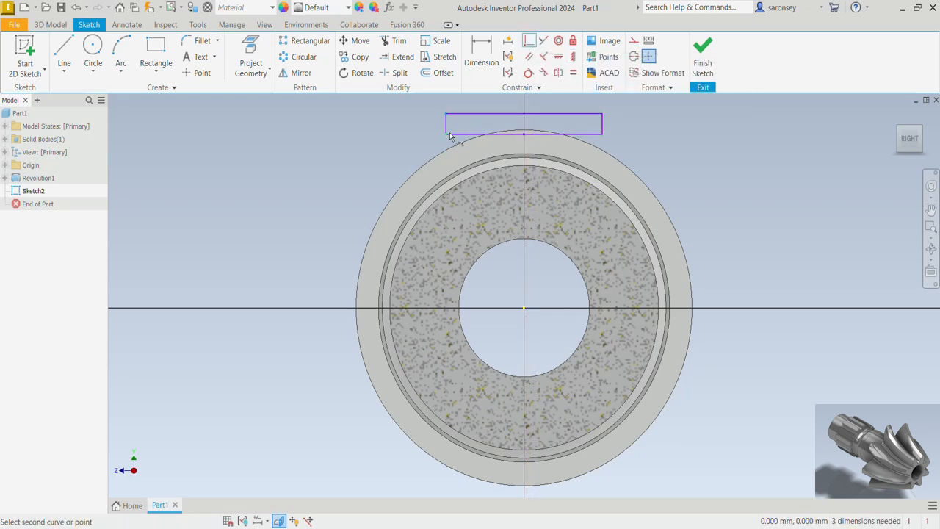
left_click(458, 188)
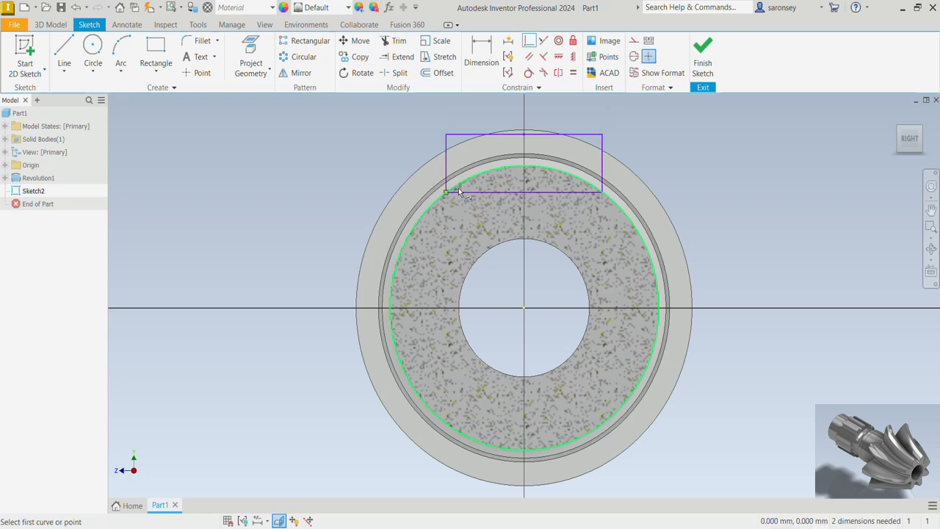
Step: Dimension the rectangle's width at 10 mm
left_click(480, 53)
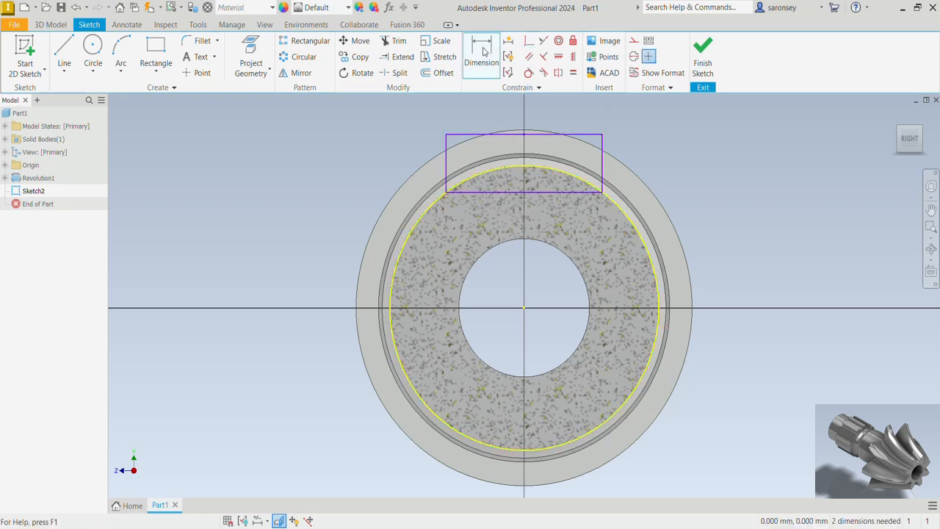
left_click(592, 134)
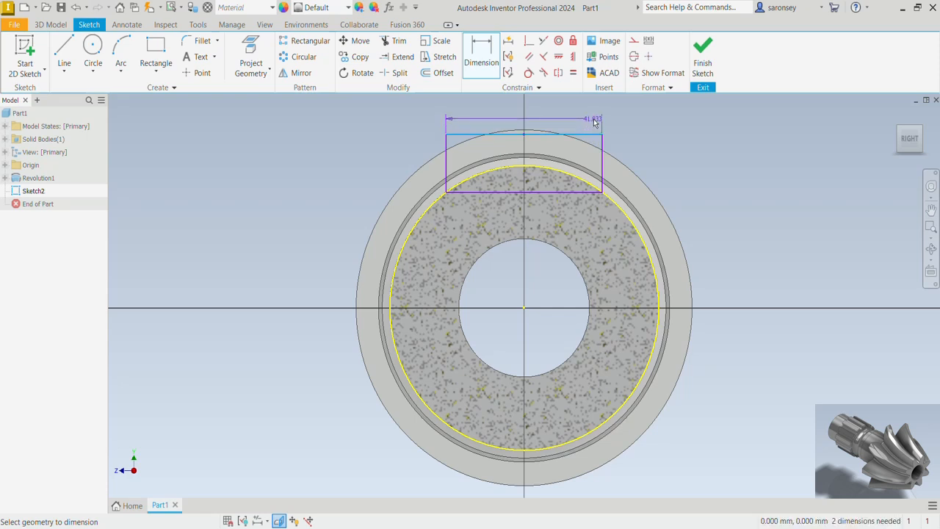
left_click(595, 122)
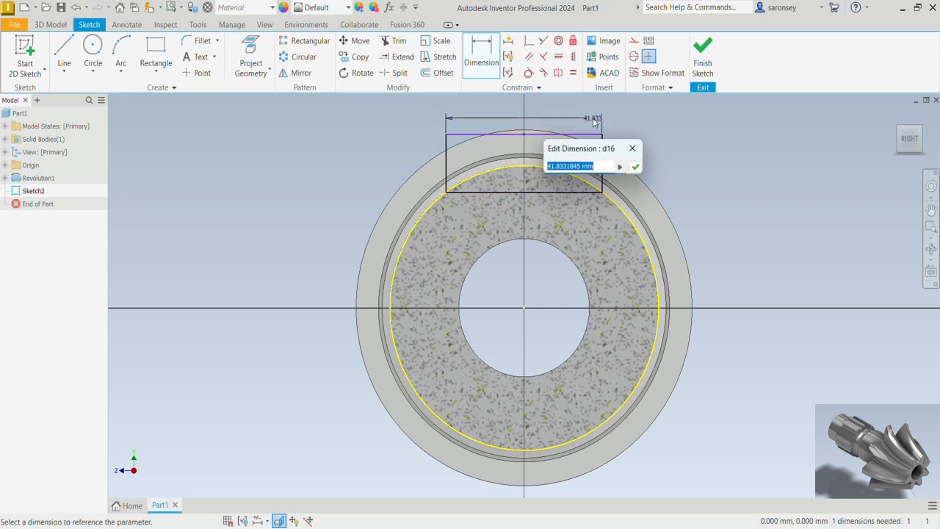
type("10")
key("Return")
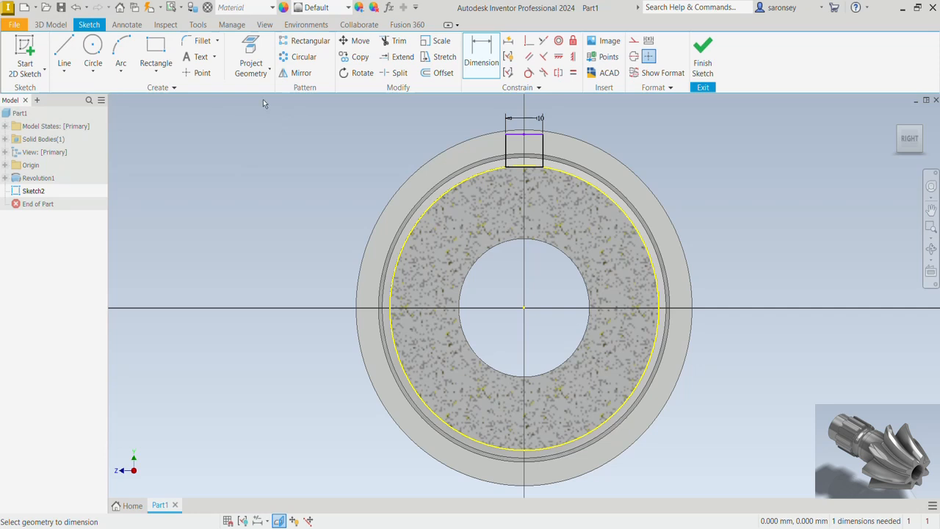
Step: Dimension the rectangle's upper edge 41 mm from the sketch origin and finish the sketch
left_click(517, 136)
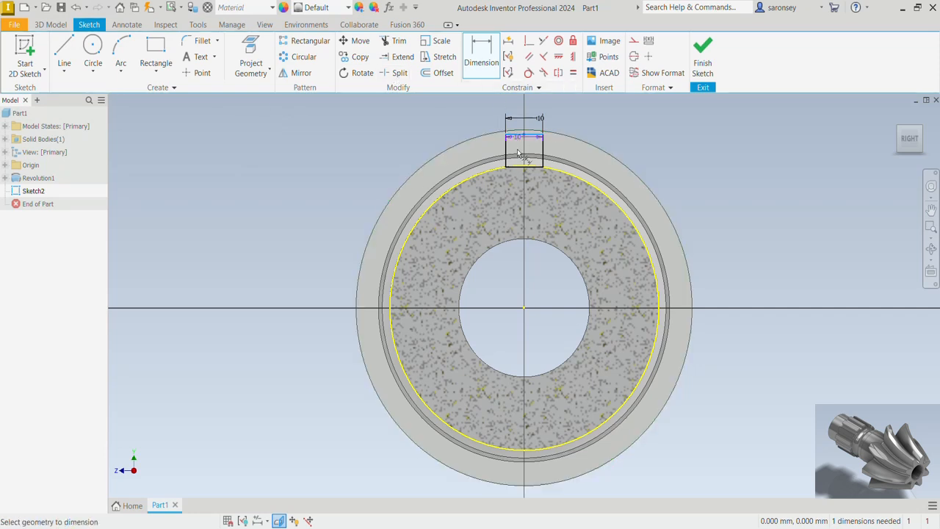
left_click(523, 307)
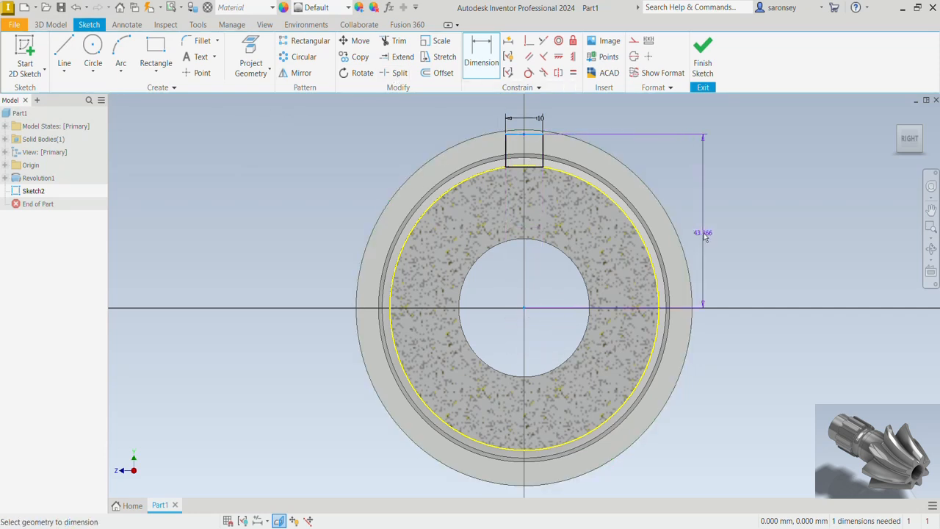
left_click(703, 235)
type("4")
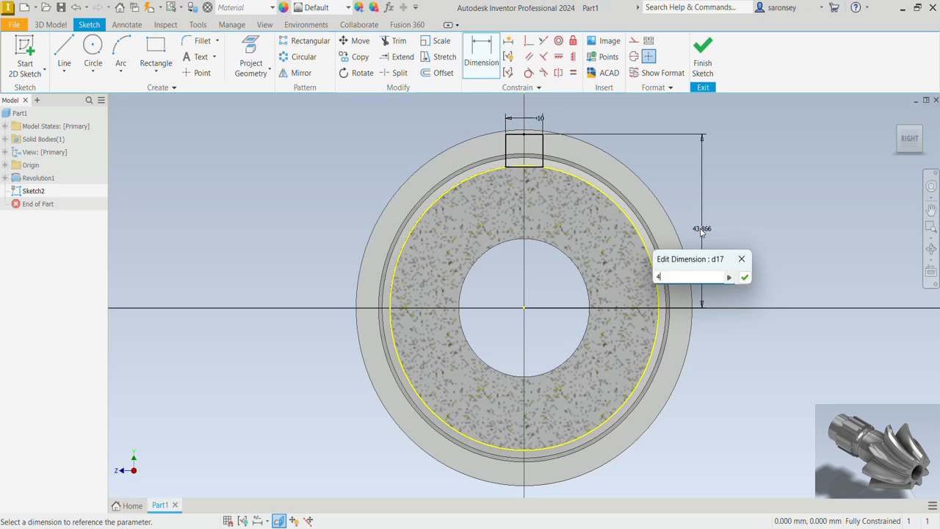
type("1")
key("Return")
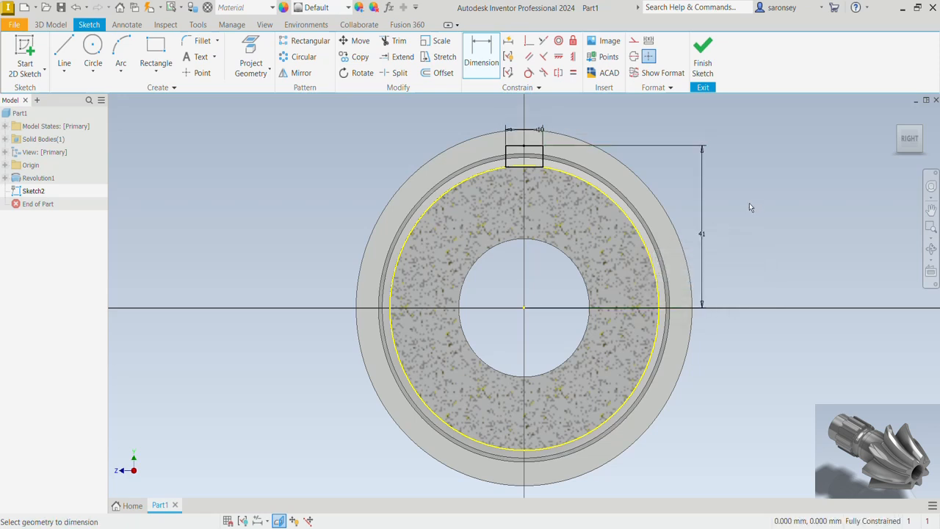
left_click(711, 59)
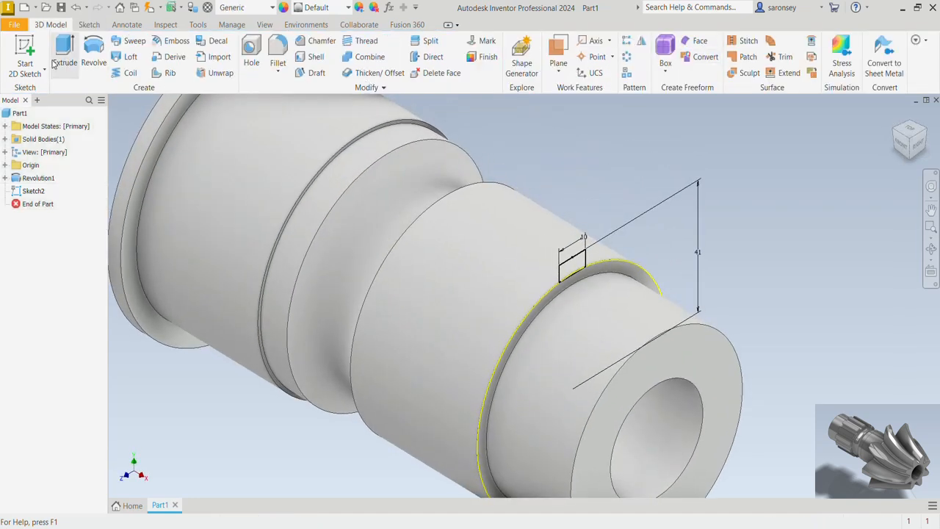
Step: Extrude the rectangle 48 mm in the flipped direction along the shaft section, joining it to the body as a spline tooth
left_click(64, 48)
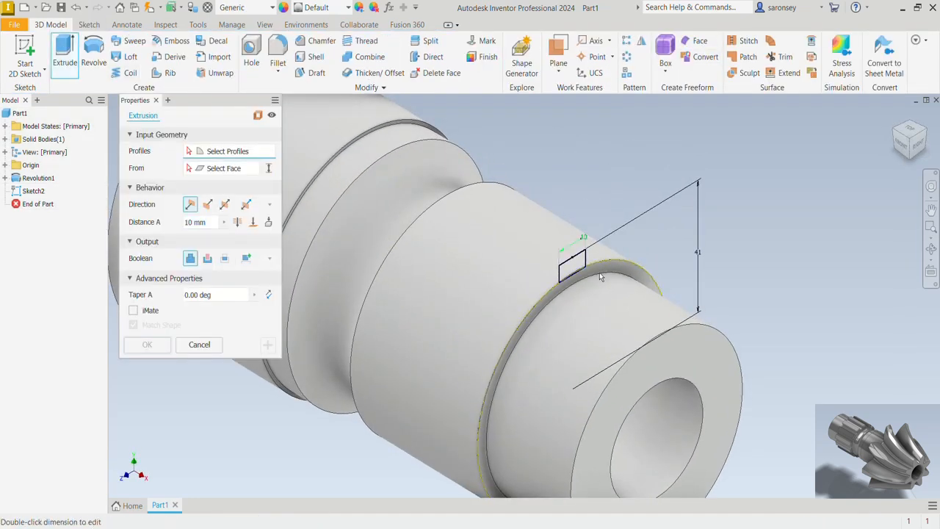
left_click(577, 271)
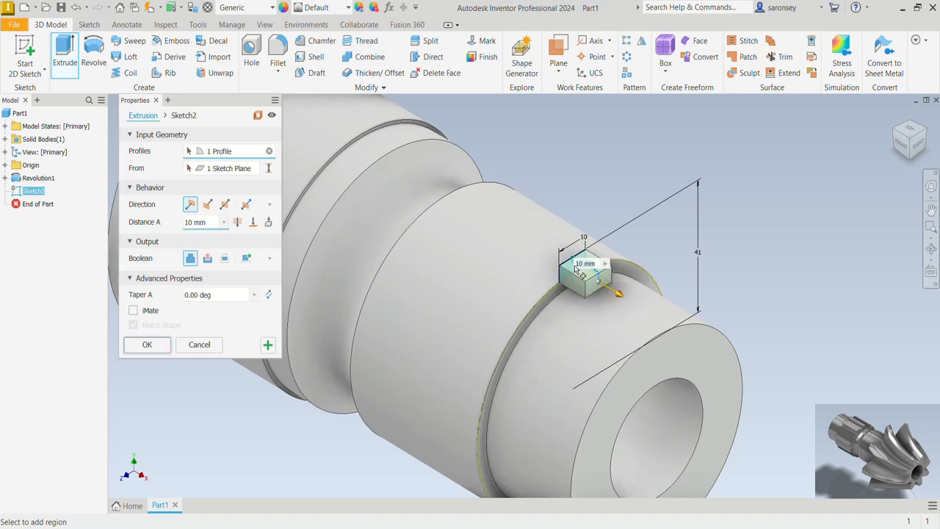
left_click(207, 205)
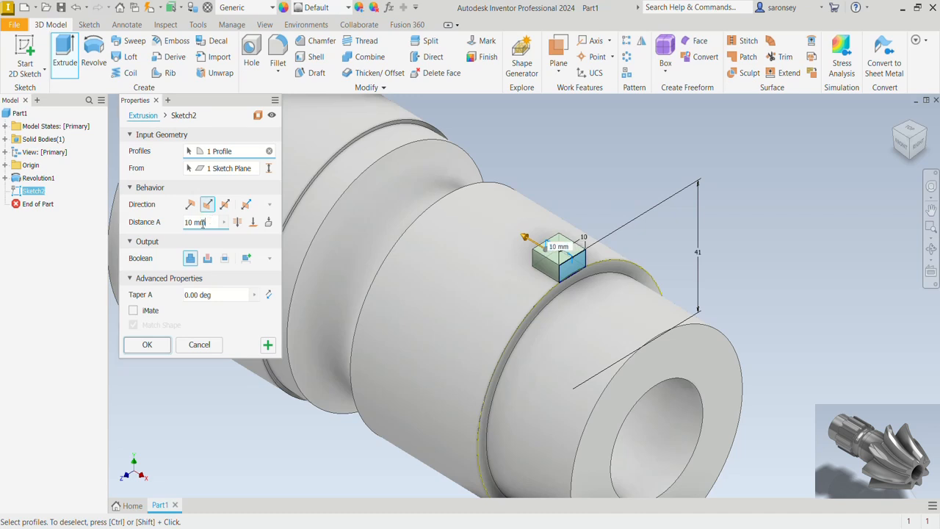
type("48")
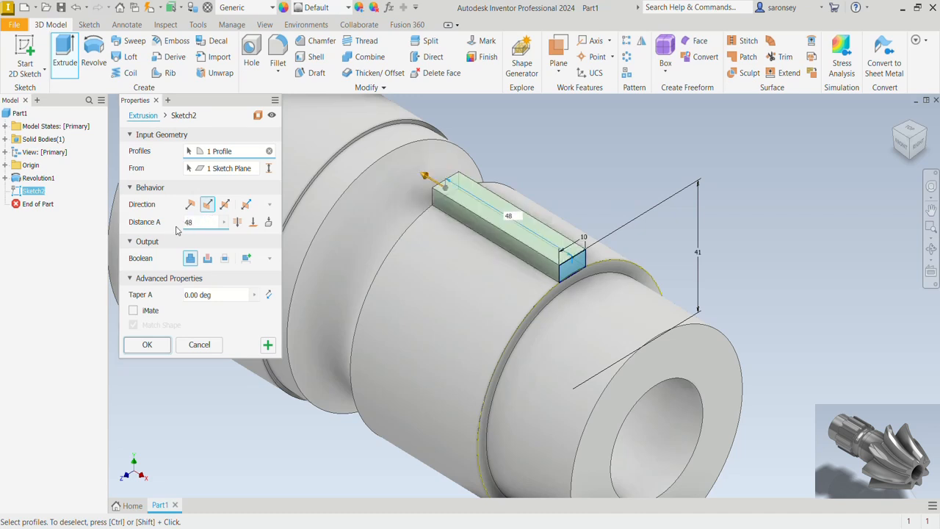
left_click(147, 344)
Step: Create a circular pattern of the extruded tooth around the bore axis with 13 occurrences over 360 degrees
scroll(660, 219, "down", 3)
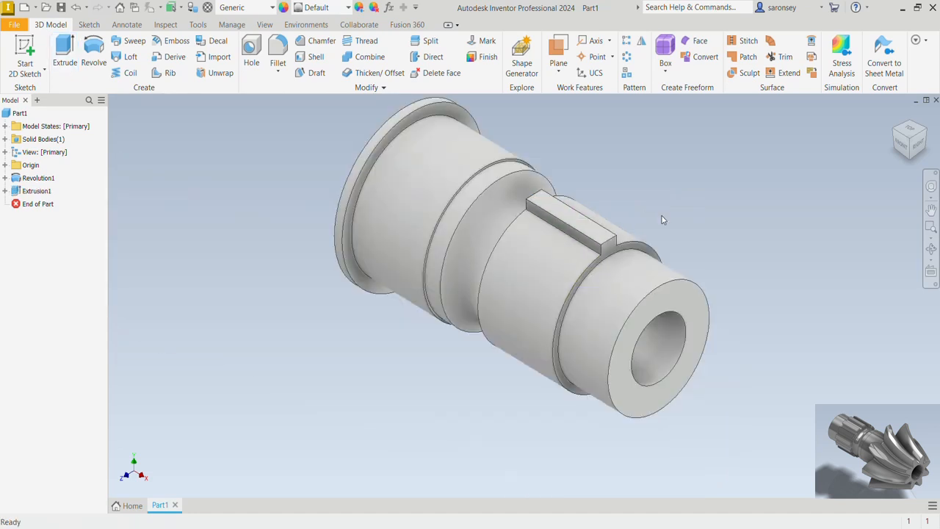
middle_click_drag(660, 218, 661, 237)
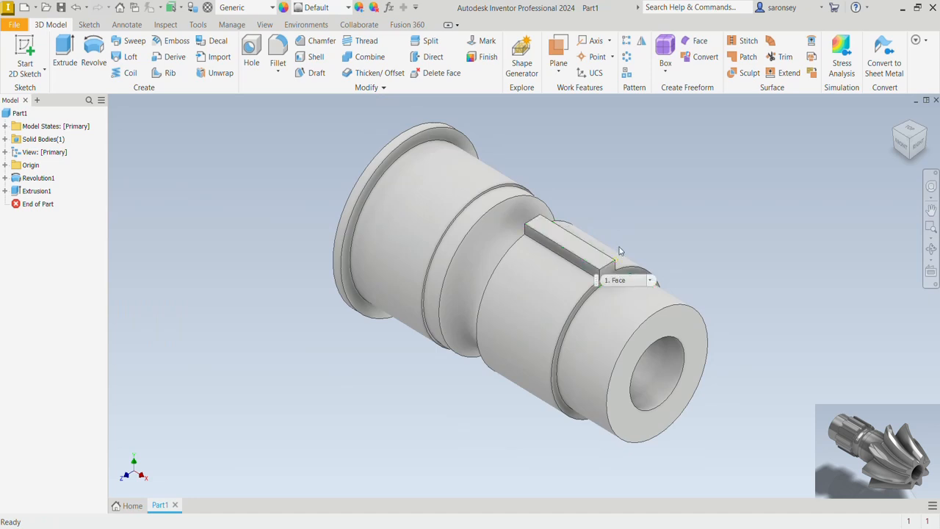
left_click(627, 56)
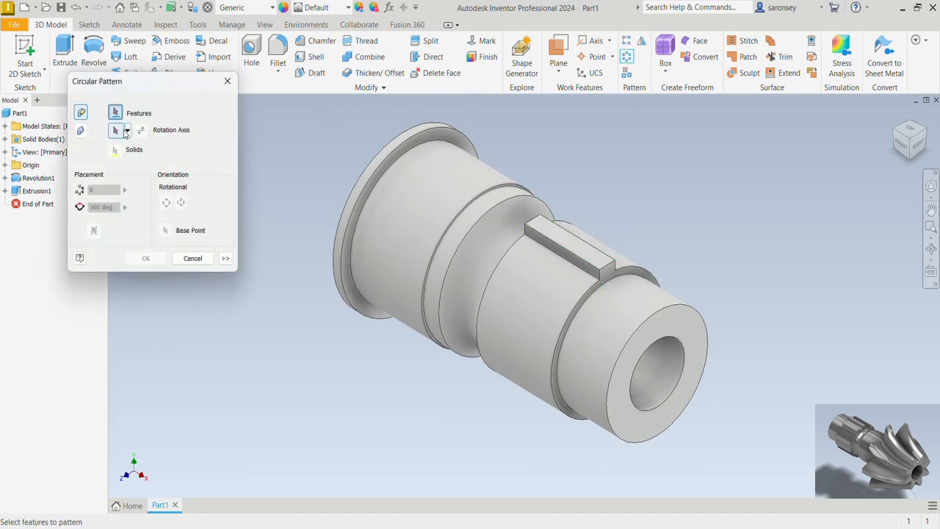
left_click(586, 257)
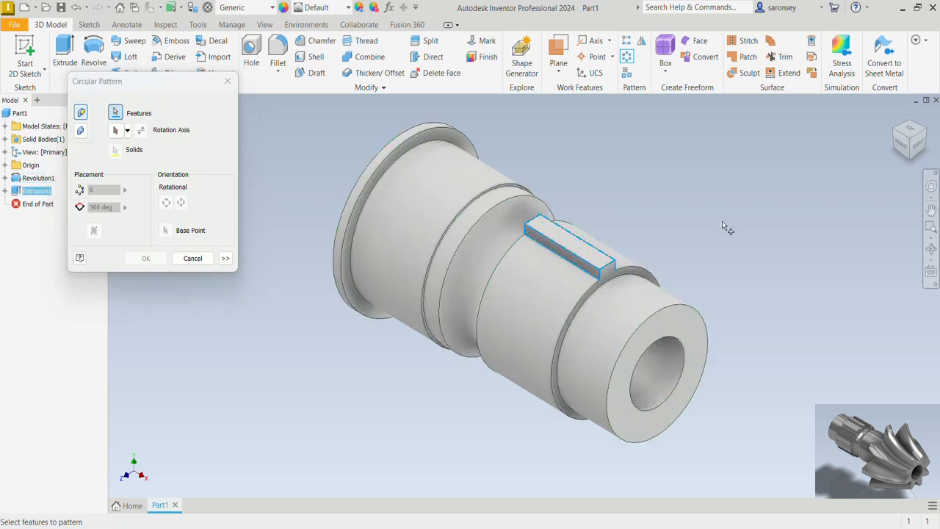
left_click(114, 131)
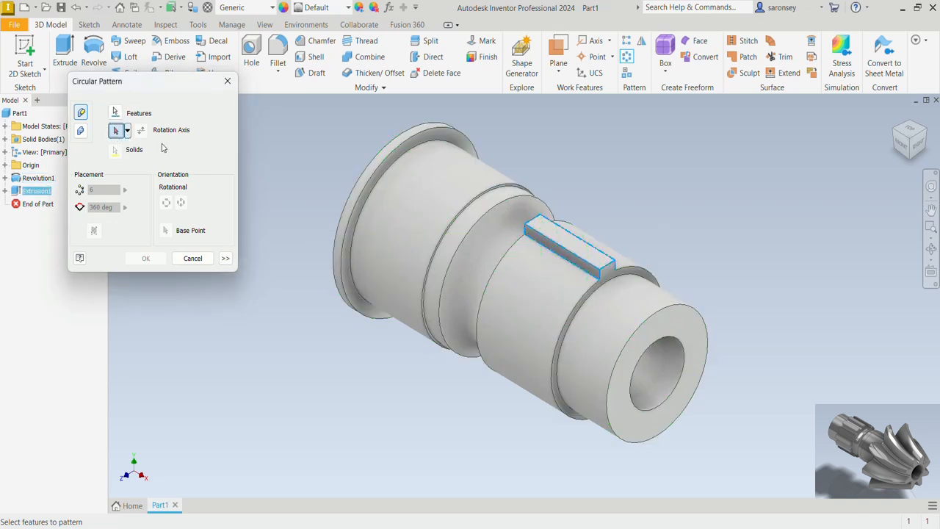
left_click(675, 373)
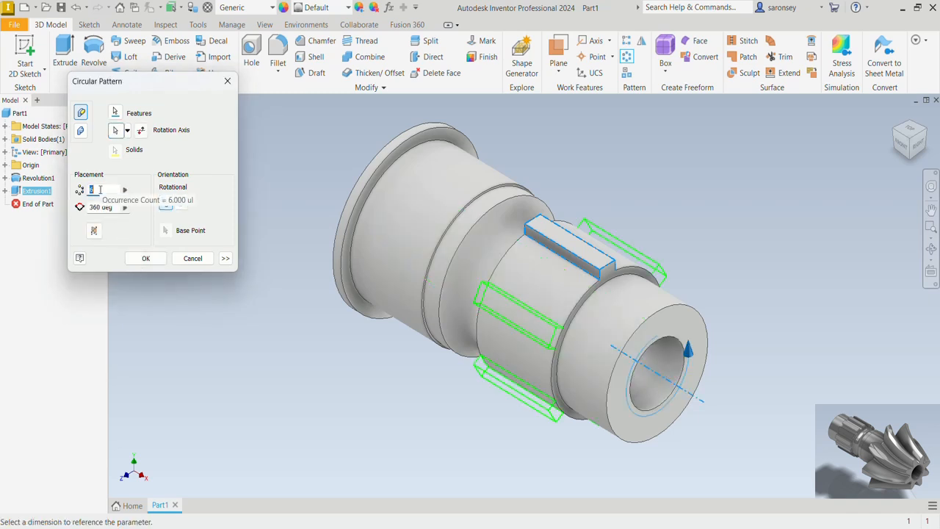
type("1")
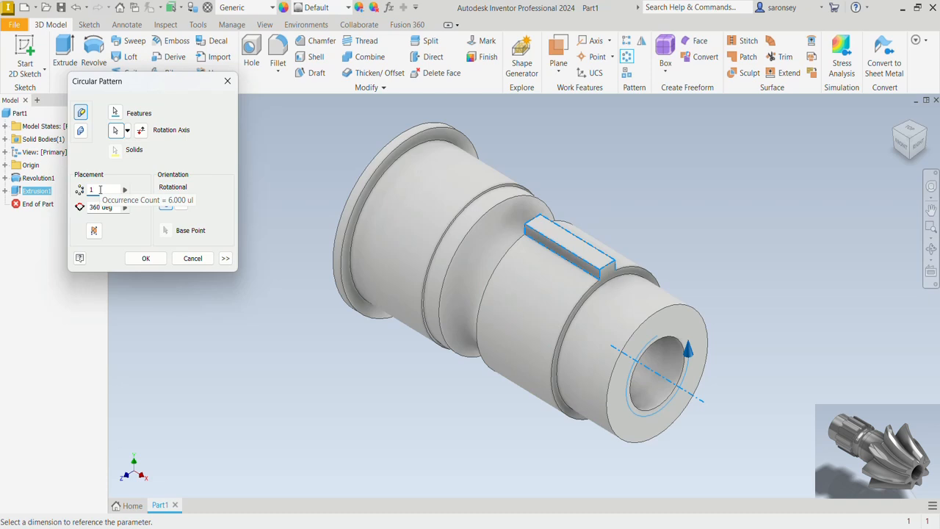
type("3")
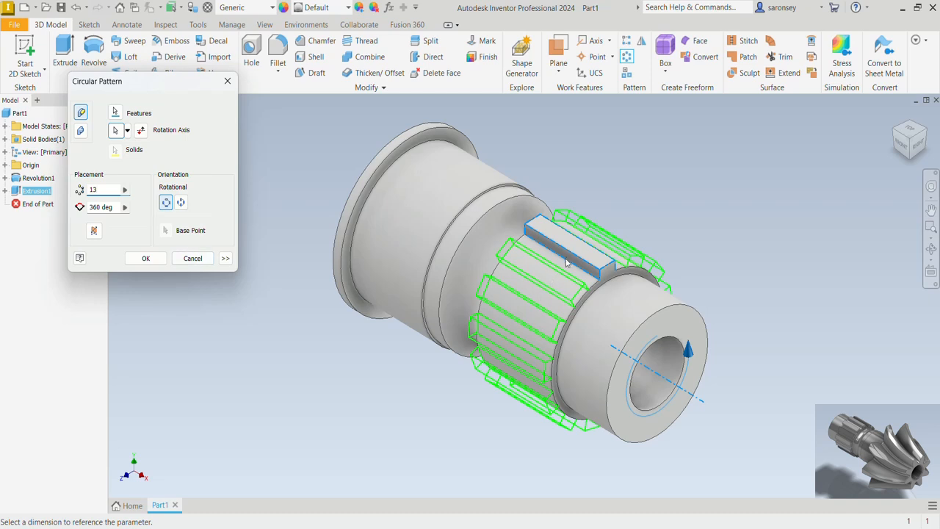
left_click(146, 259)
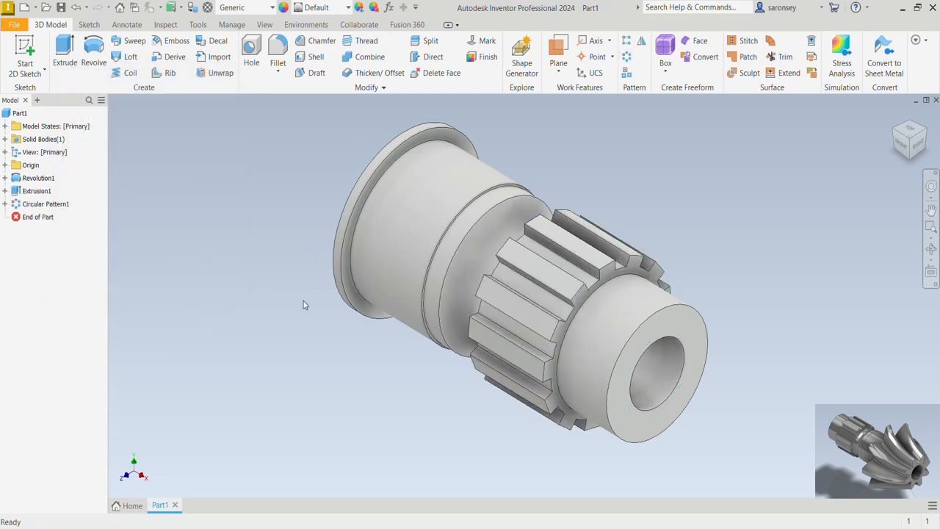
Step: Start a sketch on the outer flat face of the flange end and draw a 100 mm diameter circle centred on the origin
middle_click_drag(303, 305, 466, 352, "shift")
left_click(510, 283)
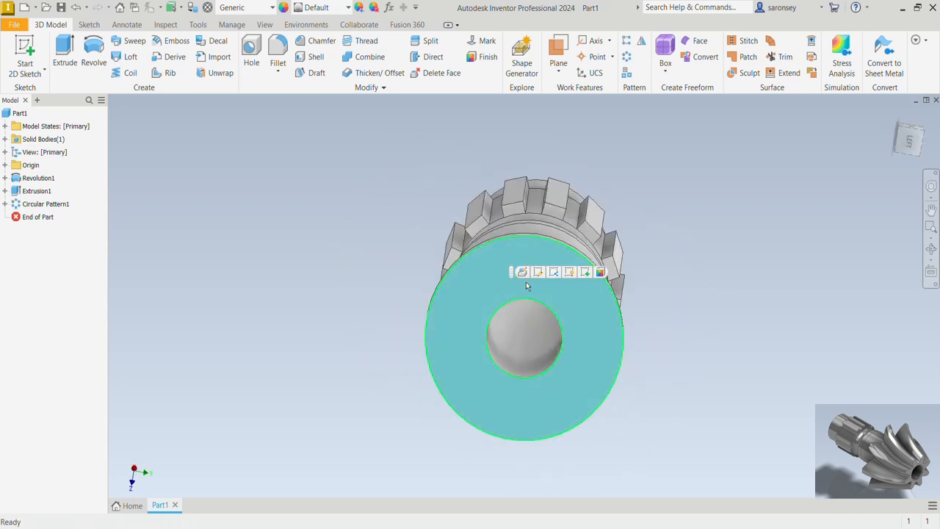
left_click(589, 270)
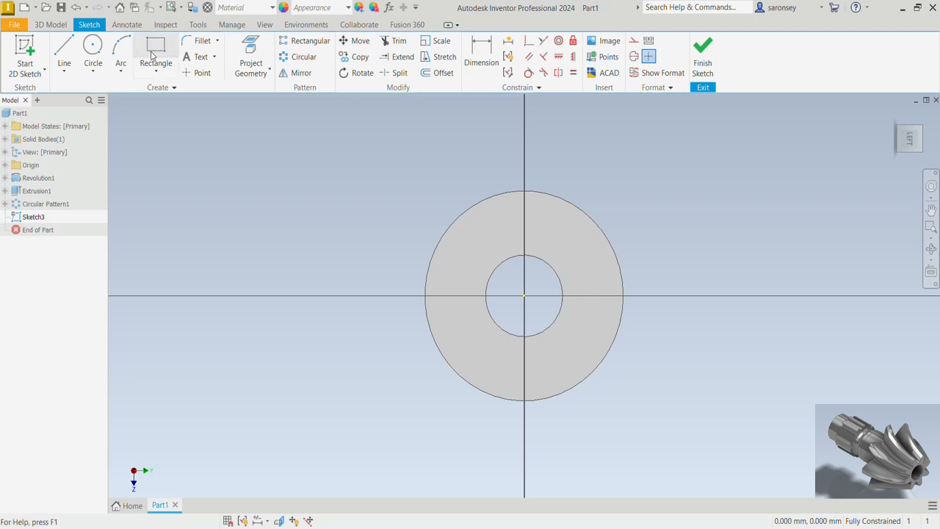
left_click(94, 48)
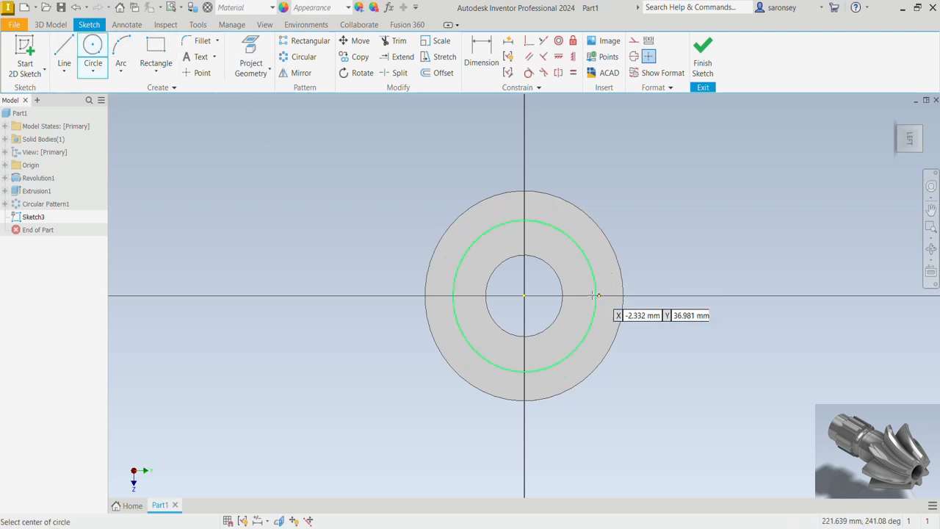
left_click(524, 296)
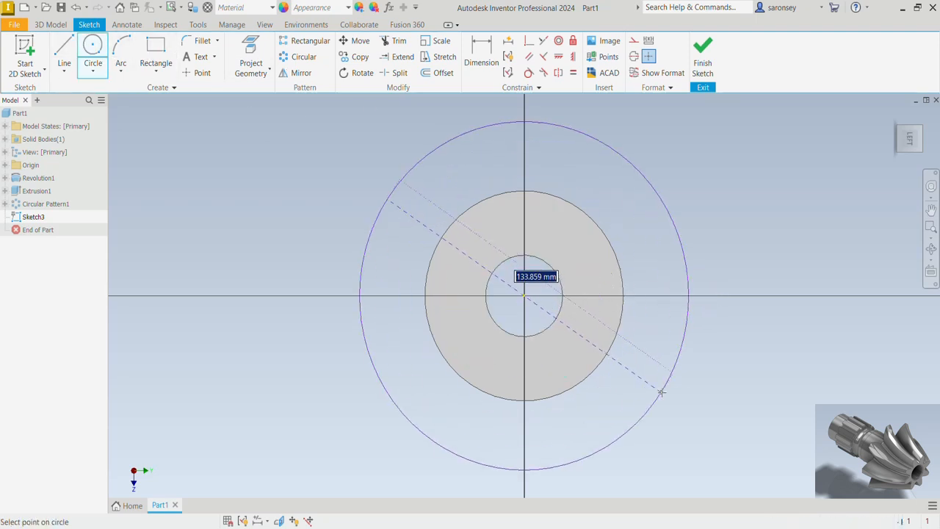
type("100")
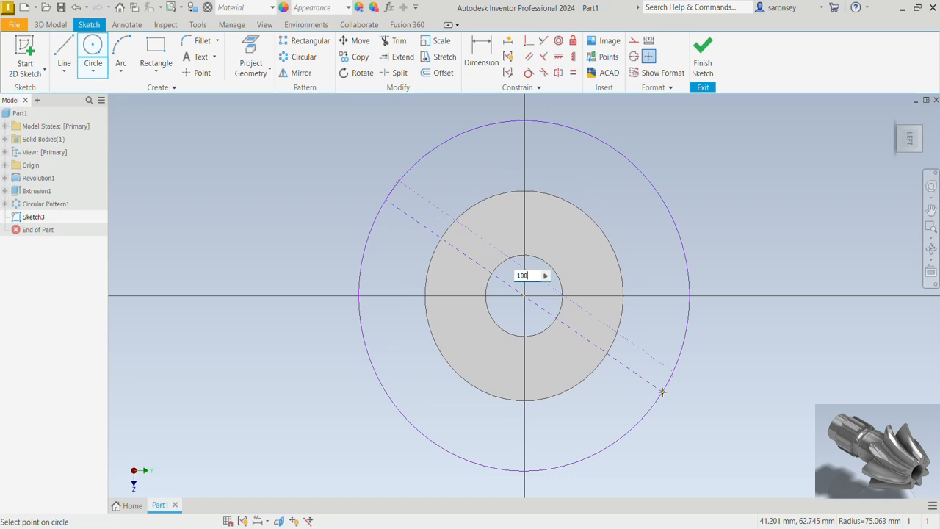
key("Return")
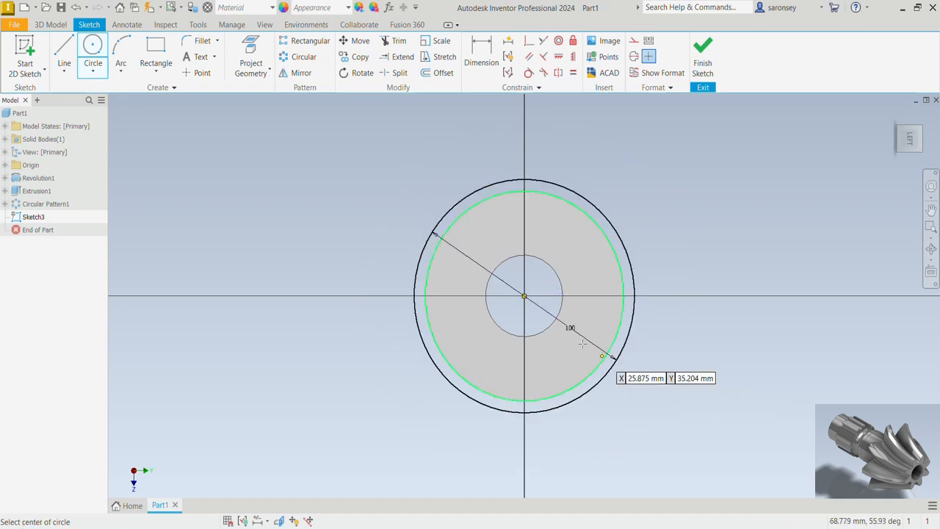
Step: Draw a concentric circle of 170 mm diameter around the 100 mm circle
left_click(524, 296)
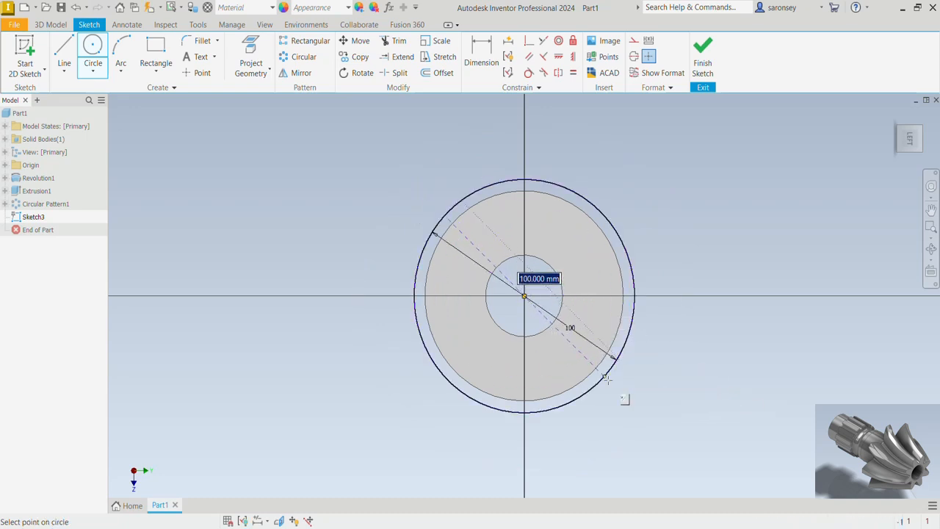
type("17")
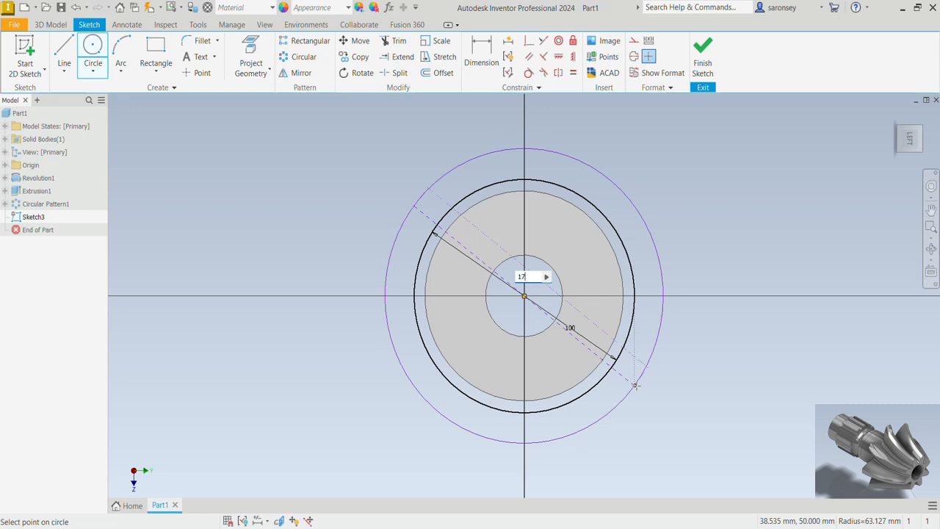
type("0")
key("Return")
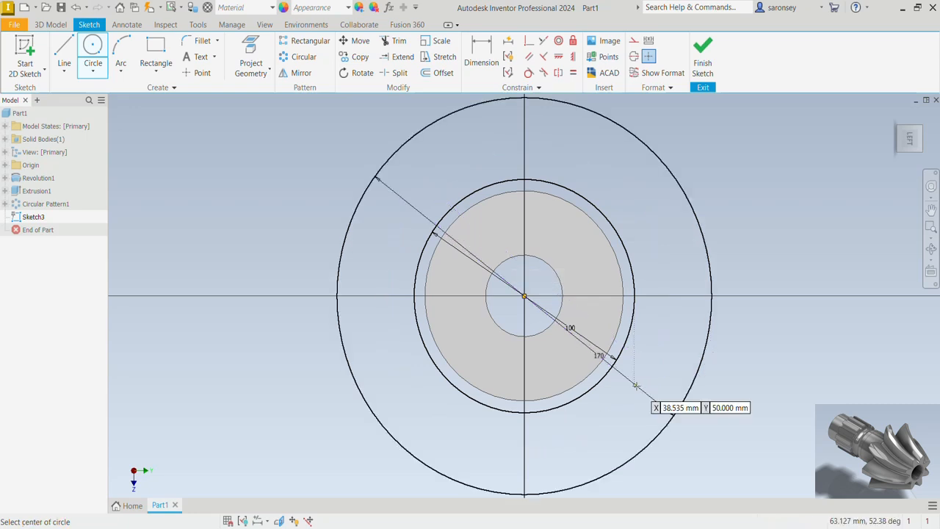
Step: Draw a vertical line from the top of the 170 mm circle to the centre and convert it to construction geometry
left_click(64, 51)
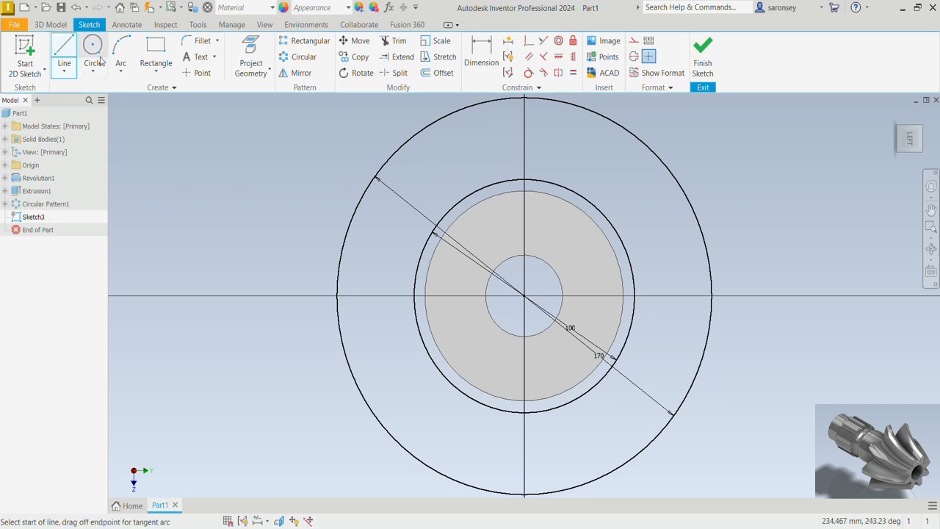
left_click(524, 98)
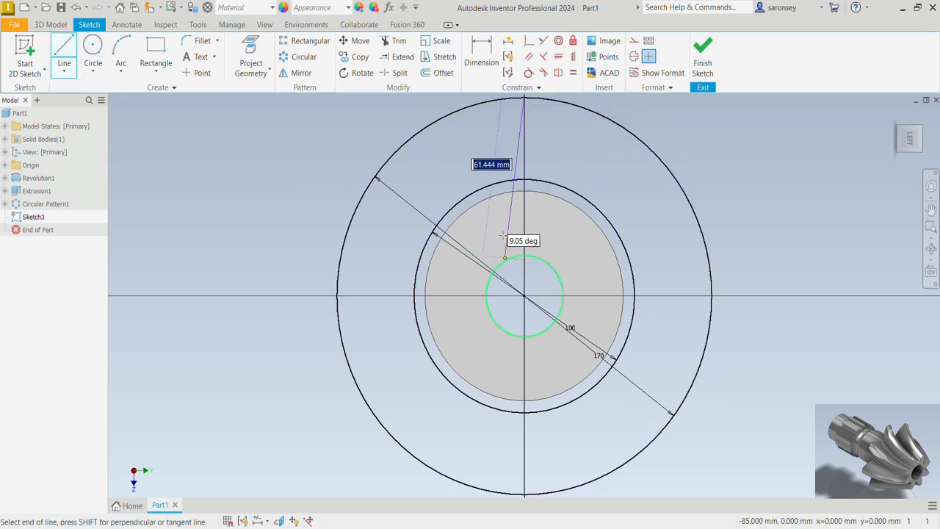
left_click(523, 296)
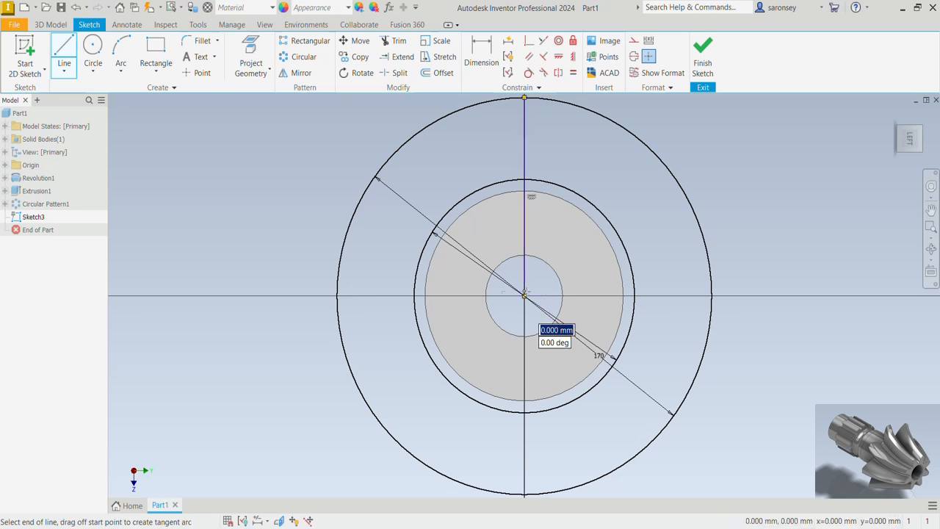
right_click(749, 147)
left_click(797, 152)
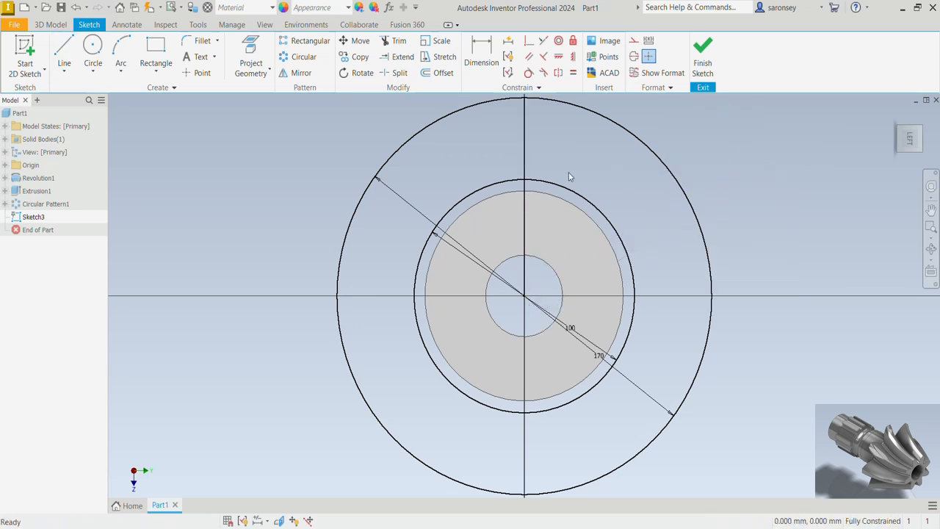
left_click(524, 168)
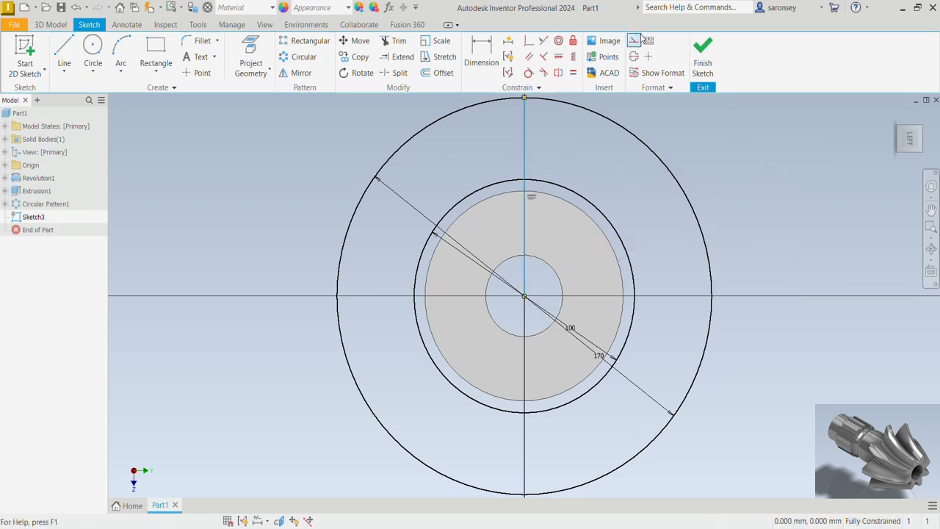
left_click(635, 41)
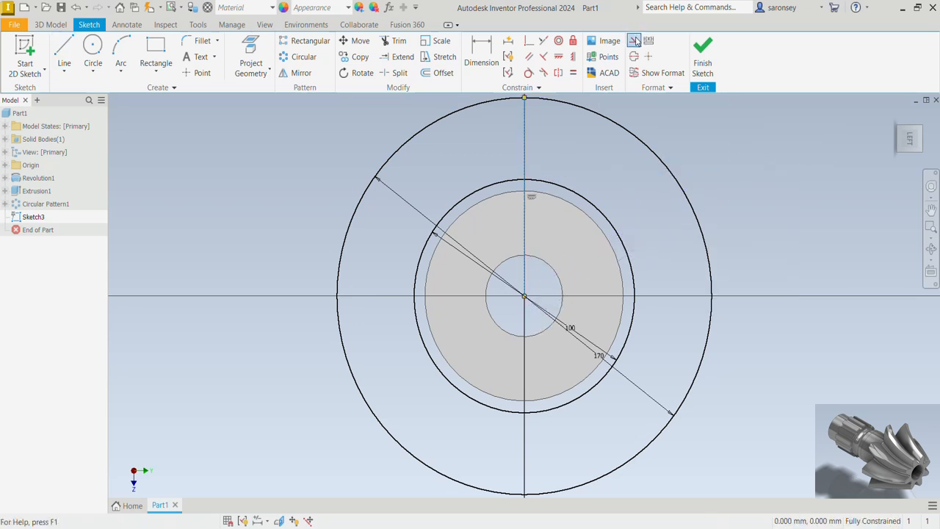
Step: Sketch a three-point arc of about 109 mm radius from the 170 mm circle to the 100 mm circle, left of the construction line, bulging outward
left_click(122, 48)
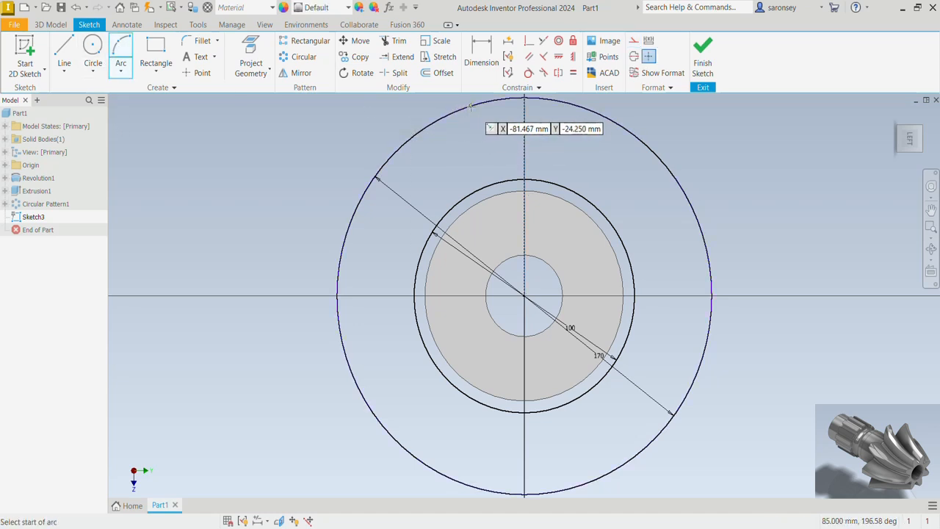
left_click(472, 107)
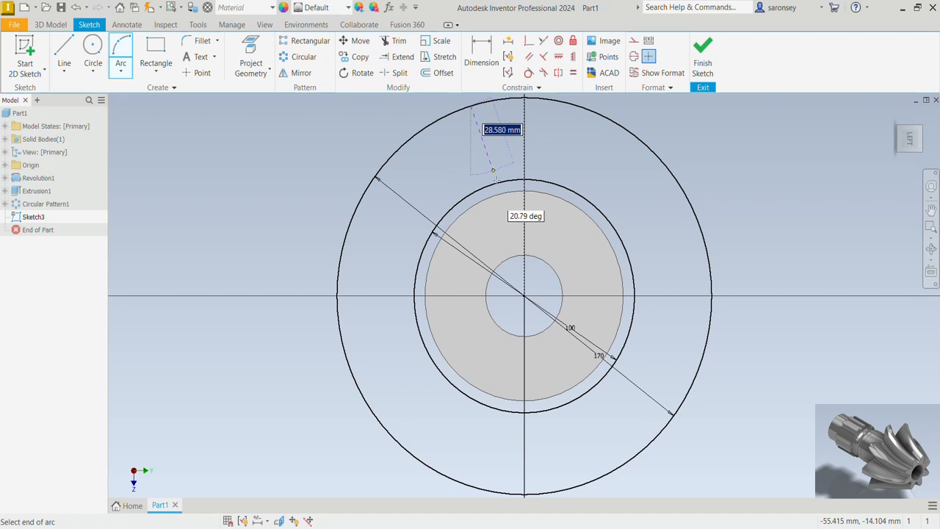
left_click(472, 193)
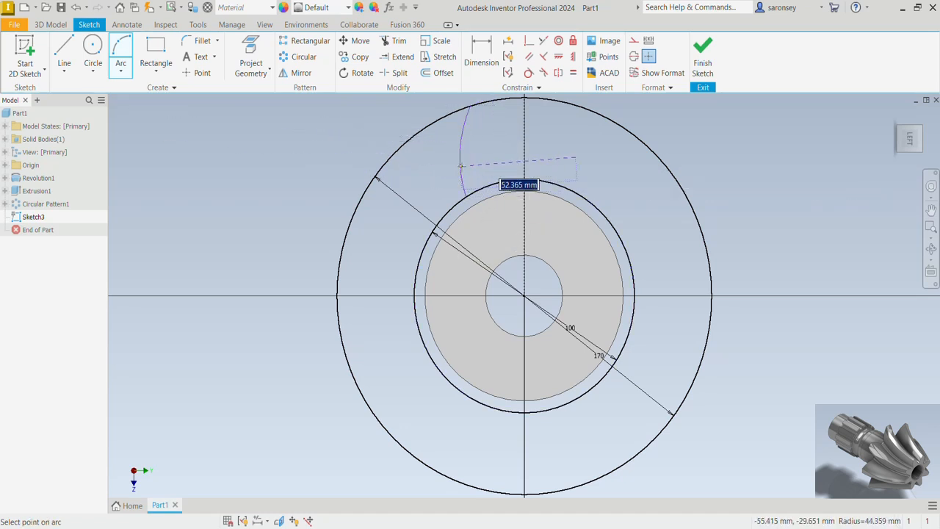
left_click(463, 166)
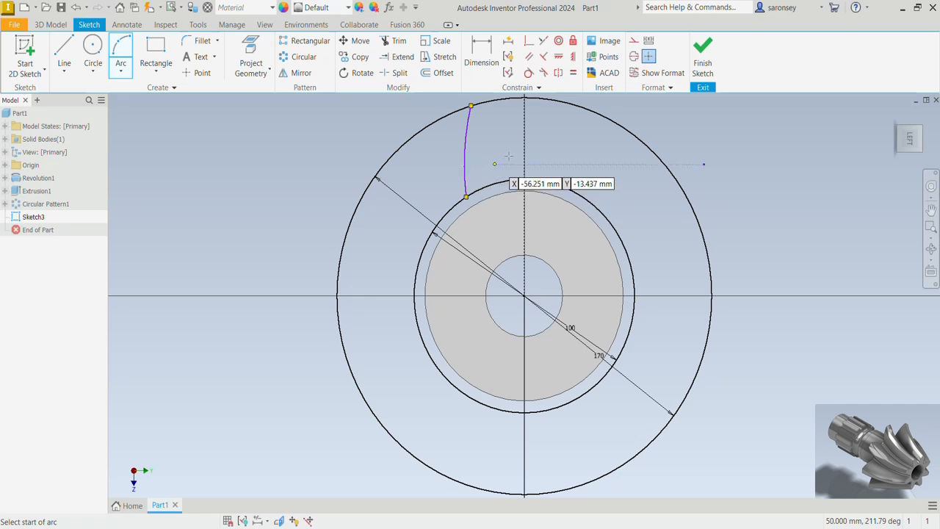
Step: Dimension the tooth flank arc's radius at 65 mm
left_click(482, 62)
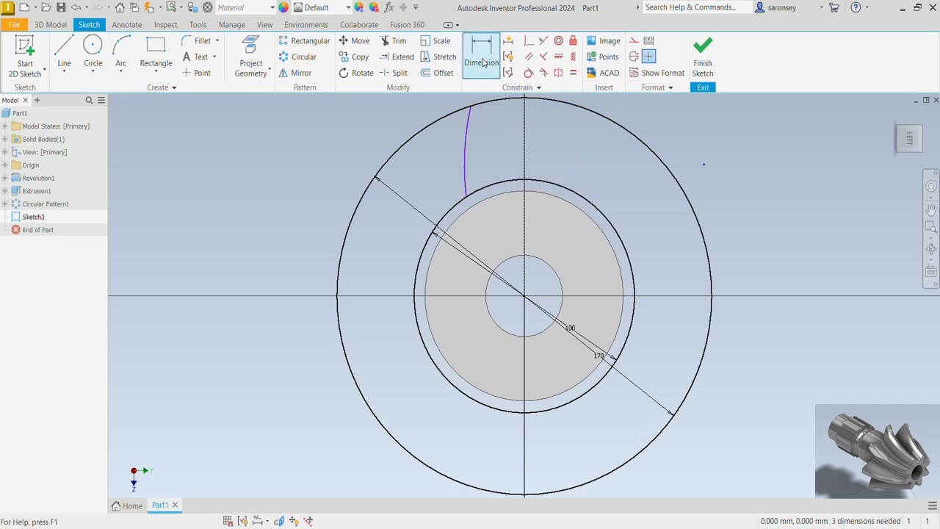
left_click(467, 166)
left_click(497, 157)
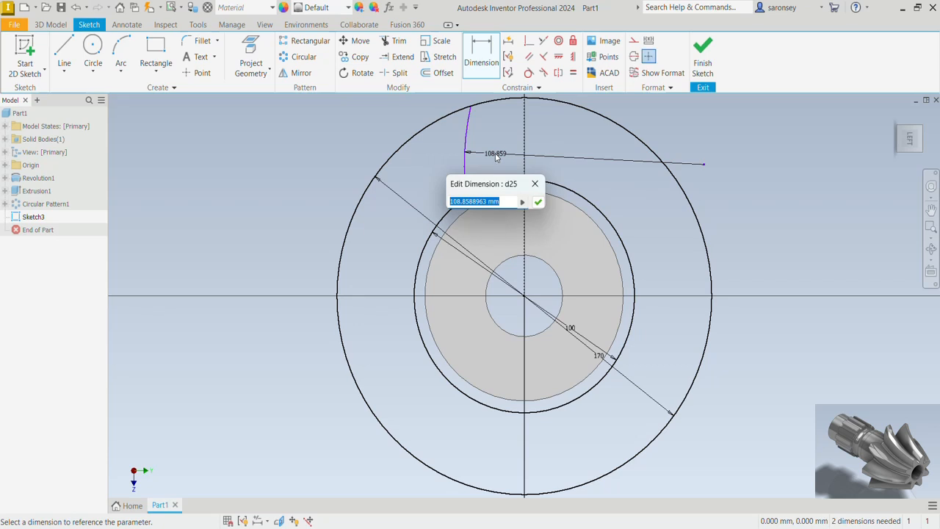
type("65")
key("Return")
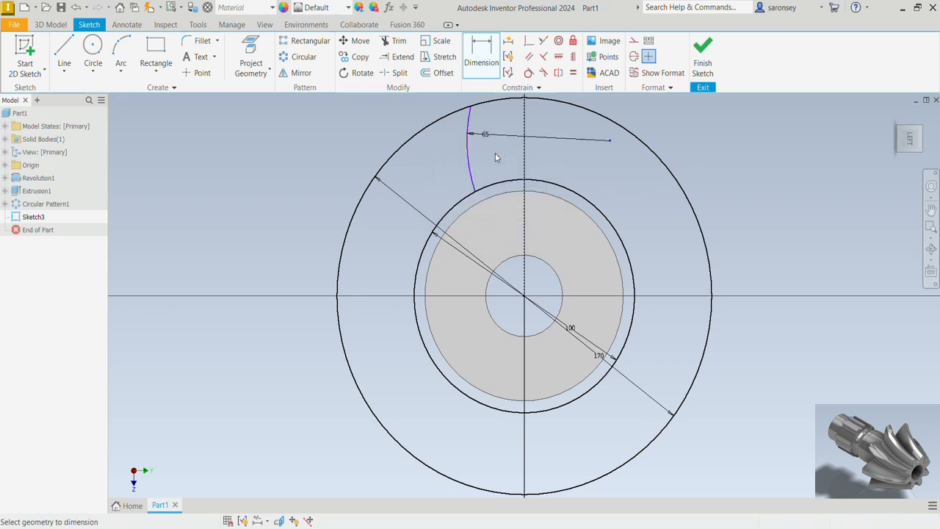
Step: Dimension the horizontal distance from the arc's upper endpoint to the vertical construction line at 6 mm
middle_click_drag(521, 154, 506, 191)
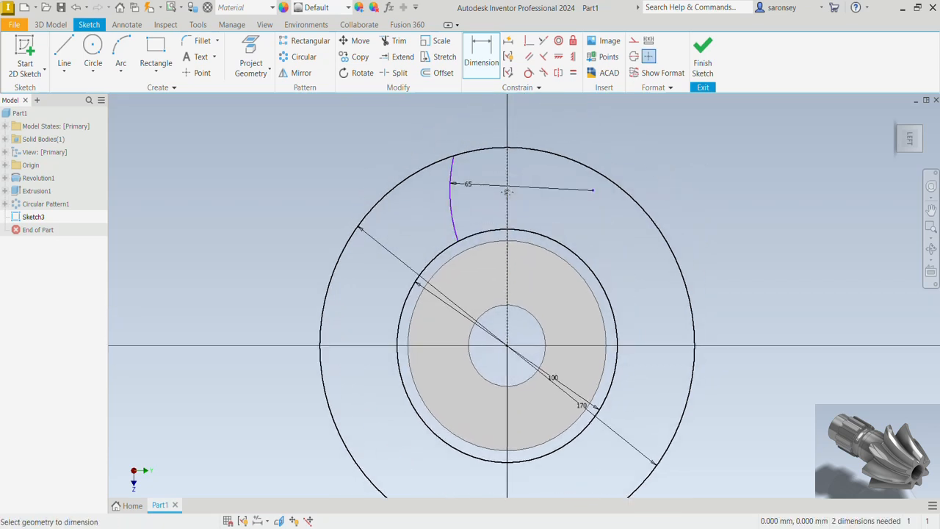
left_click(507, 151)
left_click(490, 137)
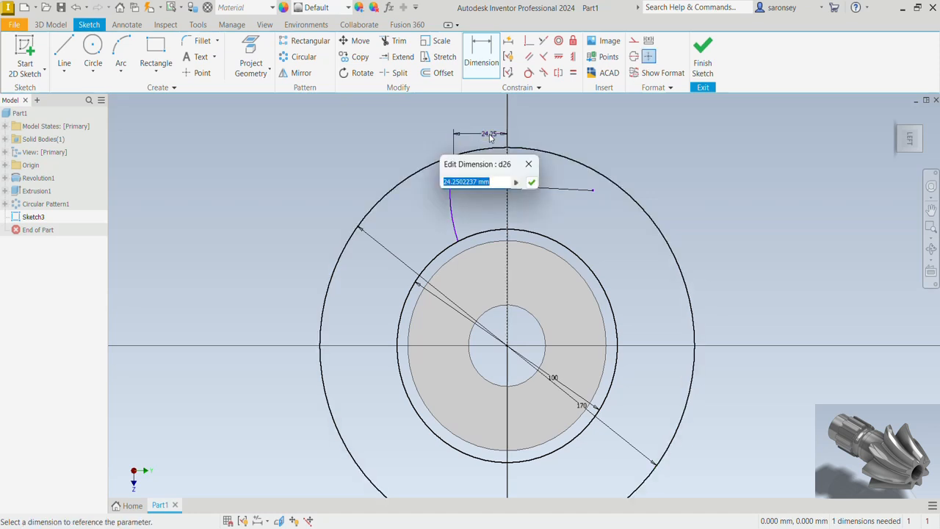
type("6")
key("Return")
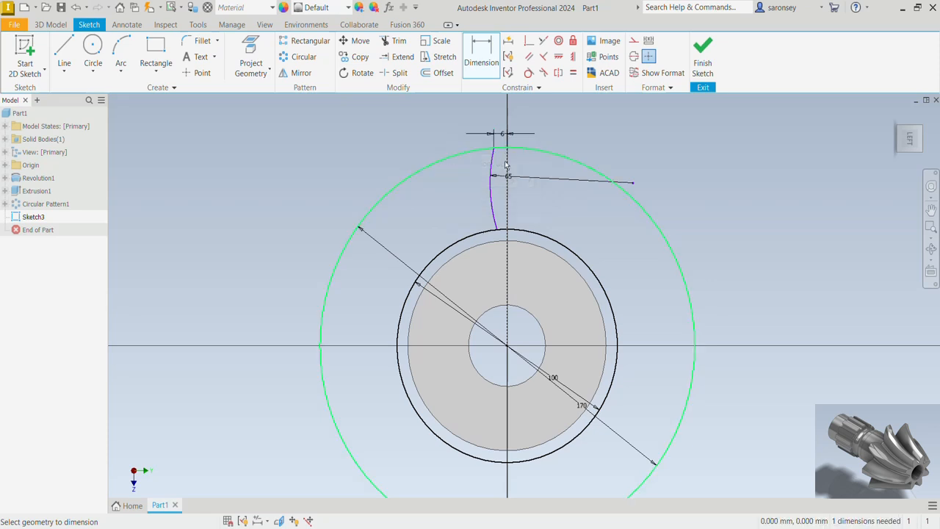
Step: Dimension the horizontal distance from the arc's lower endpoint to the sketch origin at 15 mm
left_click(496, 232)
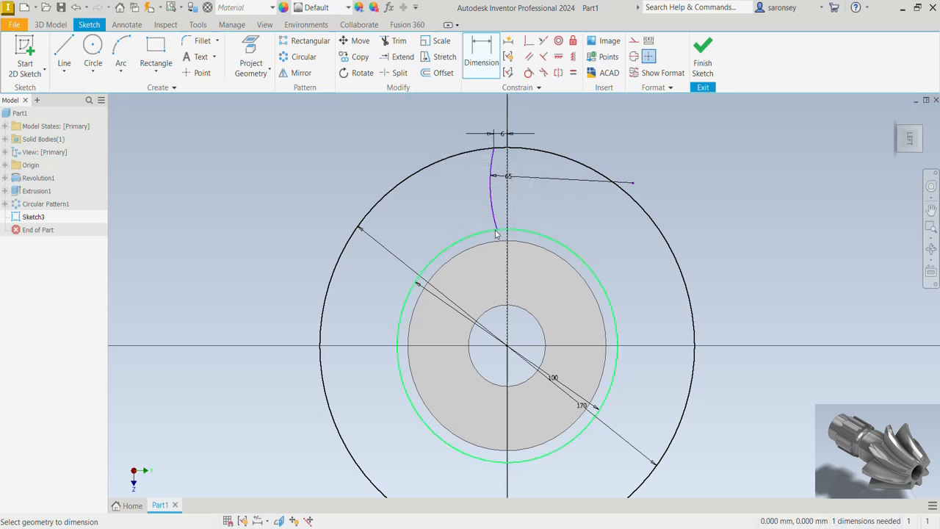
left_click(509, 346)
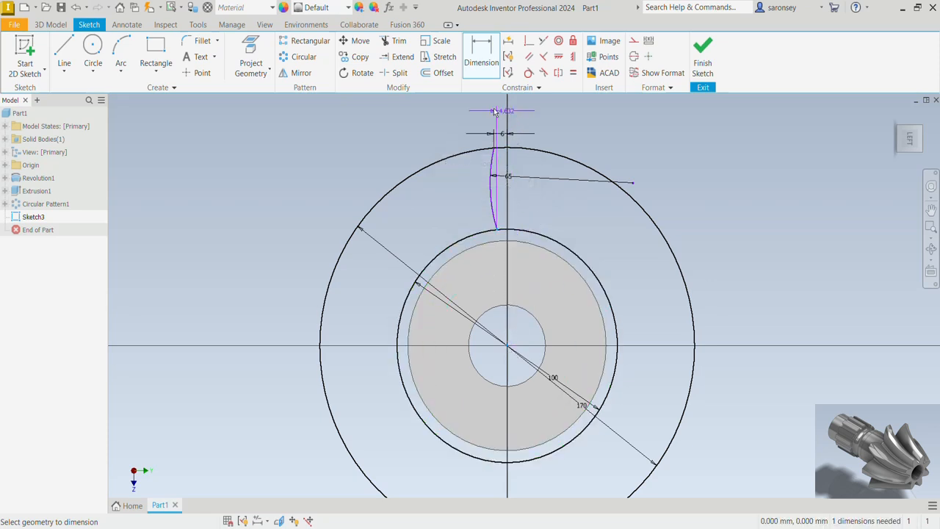
left_click(458, 122)
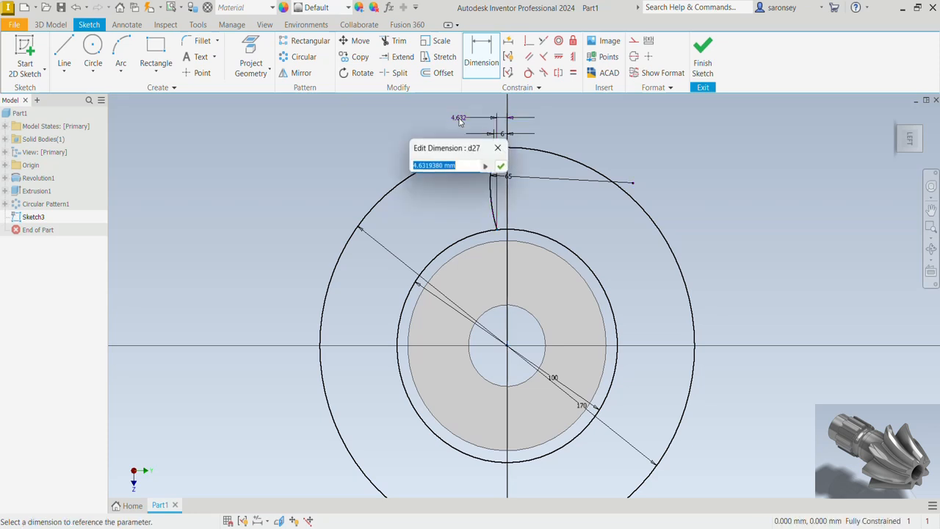
type("15")
key("Return")
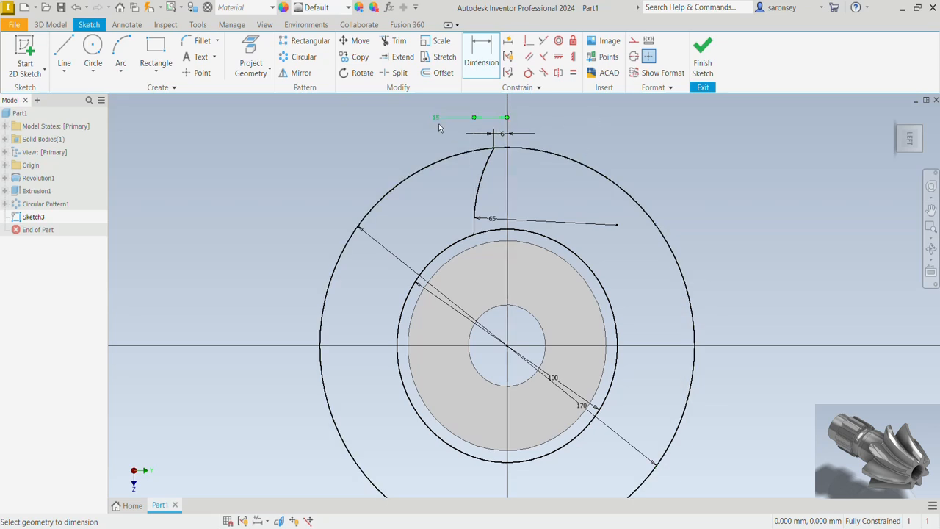
Step: Mirror the arc about the vertical construction line to form the opposite tooth flank
left_click(301, 72)
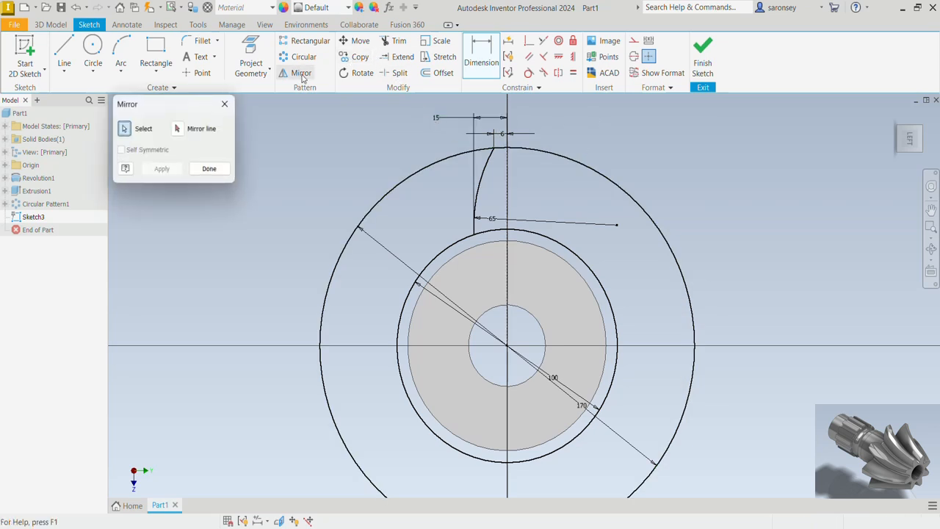
left_click(484, 174)
left_click(177, 128)
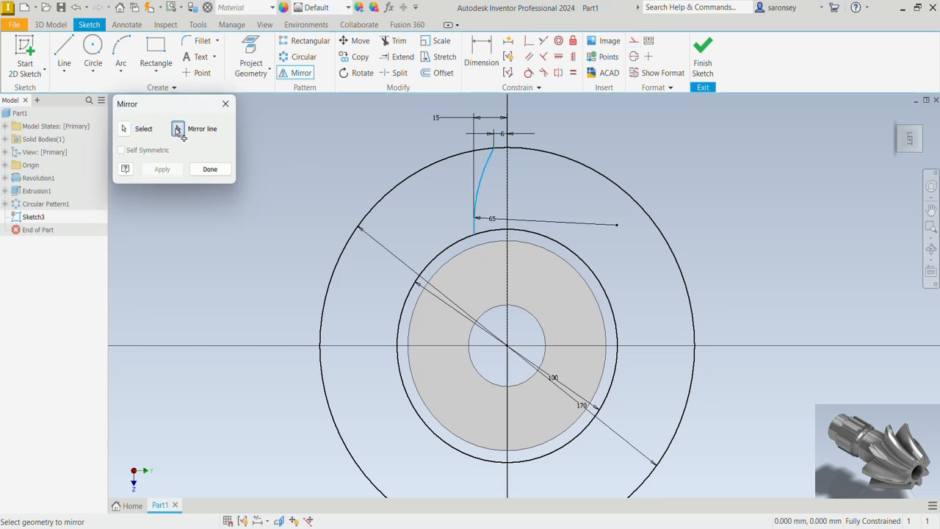
left_click(507, 190)
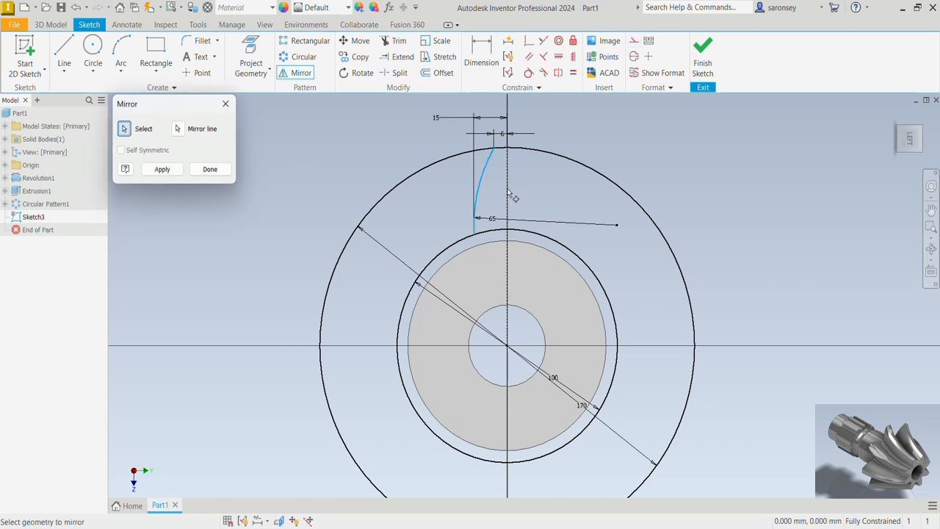
left_click(178, 171)
left_click(209, 169)
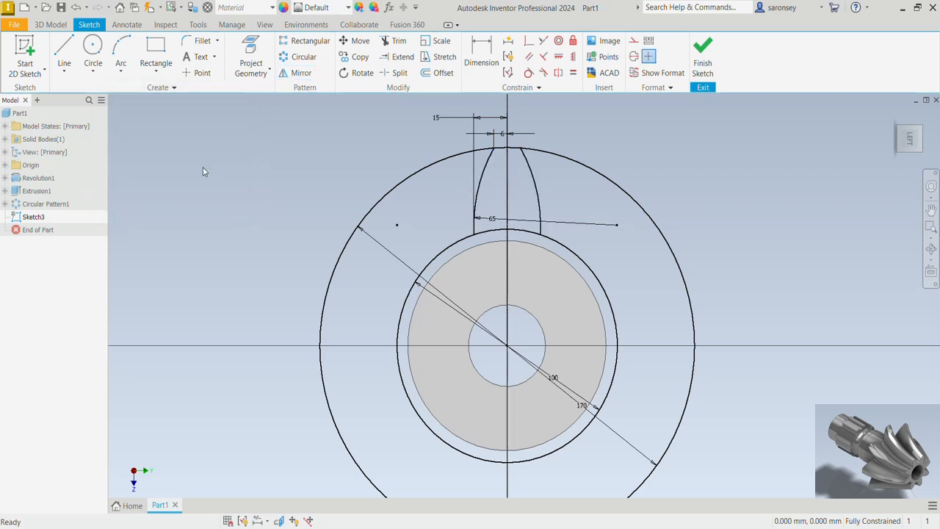
scroll(554, 192, "down", 2)
scroll(554, 192, "up", 2)
scroll(554, 192, "down", 2)
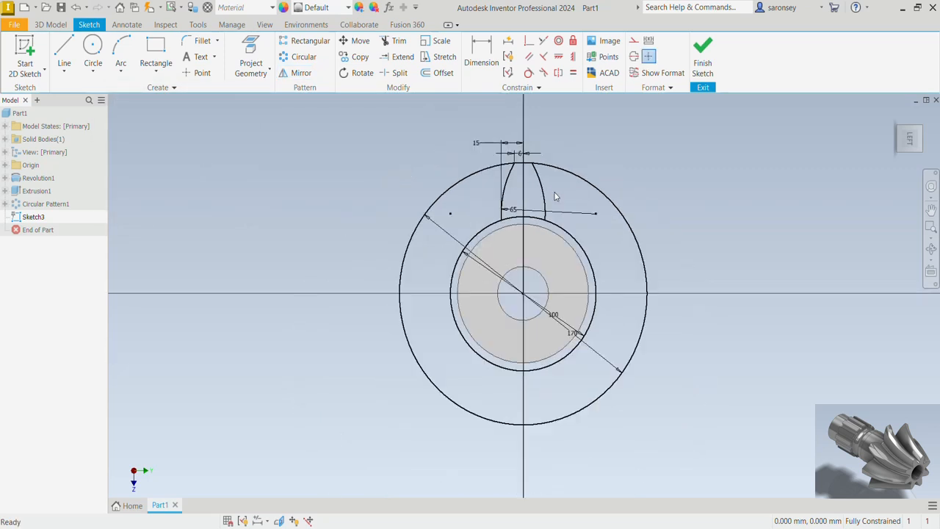
scroll(554, 193, "up", 2)
scroll(554, 193, "down", 2)
scroll(554, 193, "up", 2)
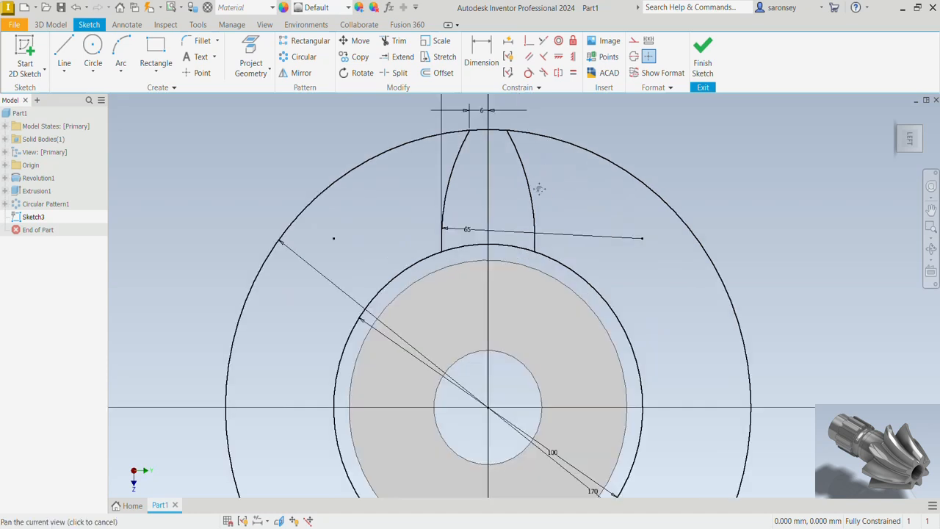
Step: Pattern both tooth flank arcs circularly about the sketch's centre point with 8 instances over 360 degrees
middle_click_drag(555, 192, 556, 161)
scroll(556, 162, "down", 2)
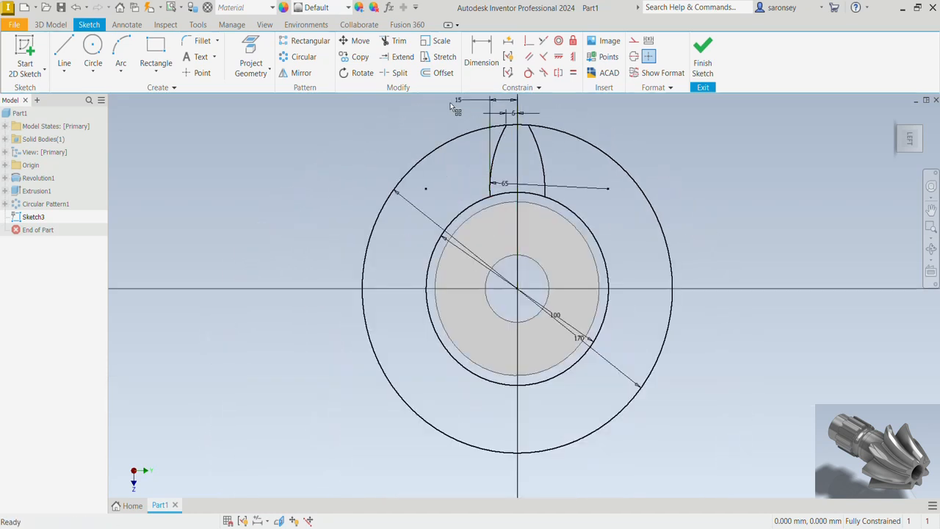
left_click(302, 57)
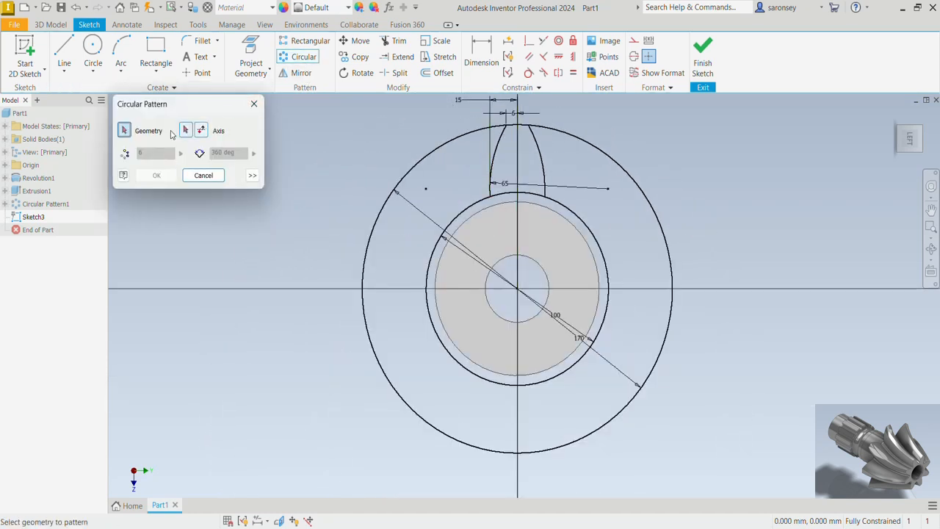
left_click(502, 135)
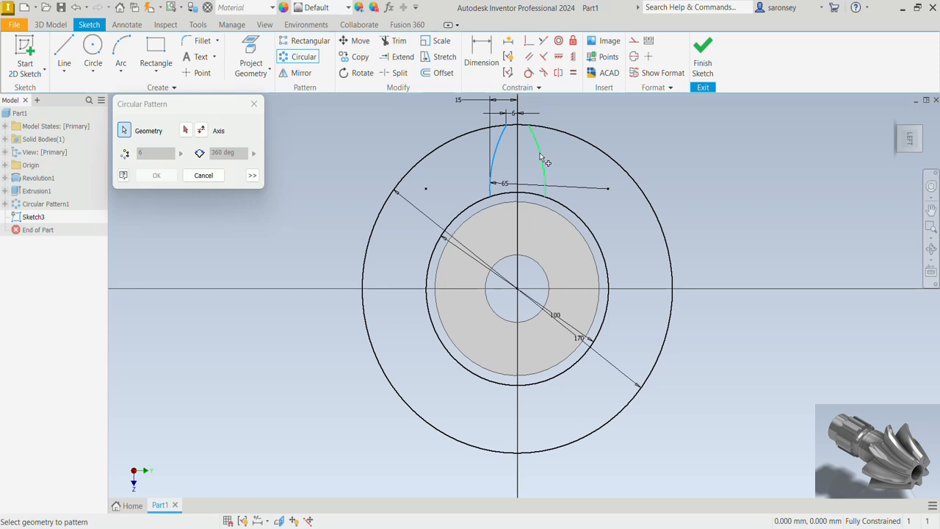
left_click(541, 158)
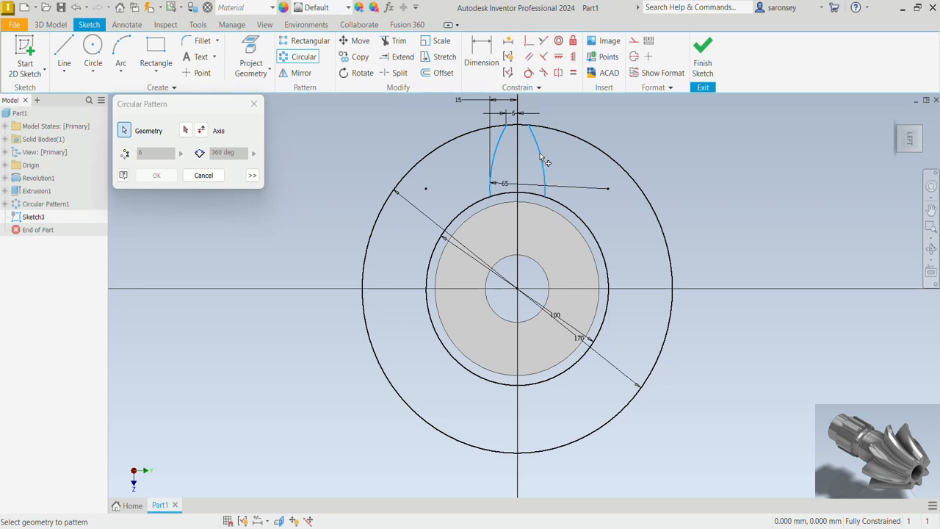
left_click(186, 130)
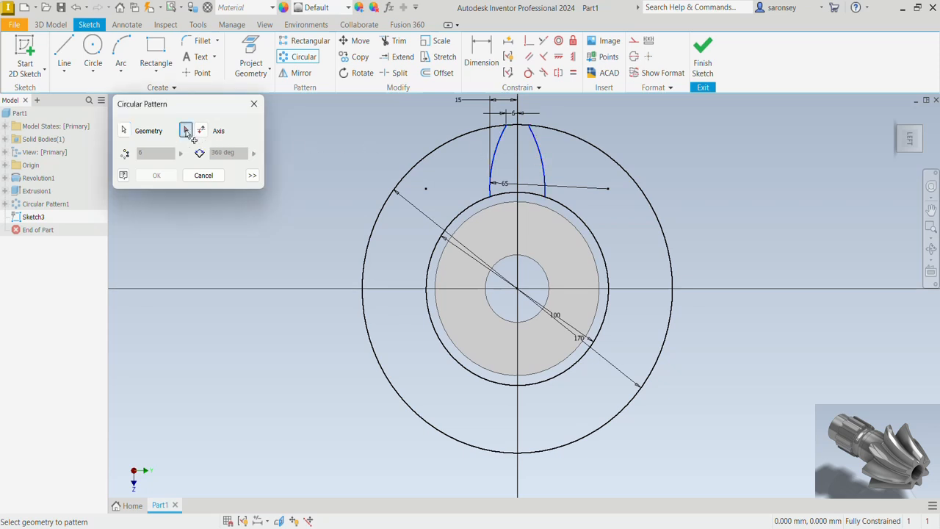
left_click(518, 292)
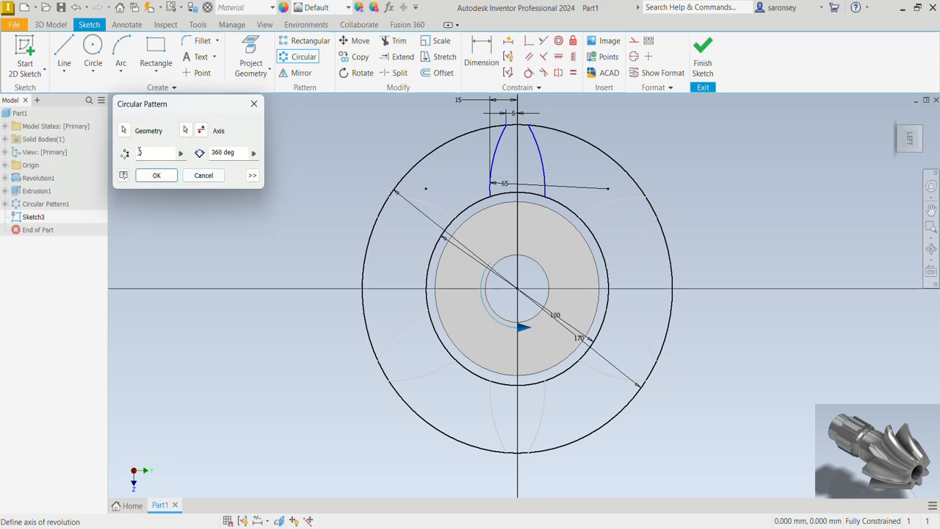
left_click_drag(142, 156, 130, 155)
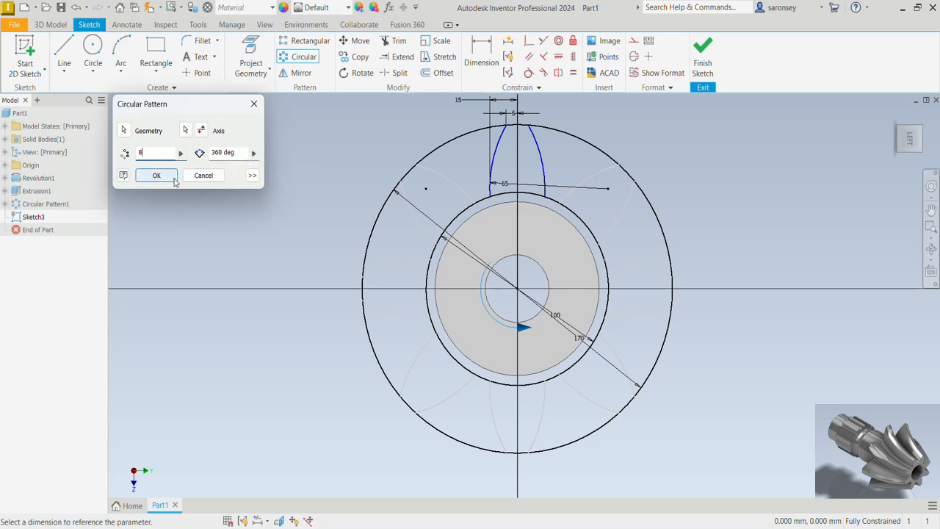
left_click(156, 176)
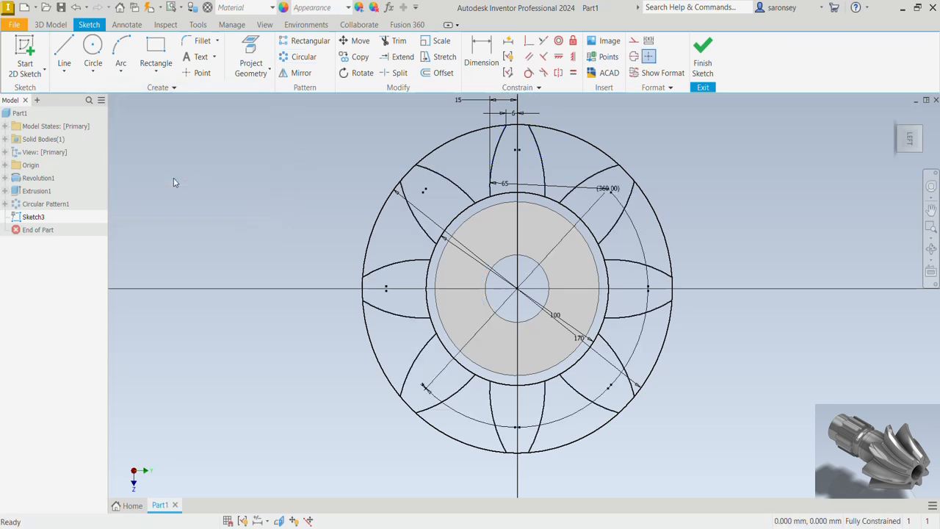
Step: Trim the outer circle's segments between neighbouring teeth, keeping only the short tip arcs on all eight teeth
left_click(396, 42)
left_click(462, 136)
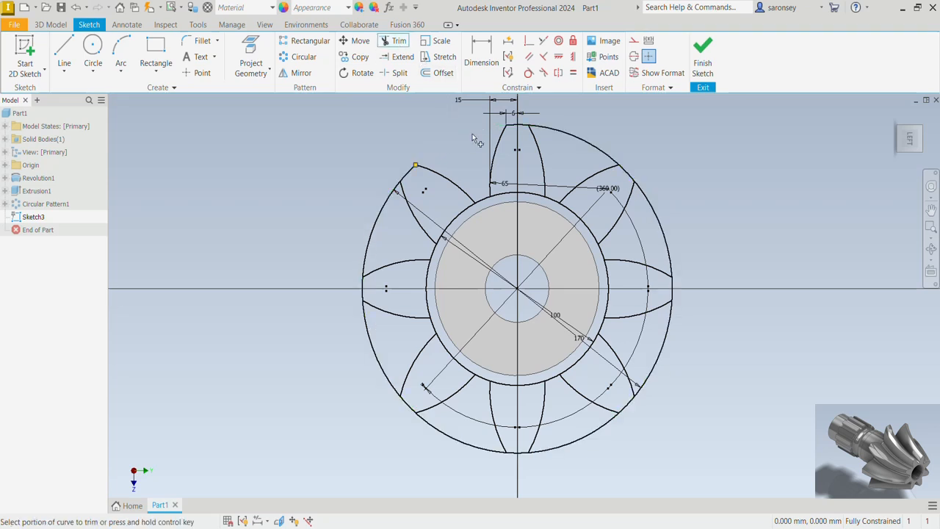
left_click(572, 137)
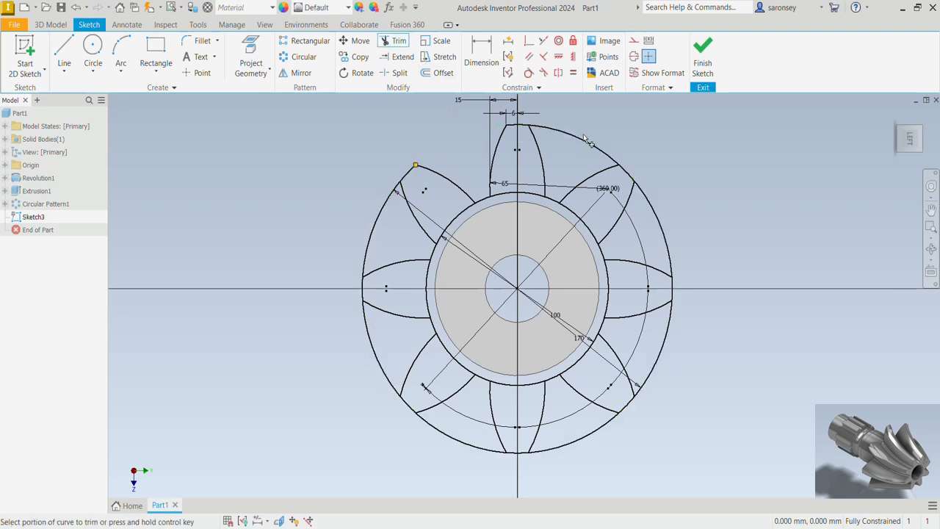
left_click(661, 220)
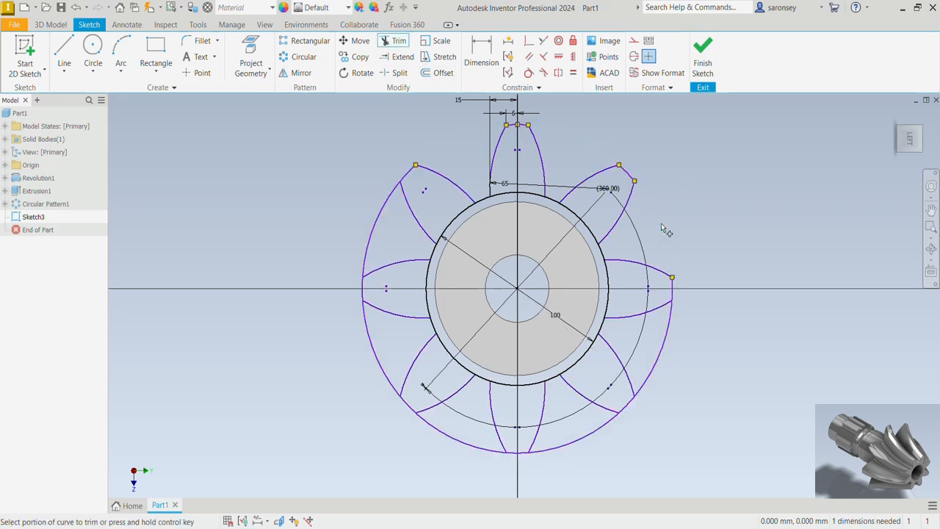
left_click(657, 362)
left_click(592, 434)
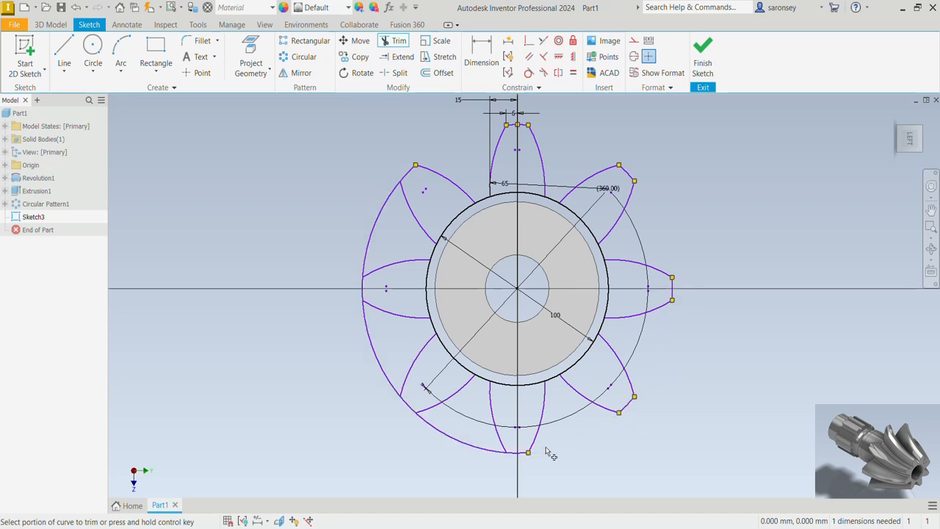
left_click(477, 447)
left_click(386, 383)
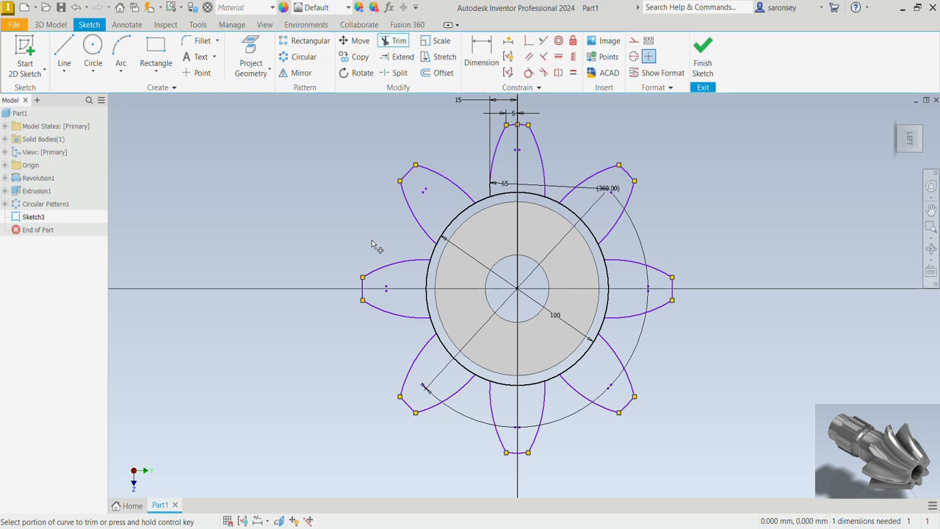
Step: Trim the root circle's segments beneath the teeth, leaving one continuous eight-tooth gear outline
left_click(457, 219)
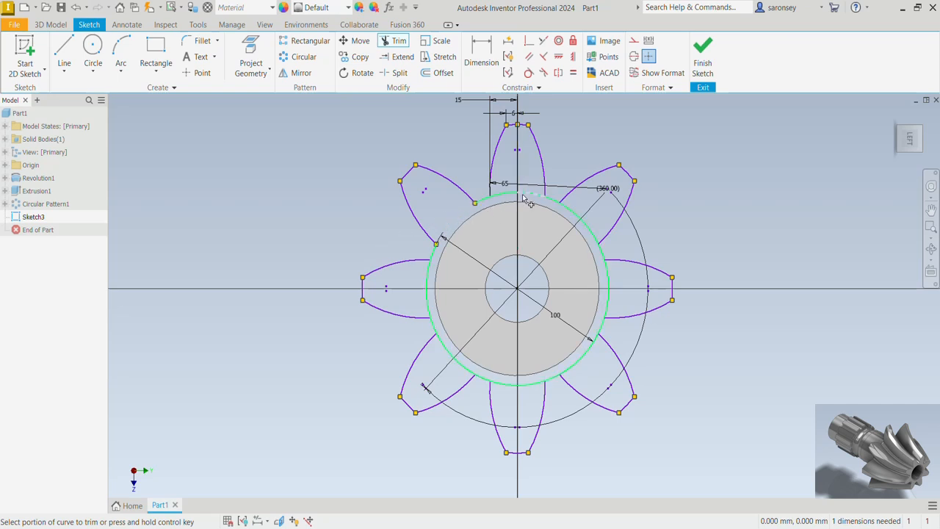
left_click(589, 228)
left_click(601, 251)
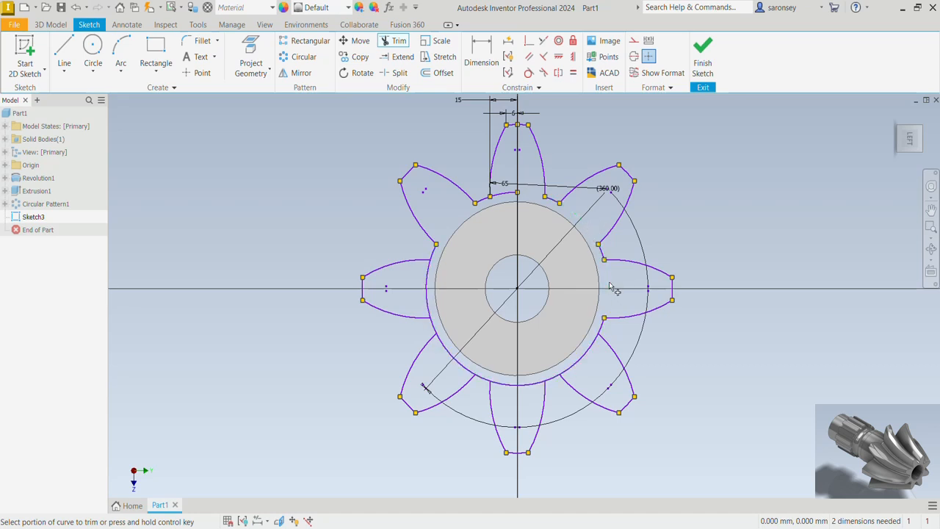
left_click(587, 356)
left_click(527, 389)
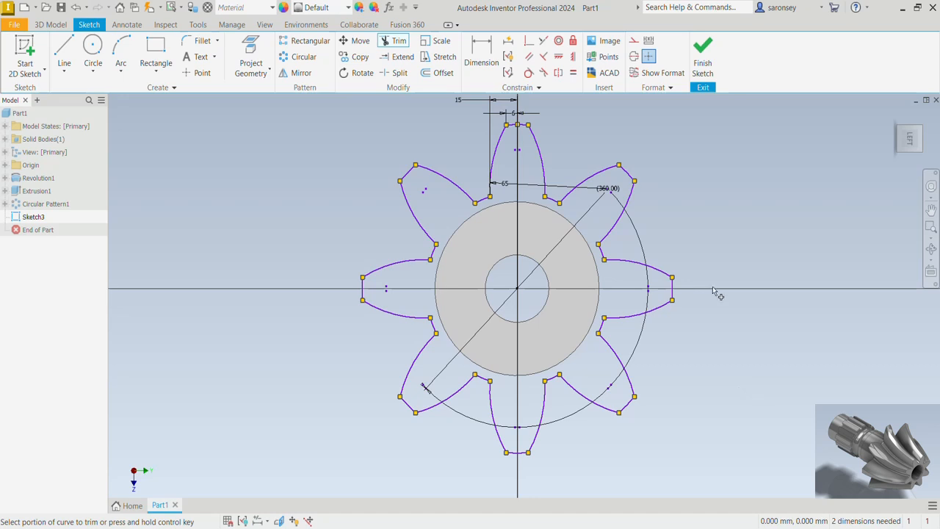
Step: Fully define the gear outline with Auto Dimension, applying dimensions without constraints, and finish the sketch
left_click(510, 41)
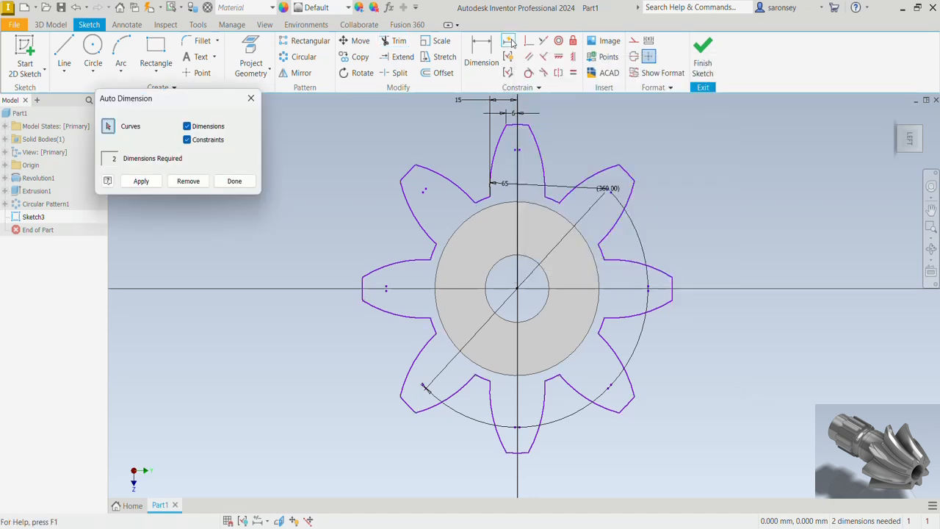
left_click(187, 140)
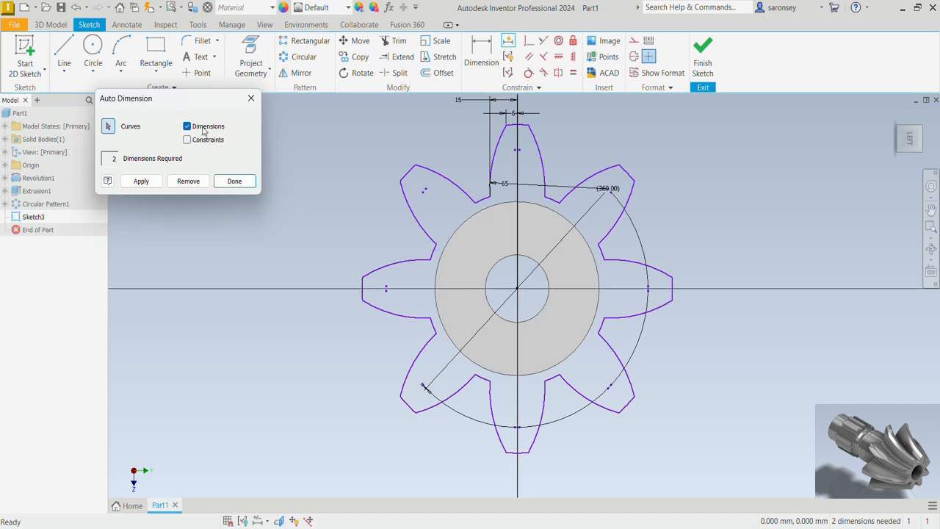
left_click(144, 180)
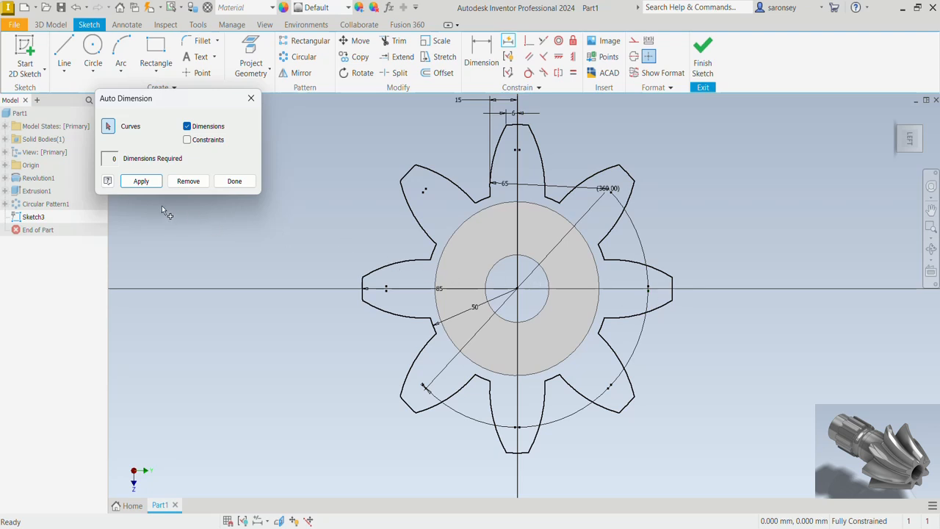
left_click(234, 182)
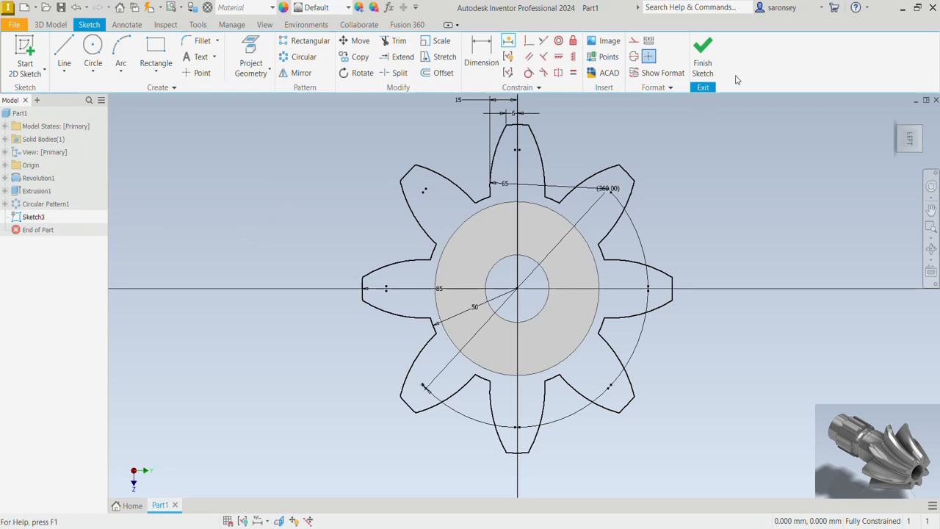
left_click(702, 57)
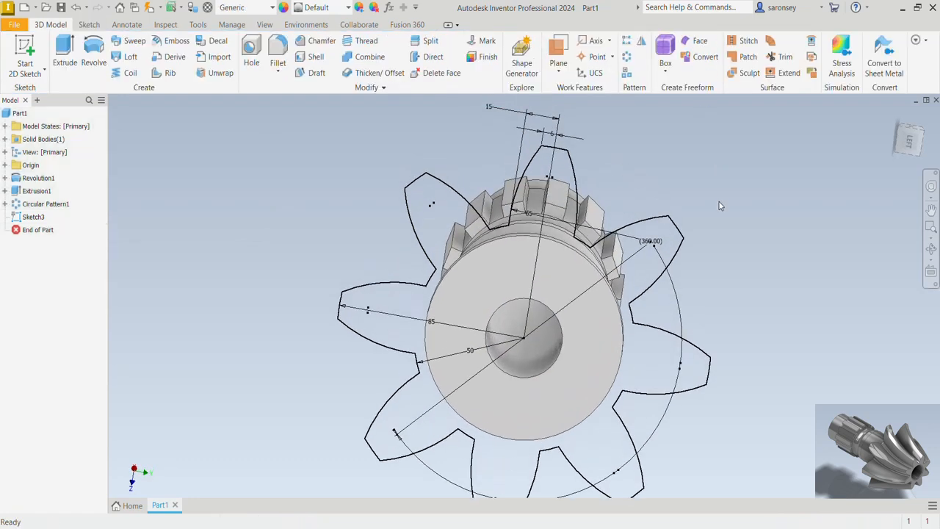
Step: Orient the model to an isometric view of the flange end and set it as the home view with Fit to View
left_click(894, 111)
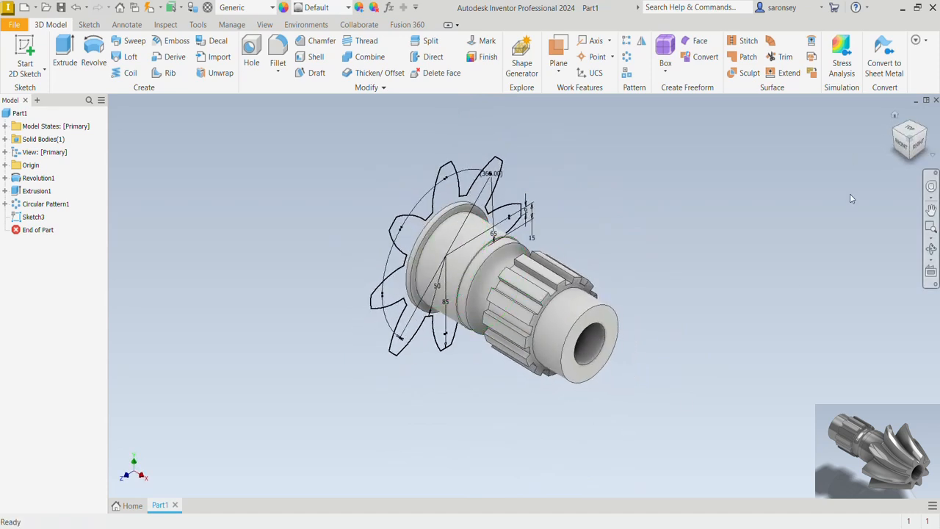
left_click(926, 132)
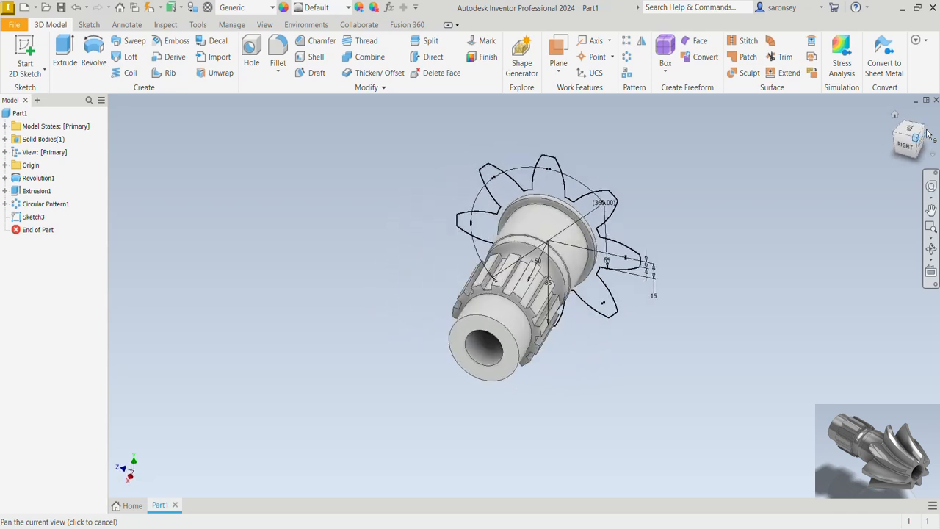
left_click(927, 133)
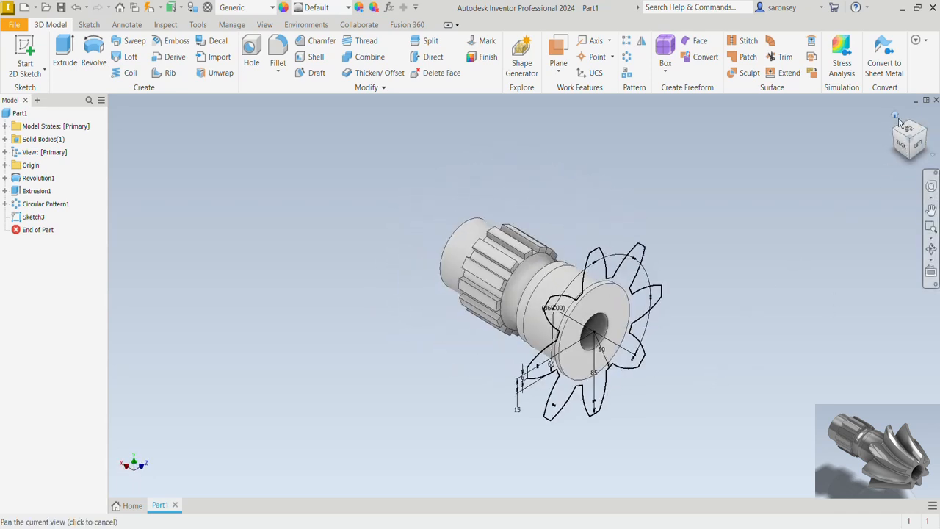
right_click(895, 119)
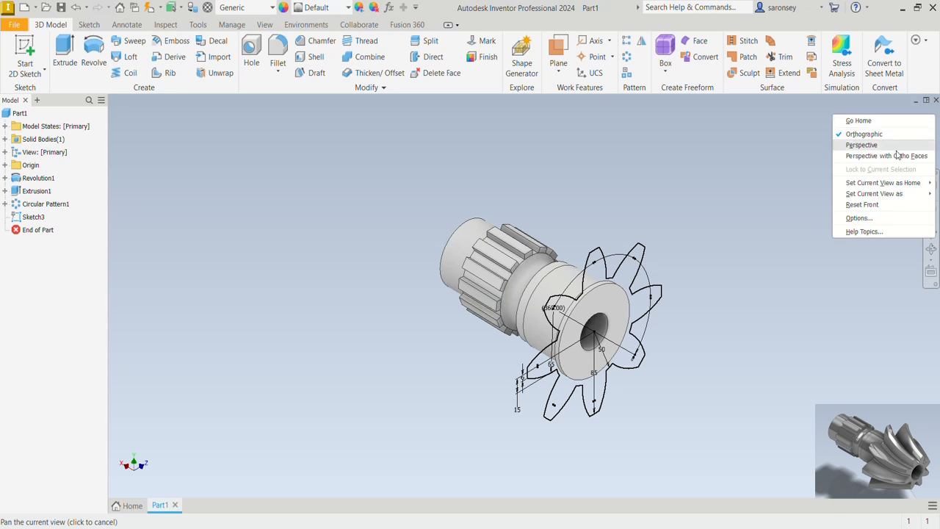
mouse_move(894, 184)
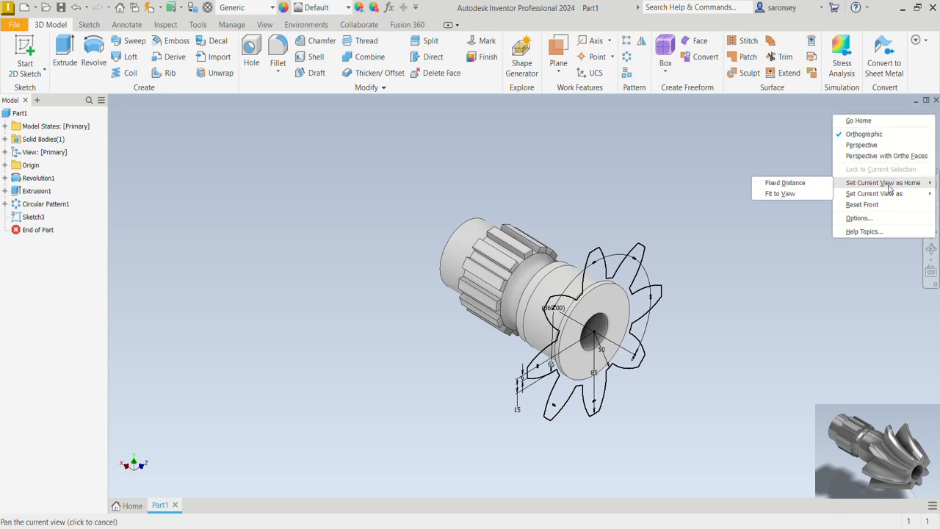
left_click(790, 195)
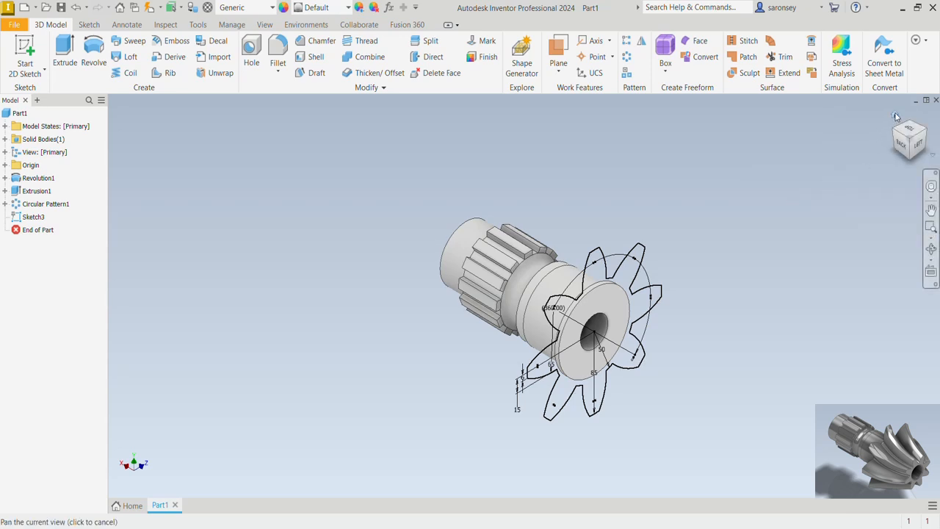
left_click(895, 116)
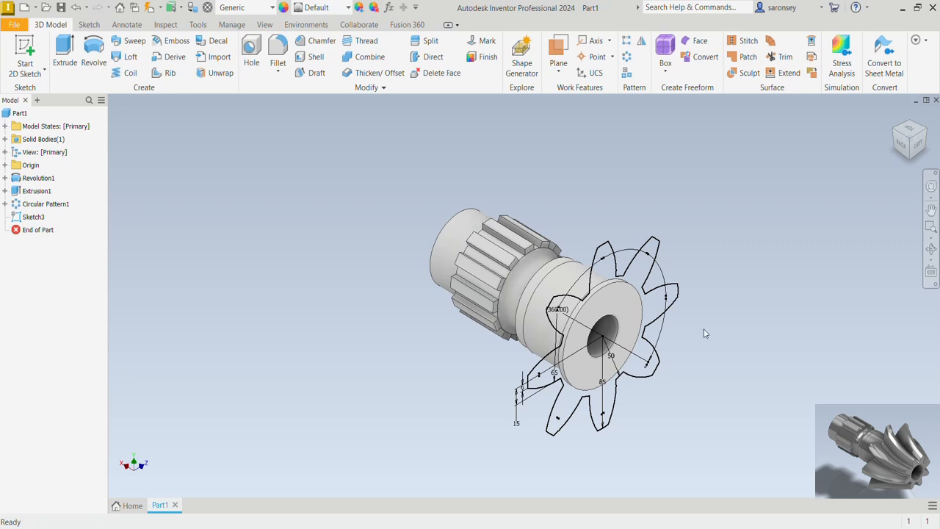
Step: Create a work plane offset 45 mm outward from the flange end face and start a sketch on it
left_click(558, 68)
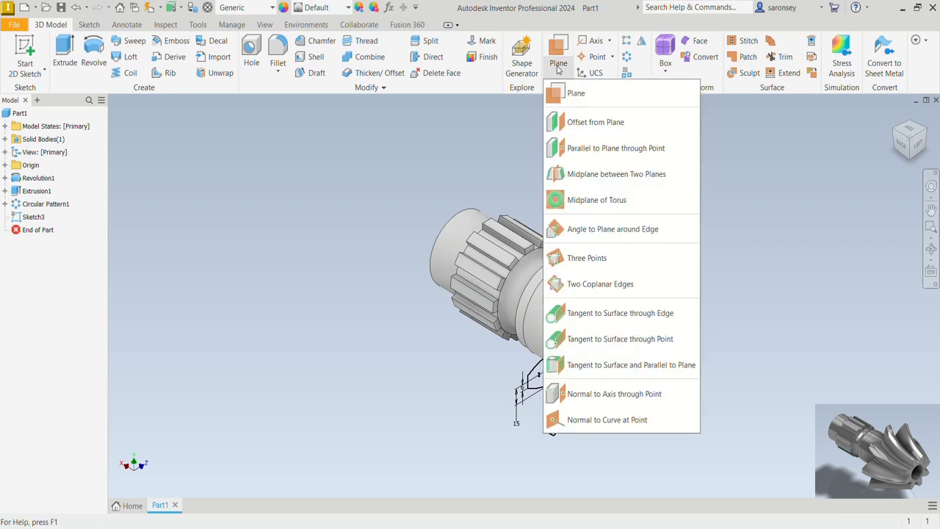
left_click(586, 125)
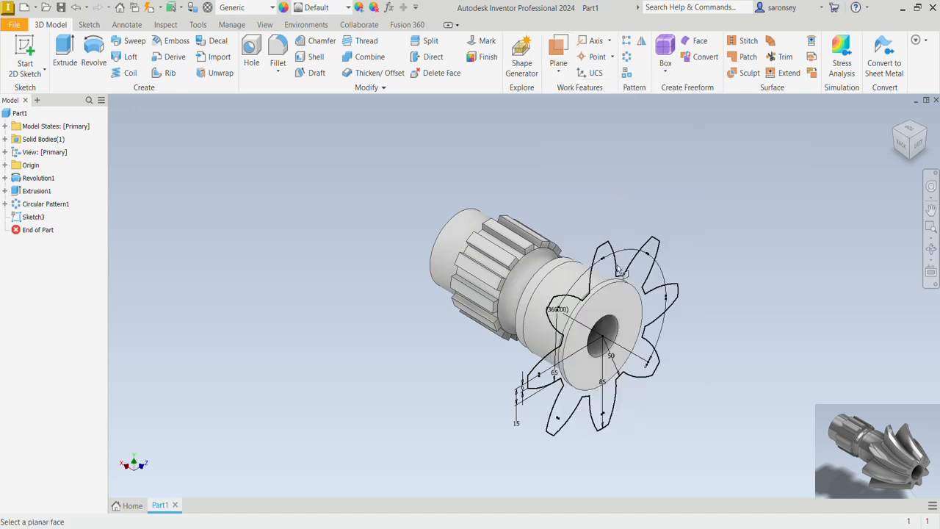
left_click(616, 305)
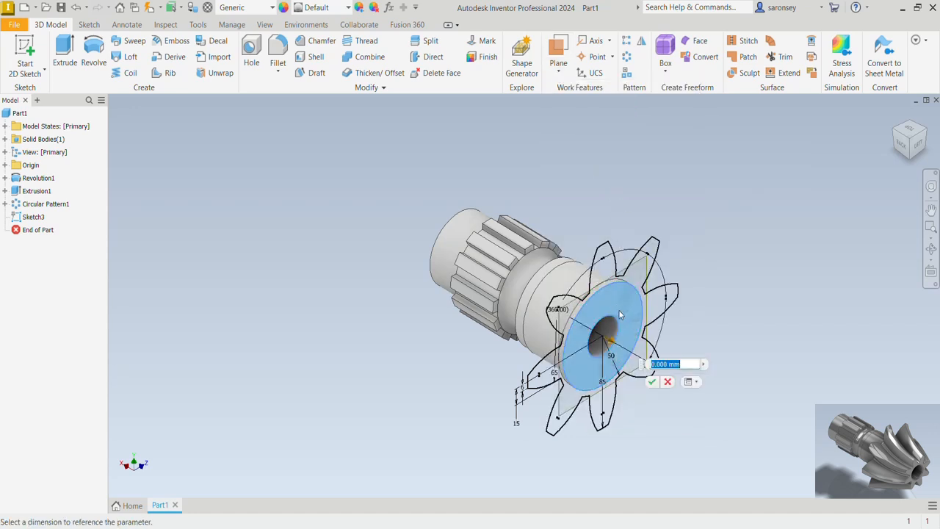
type("45")
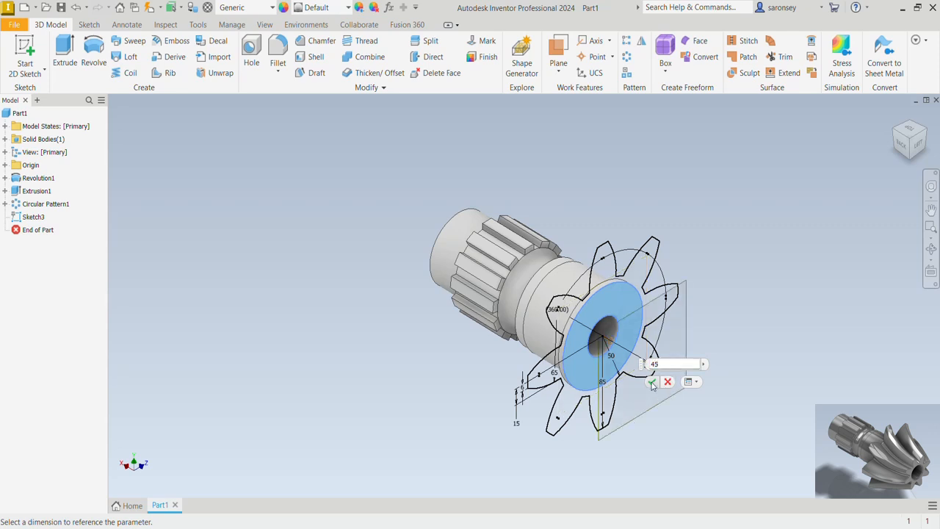
left_click(651, 382)
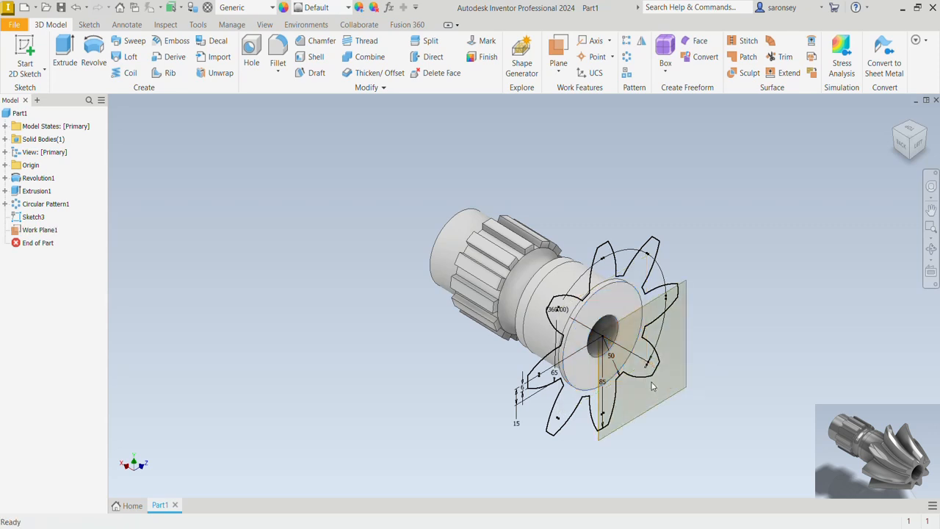
left_click(688, 315)
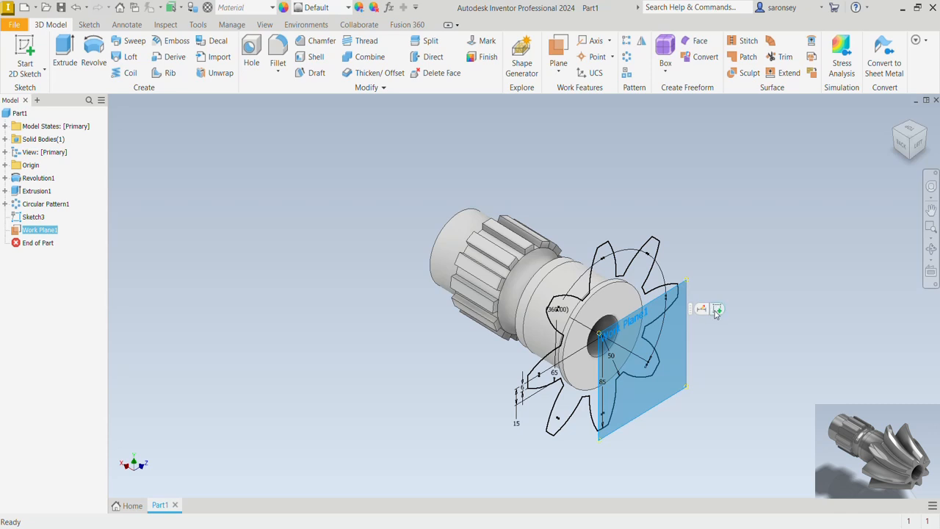
left_click(716, 310)
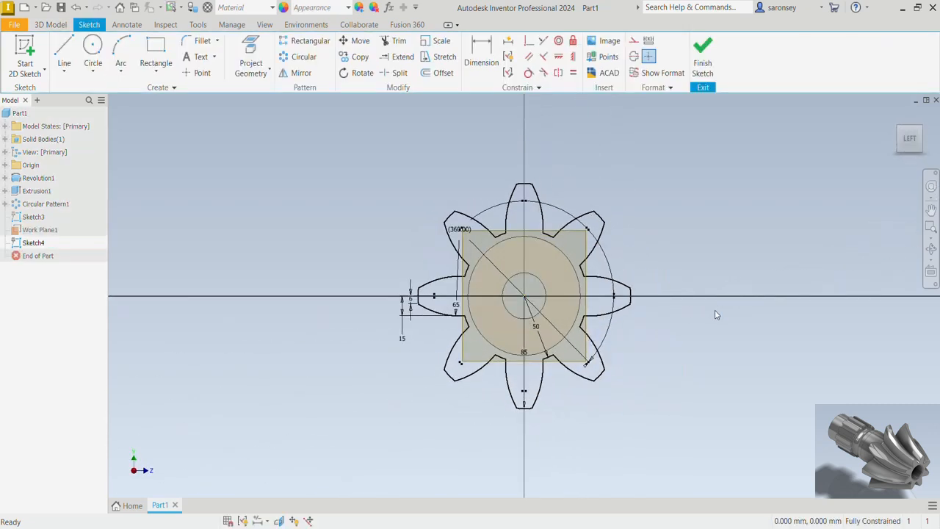
Step: Project every flank, tip and root segment of the eight-tooth gear outline into the sketch on the offset plane
left_click(251, 48)
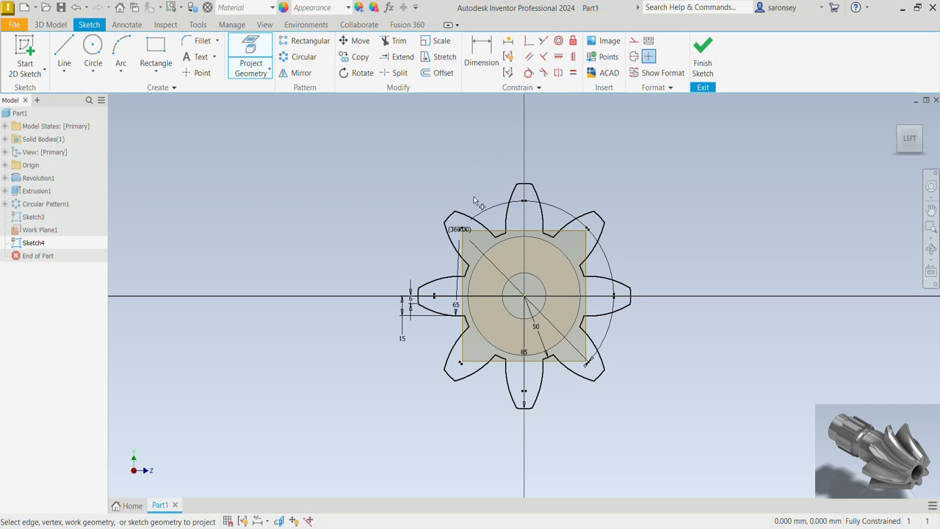
left_click(468, 220)
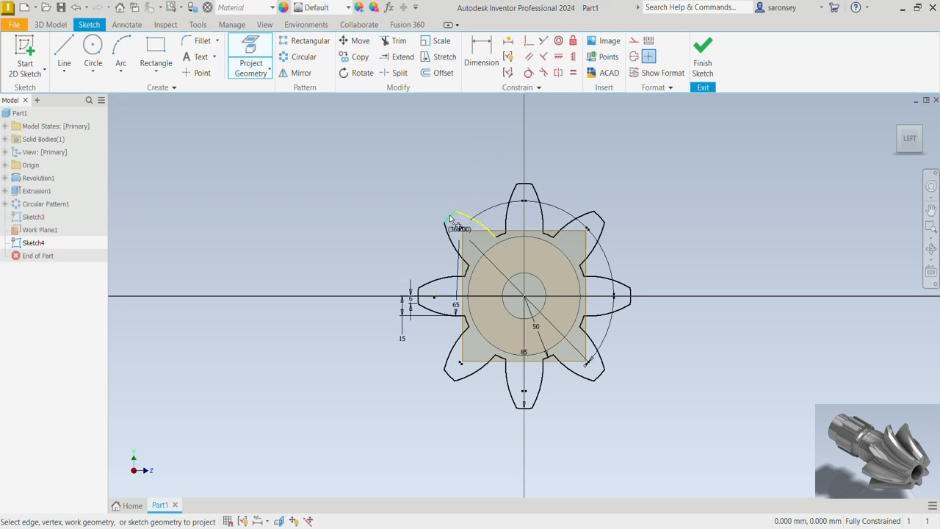
left_click(455, 251)
left_click(439, 280)
scroll(421, 293, "up", 5)
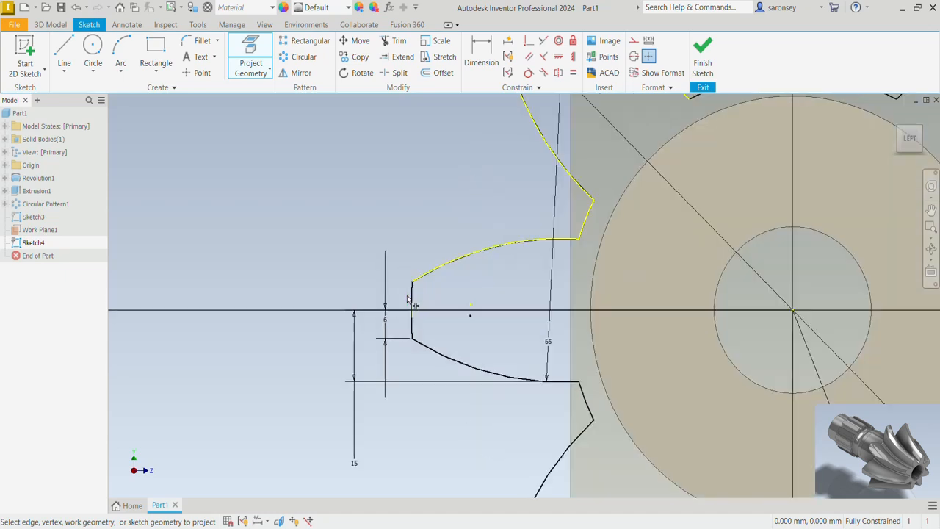
left_click(413, 301)
left_click(506, 375)
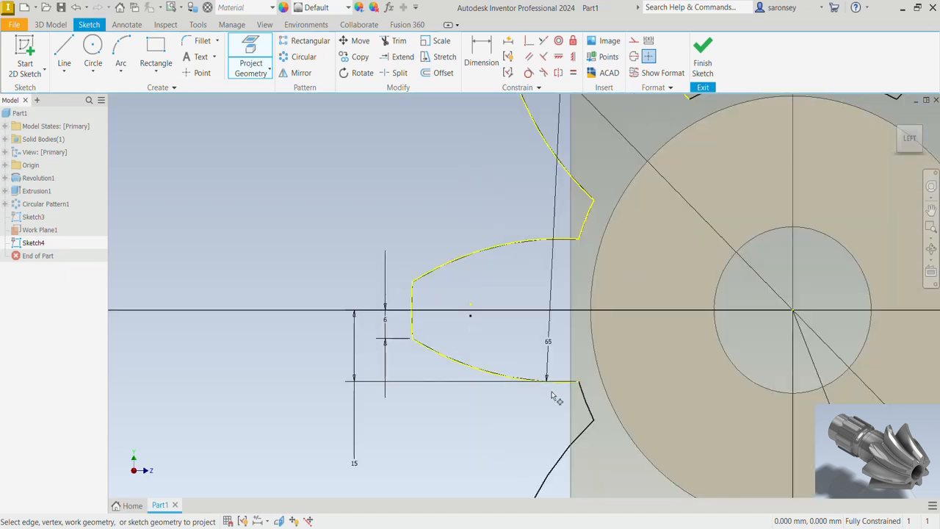
left_click(587, 408)
left_click(585, 429)
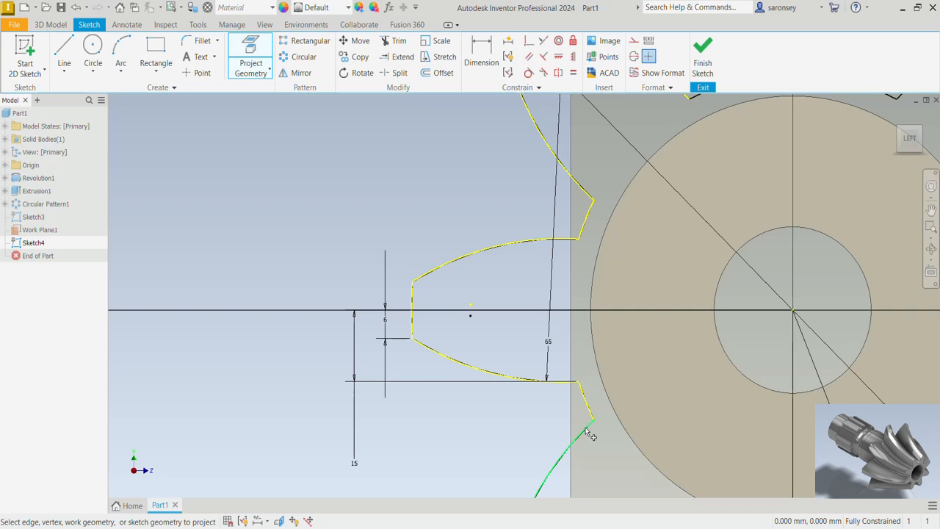
scroll(585, 427, "down", 5)
middle_click_drag(623, 392, 511, 304)
scroll(469, 393, "up", 3)
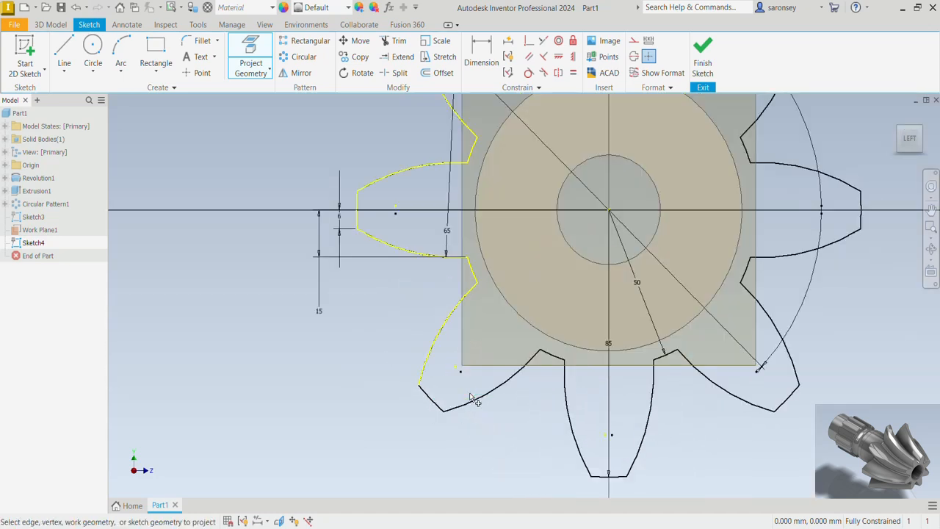
left_click(431, 397)
left_click(490, 391)
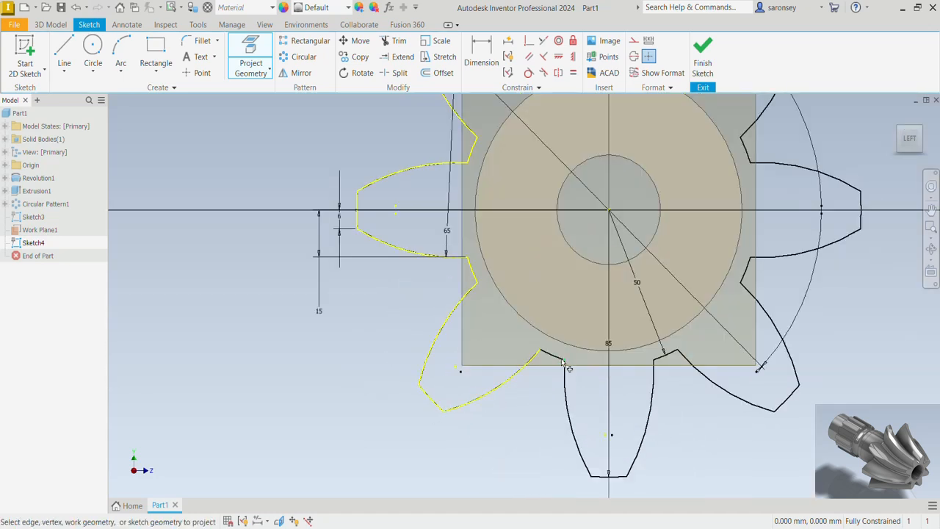
left_click(554, 356)
left_click(566, 398)
left_click(652, 404)
left_click(619, 477)
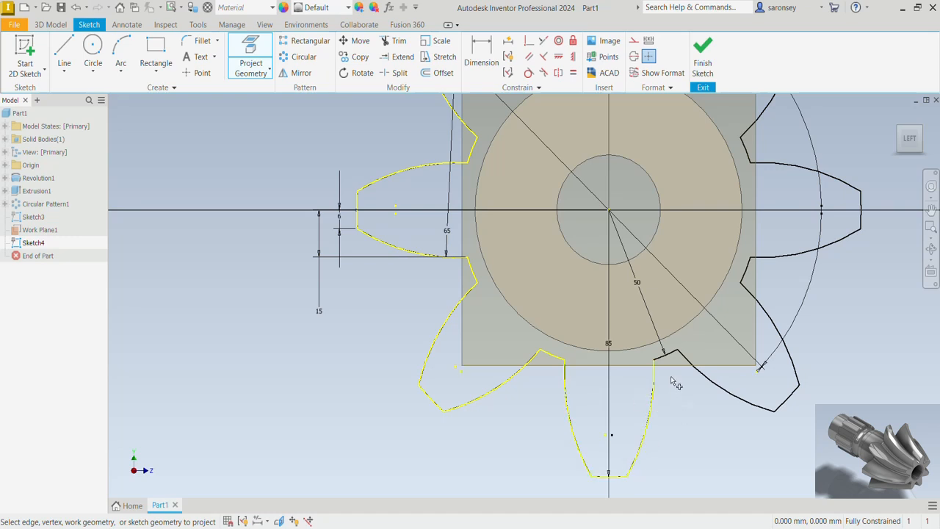
left_click(669, 356)
left_click(723, 390)
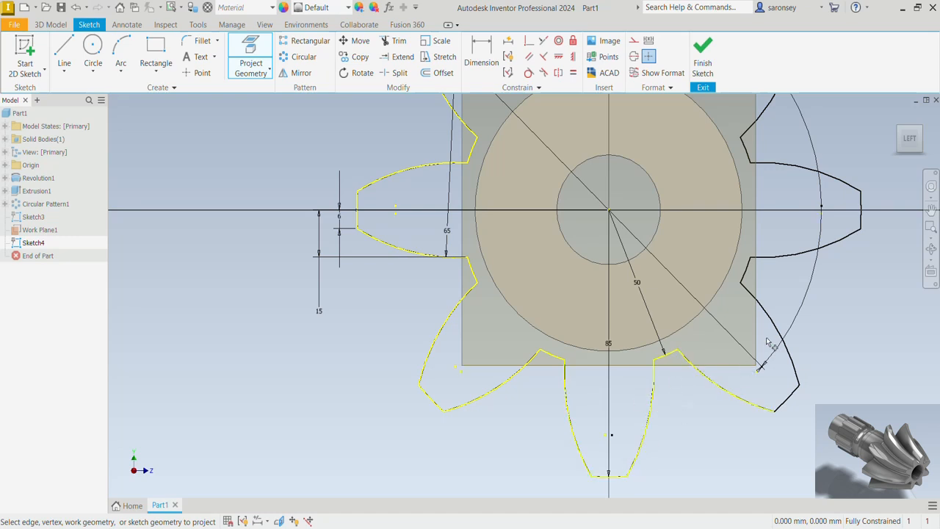
left_click(776, 326)
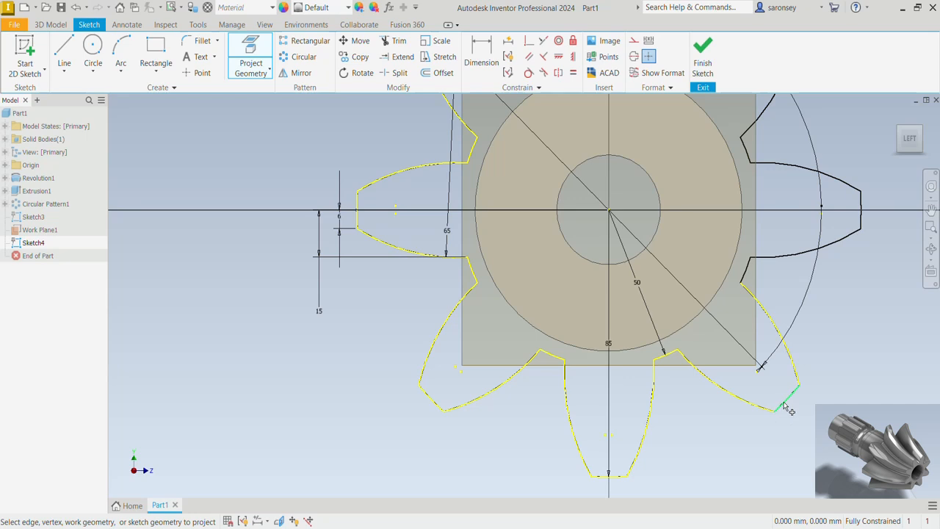
left_click(785, 399)
left_click(754, 271)
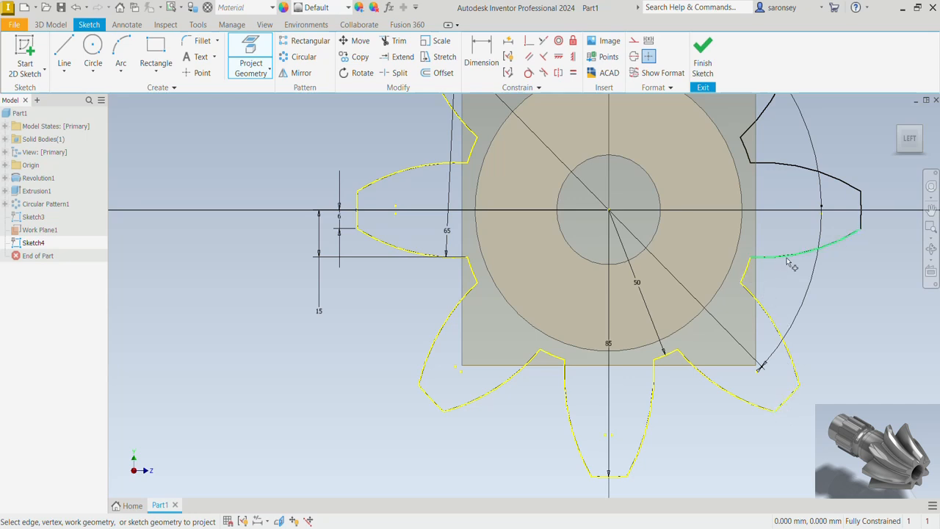
left_click(786, 253)
mouse_move(778, 226)
middle_mouse_down()
mouse_move(751, 241)
mouse_move(693, 369)
middle_mouse_up()
left_click(775, 350)
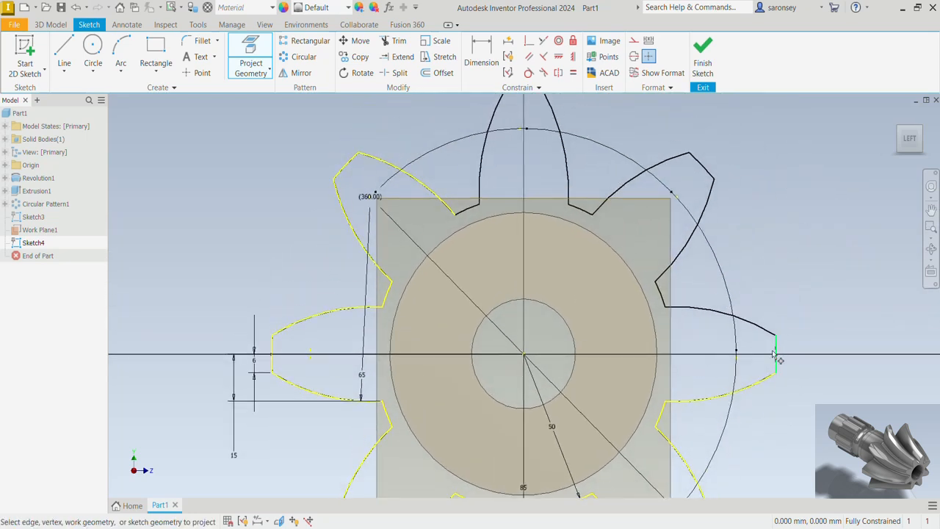
left_click(762, 328)
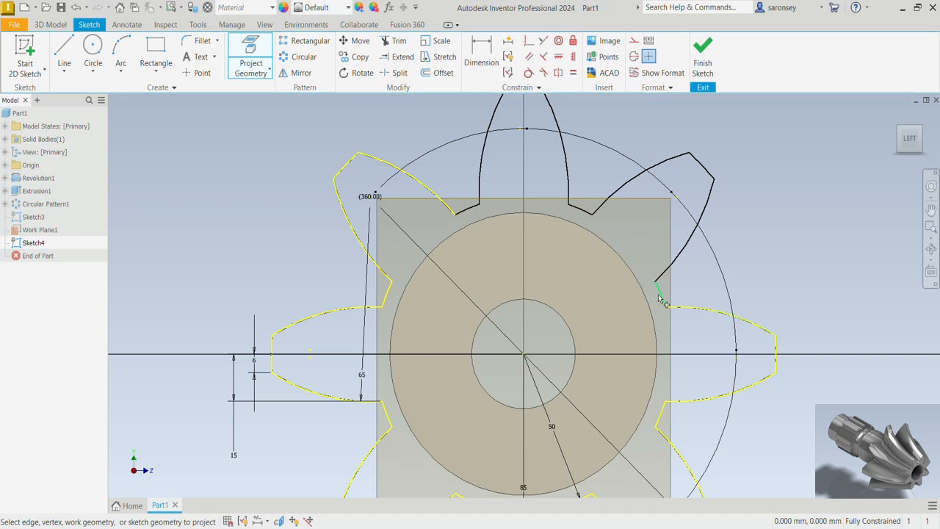
left_click(660, 296)
left_click(685, 255)
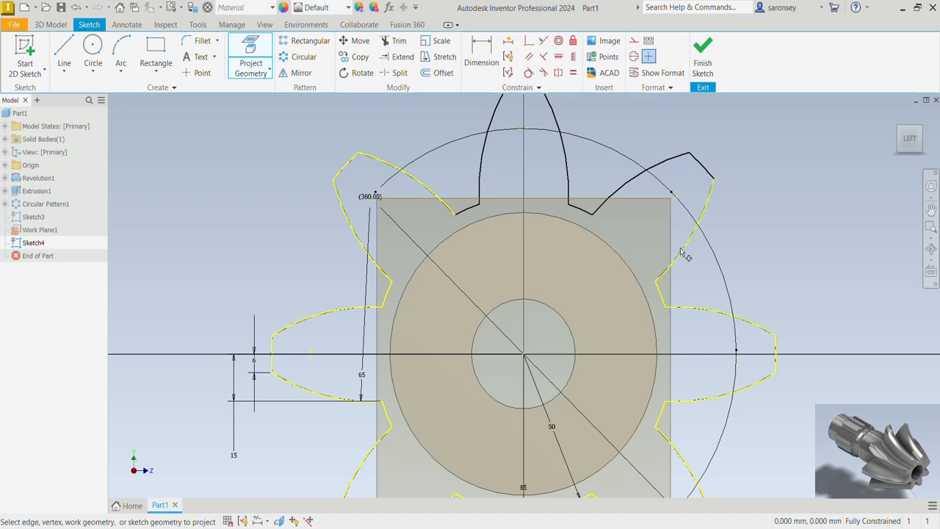
left_click(683, 171)
left_click(605, 204)
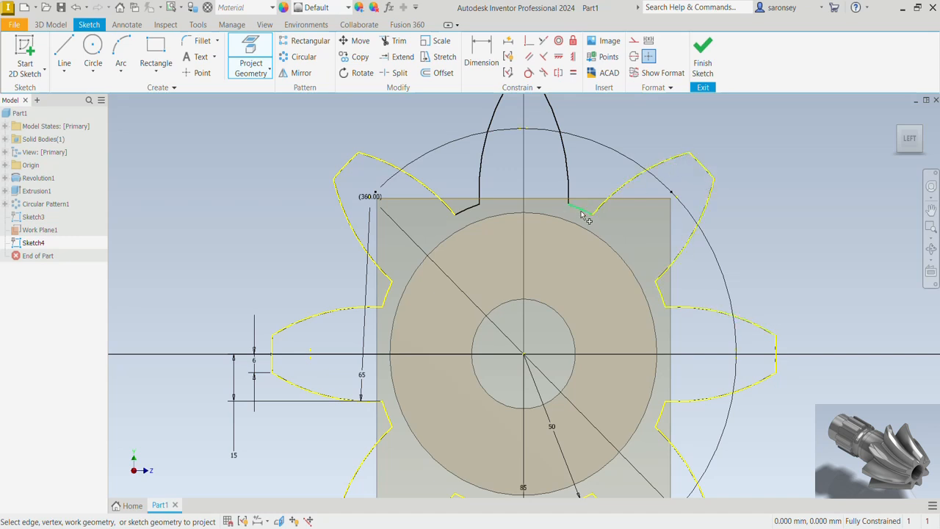
left_click(577, 203)
left_click(572, 185)
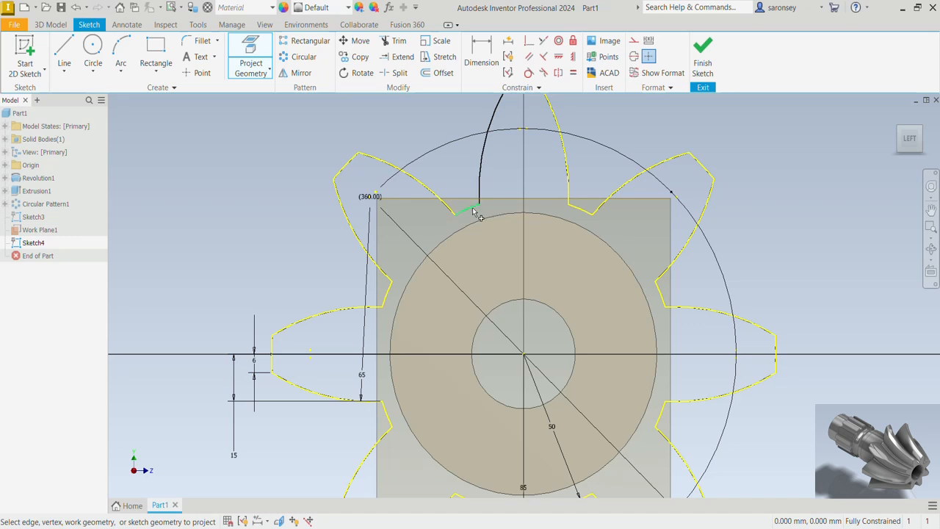
left_click(484, 169)
middle_click_drag(517, 153, 534, 217)
left_click(544, 153)
scroll(615, 257, "down", 3)
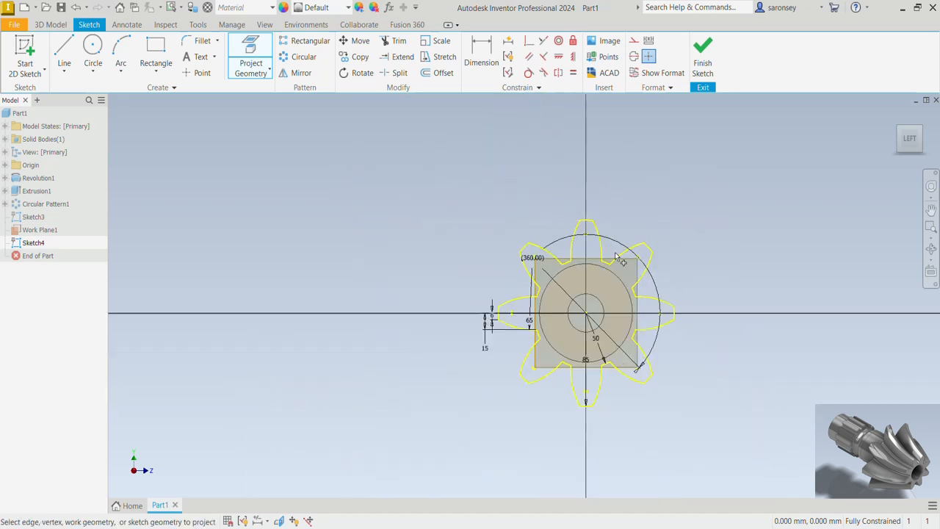
scroll(615, 257, "up", 2)
mouse_move(617, 257)
middle_mouse_down()
mouse_move(604, 184)
mouse_move(594, 184)
middle_mouse_up()
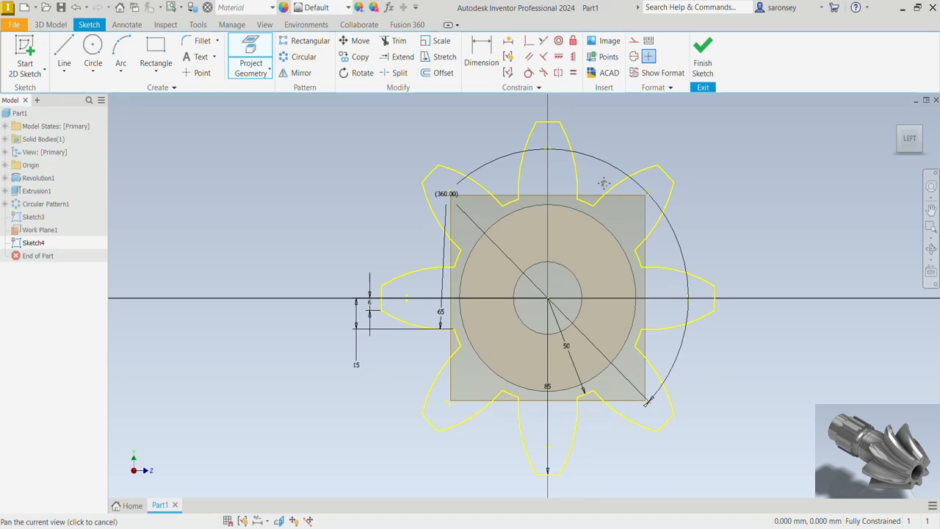
right_click(319, 178)
left_click(357, 174)
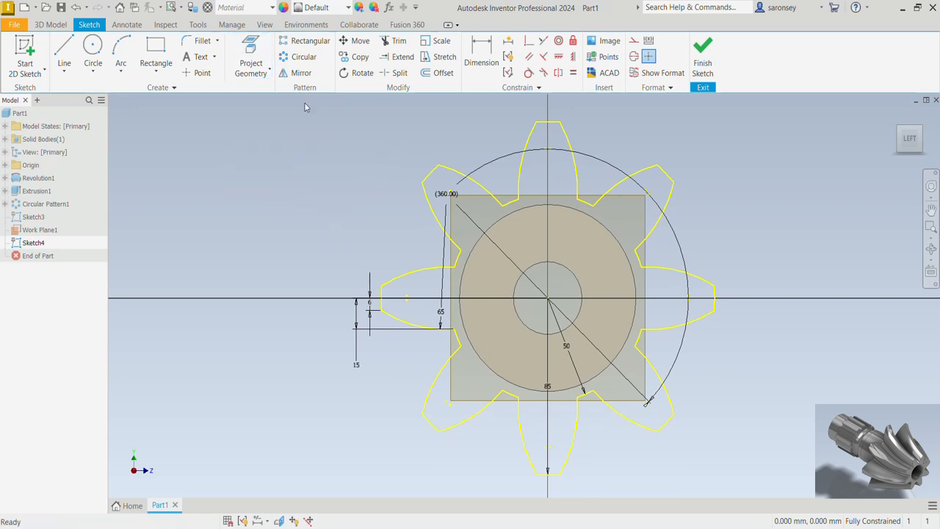
Step: Delete the constraints on the entire projected gear outline to free it from the original profile
left_click_drag(292, 107, 795, 494)
right_click(714, 213)
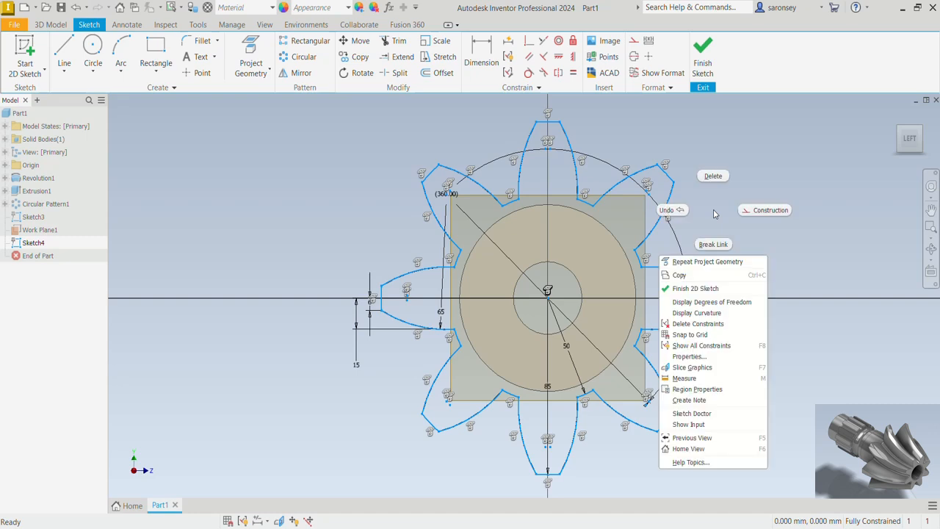
left_click(720, 325)
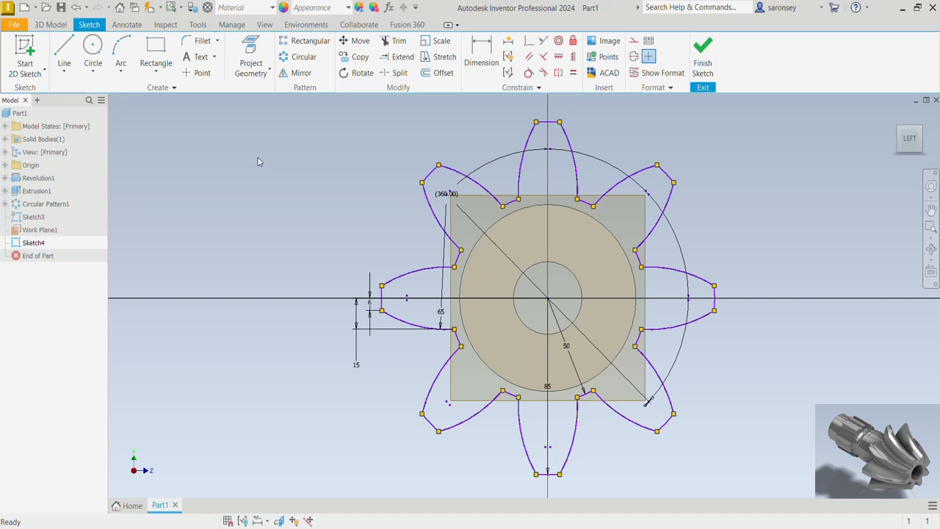
Step: Rotate the whole projected gear outline 15 degrees about the gear's center point, without making a copy
left_click(358, 72)
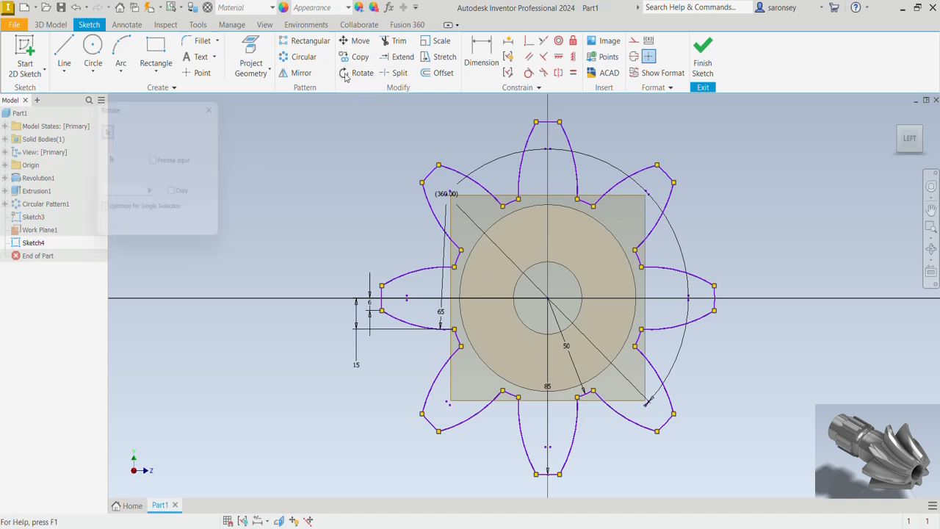
mouse_move(299, 102)
left_mouse_down()
mouse_move(555, 169)
mouse_move(815, 431)
mouse_move(818, 500)
left_mouse_up()
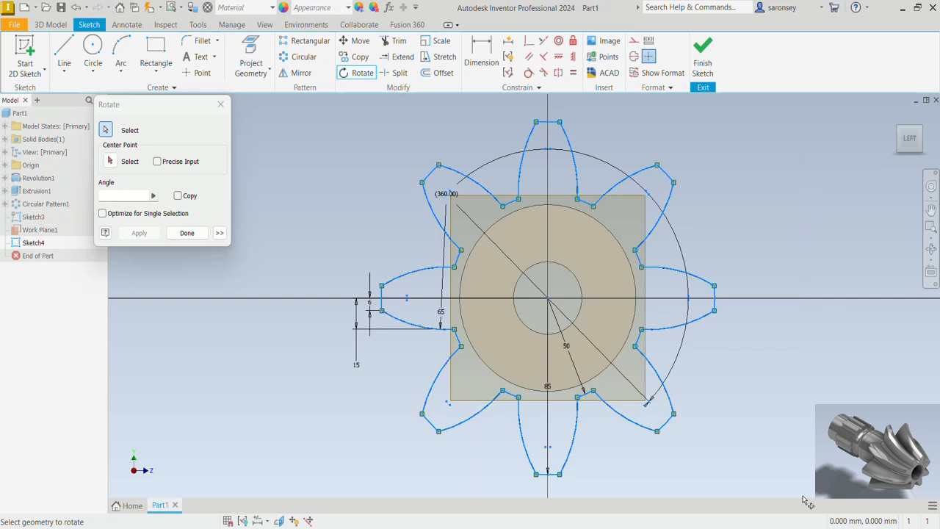
left_click(110, 161)
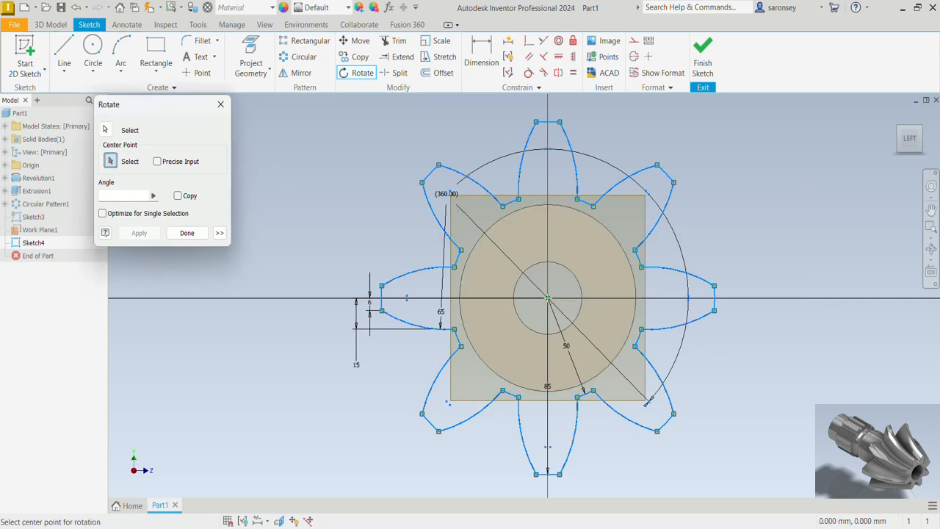
left_click(547, 297)
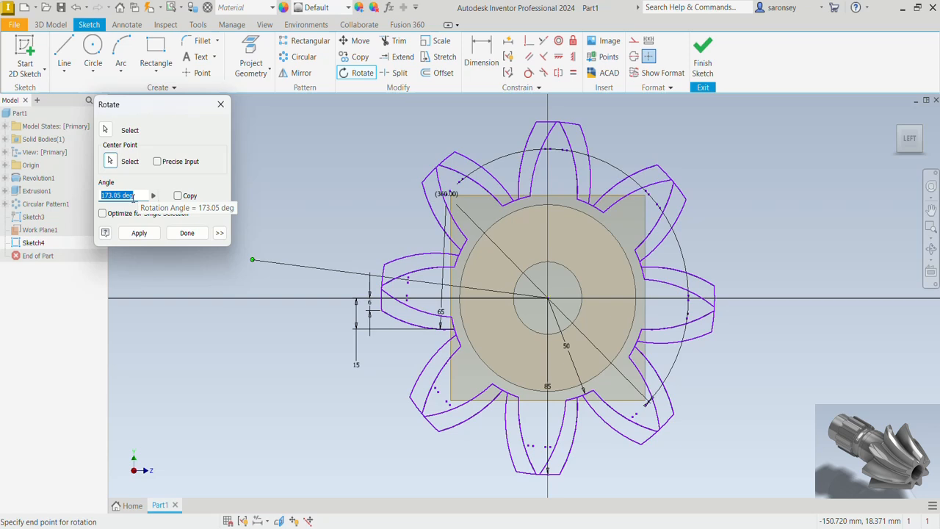
type("15")
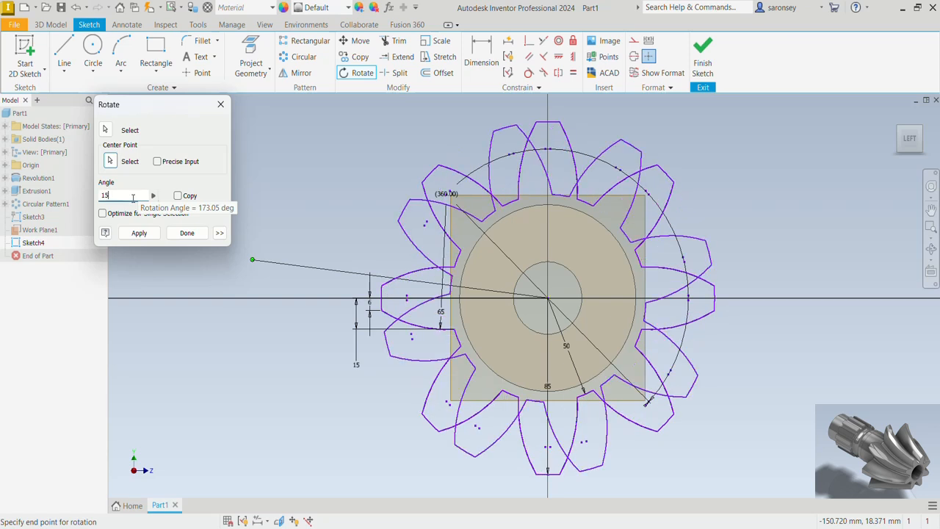
left_click(139, 233)
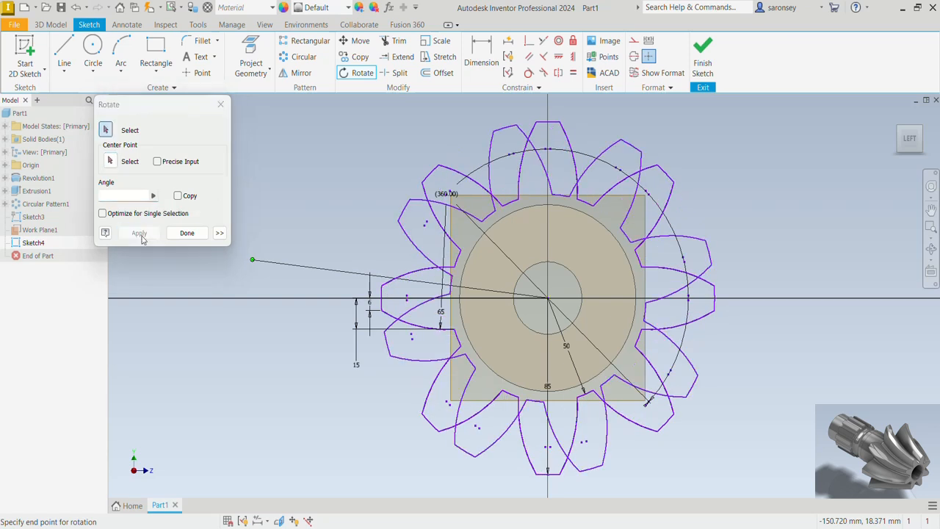
left_click(194, 234)
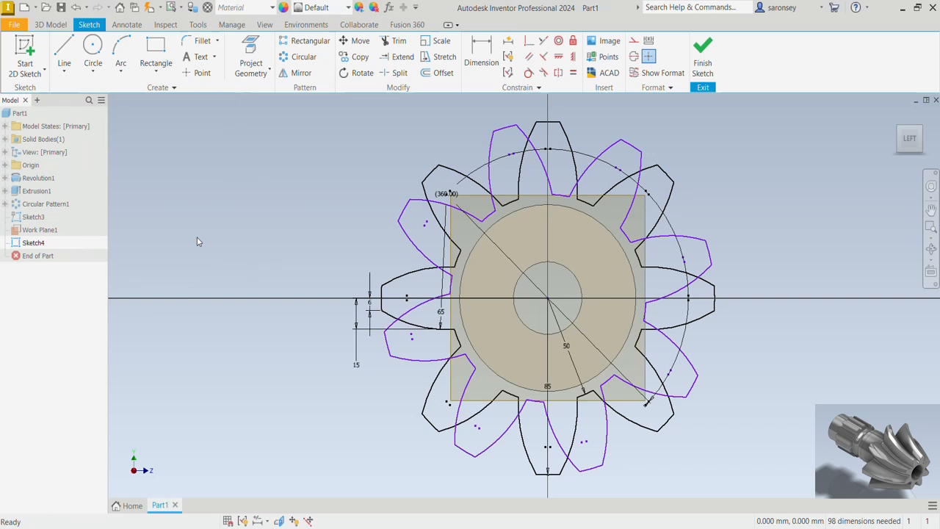
Step: Scale the rotated gear outline by a factor of 0.75, using the gear's center as the base point
left_click(441, 41)
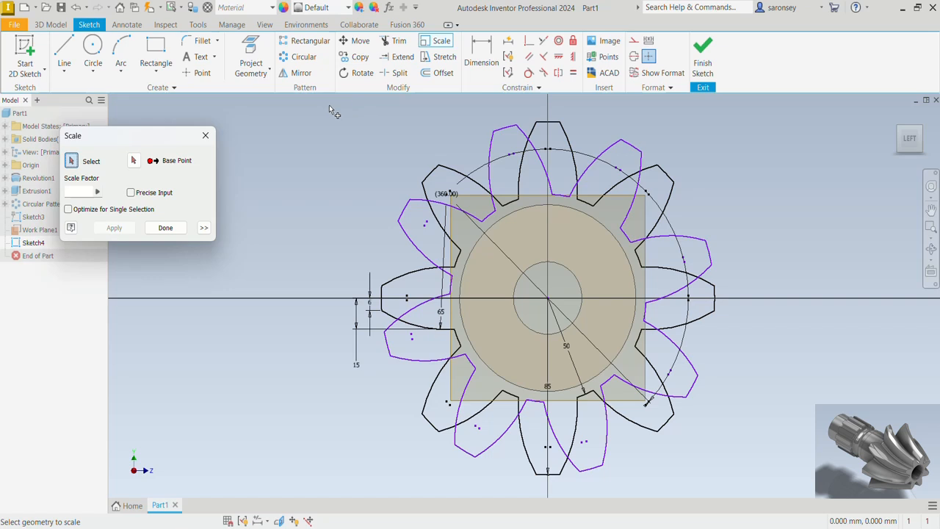
mouse_move(329, 105)
left_mouse_down()
mouse_move(566, 178)
mouse_move(791, 436)
mouse_move(793, 500)
left_mouse_up()
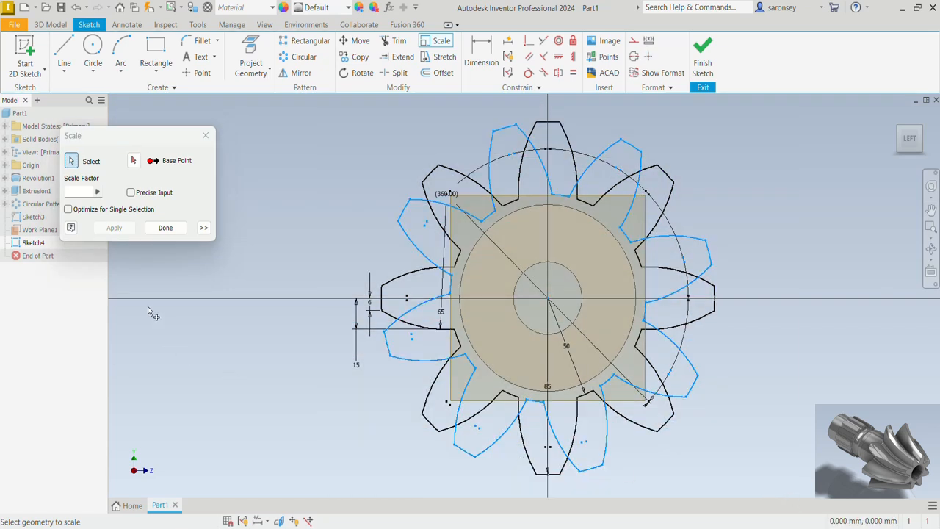
left_click(133, 161)
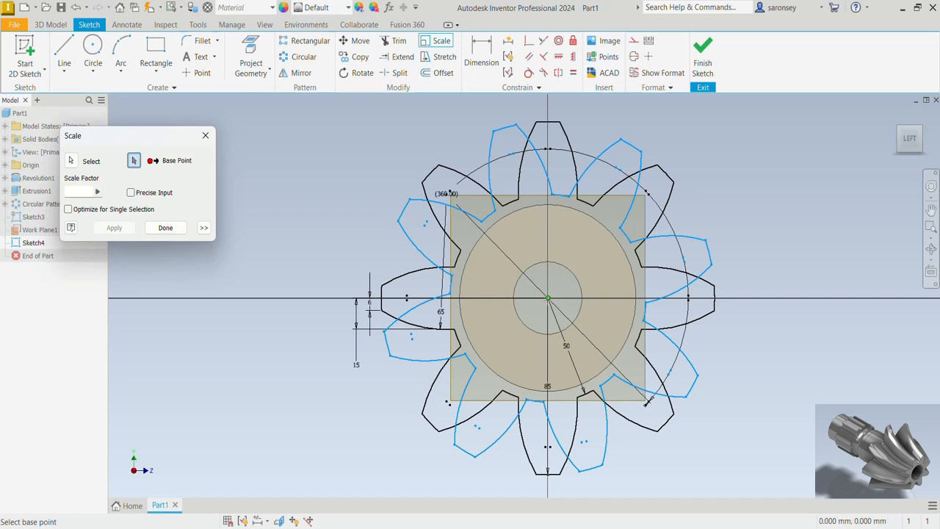
left_click(546, 297)
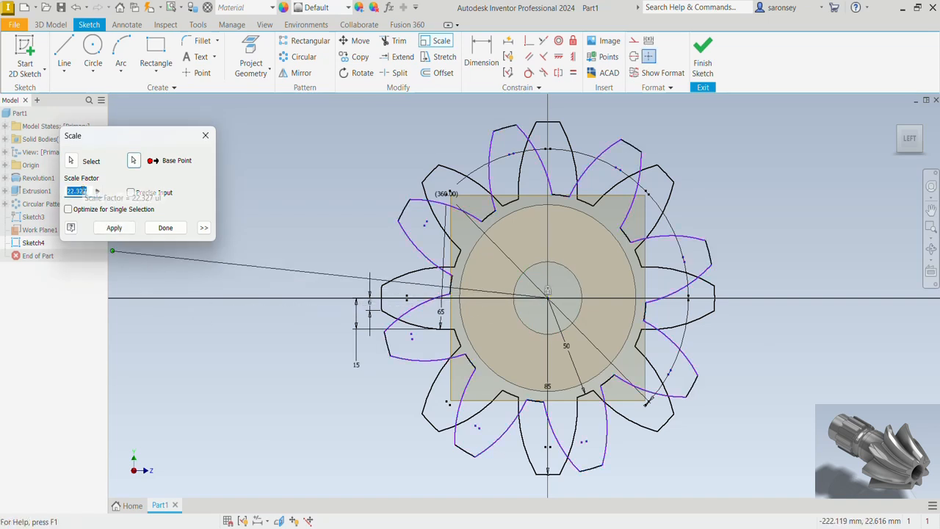
type("0")
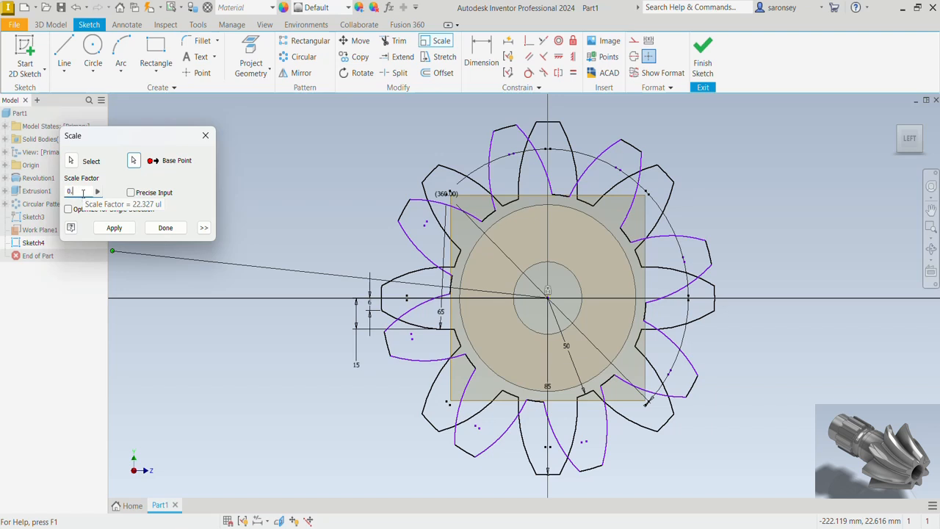
type(".75")
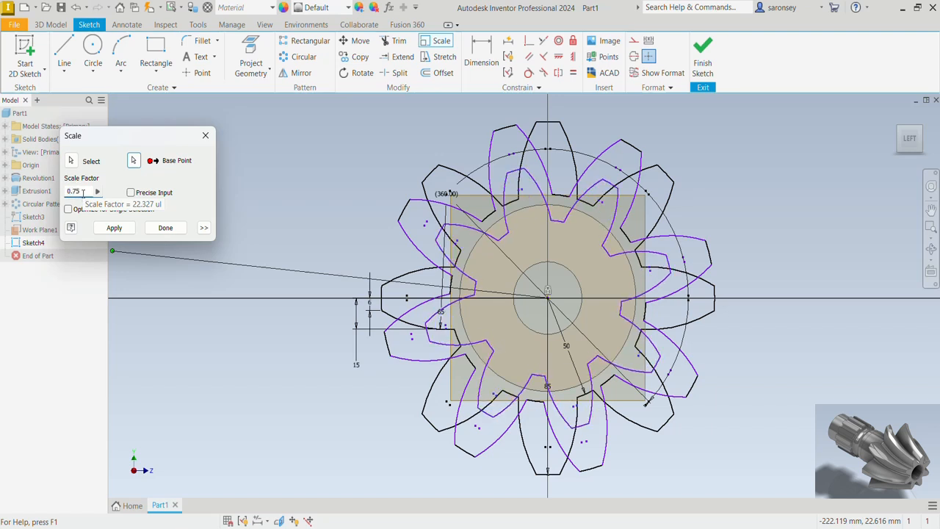
left_click(114, 228)
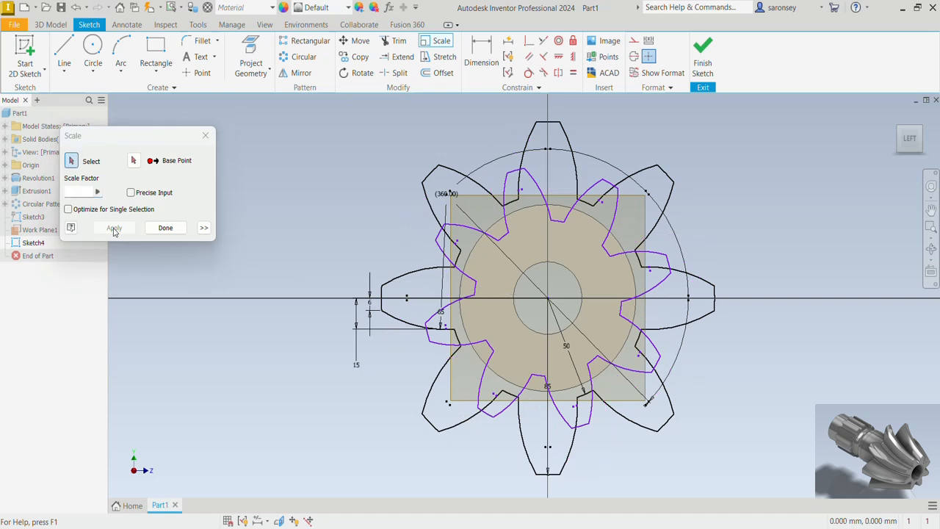
Step: Finish the sketch containing the scaled gear outline and hide its offset work plane
left_click(165, 227)
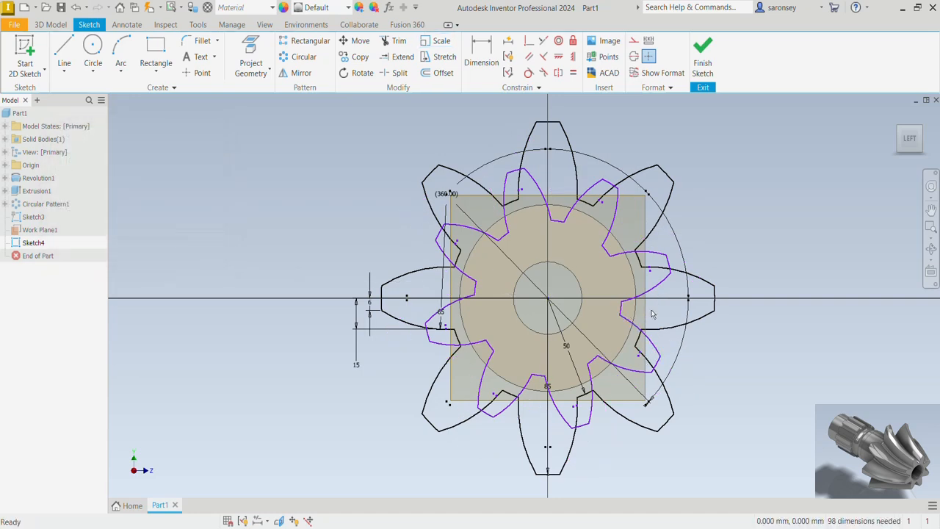
left_click(709, 59)
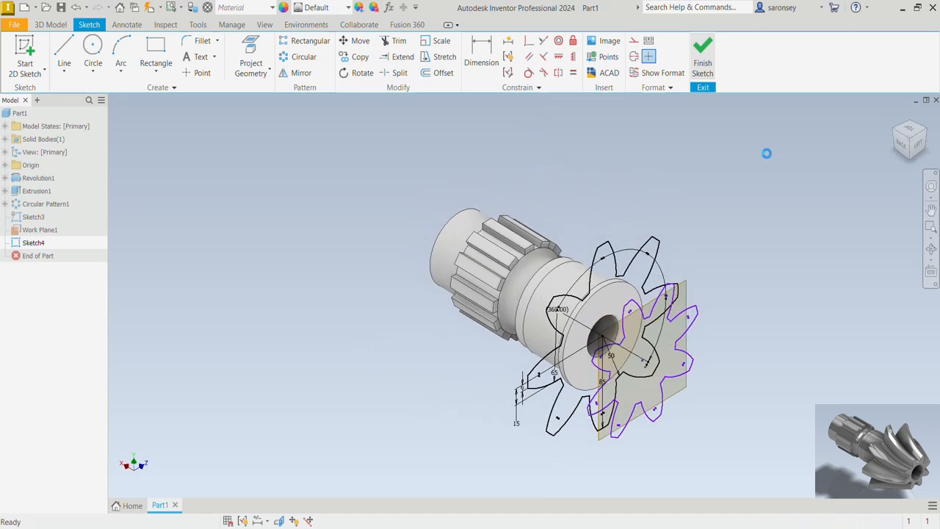
middle_click_drag(648, 324, 593, 300)
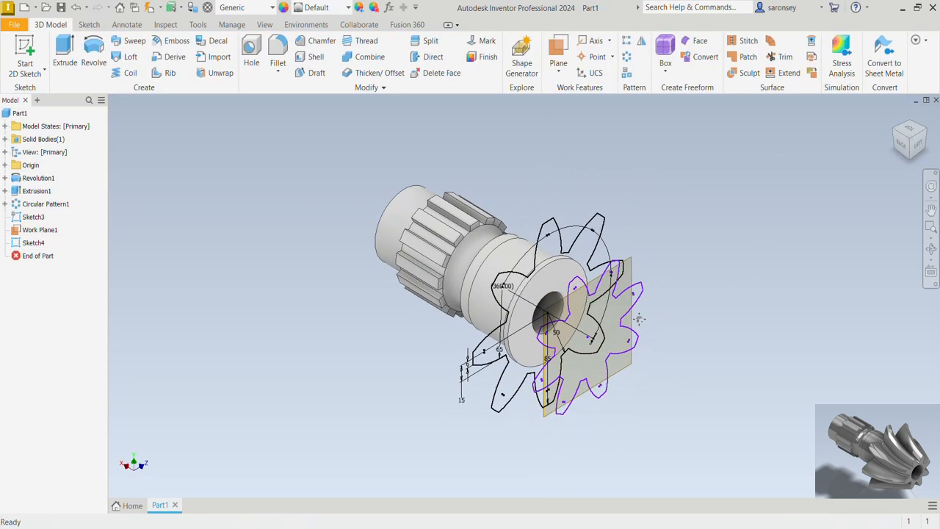
right_click(633, 279)
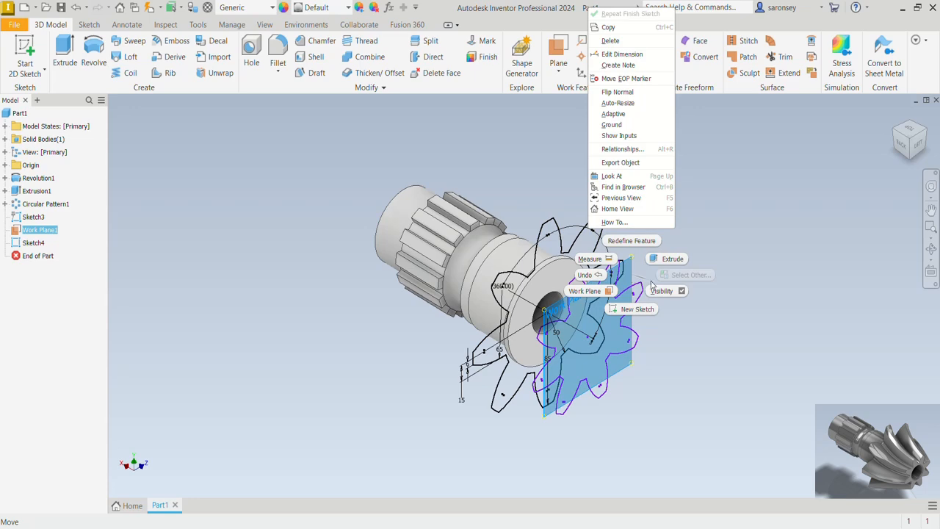
left_click(663, 291)
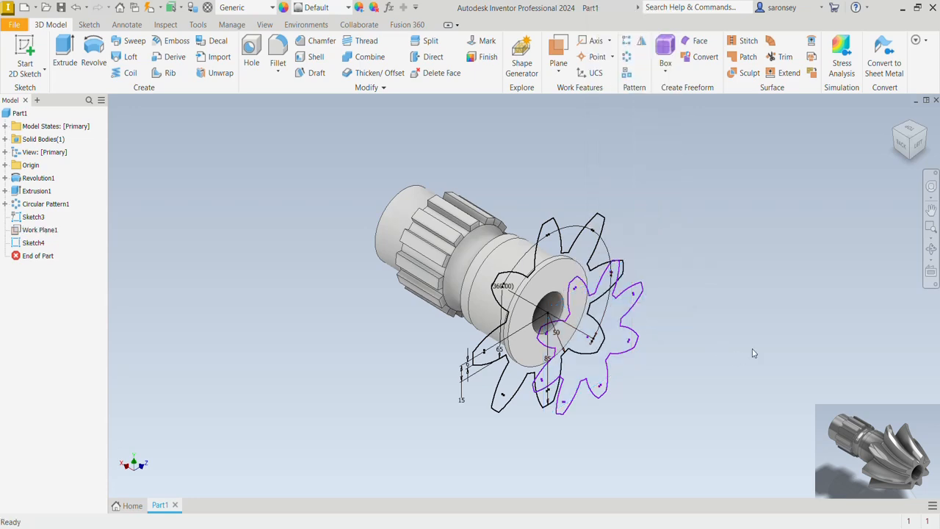
Step: Create a work plane offset 95 mm from the shaft's annular end face around the bore
mouse_move(752, 353)
middle_mouse_down("shift")
mouse_move(646, 330)
mouse_move(583, 360)
mouse_move(581, 384)
mouse_move(619, 362)
mouse_move(709, 365)
middle_mouse_up("shift")
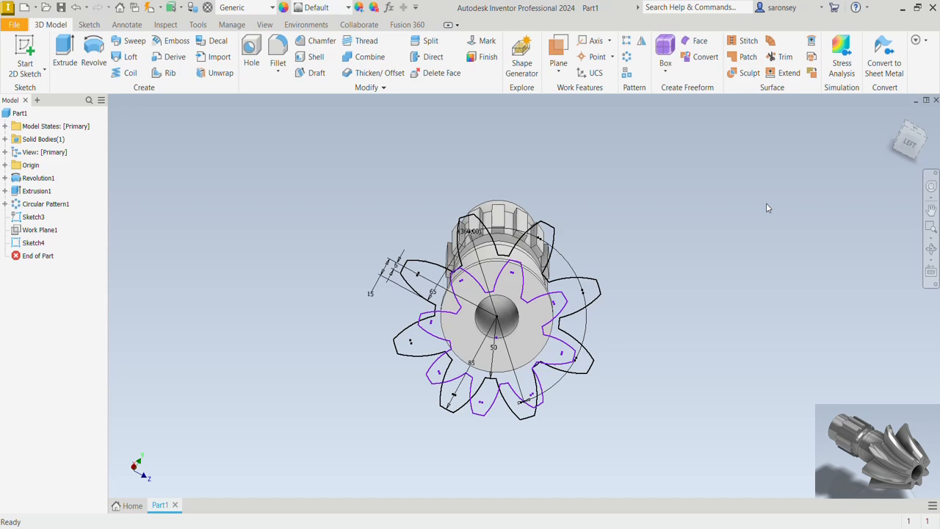
middle_click_drag(765, 206, 667, 193, "shift")
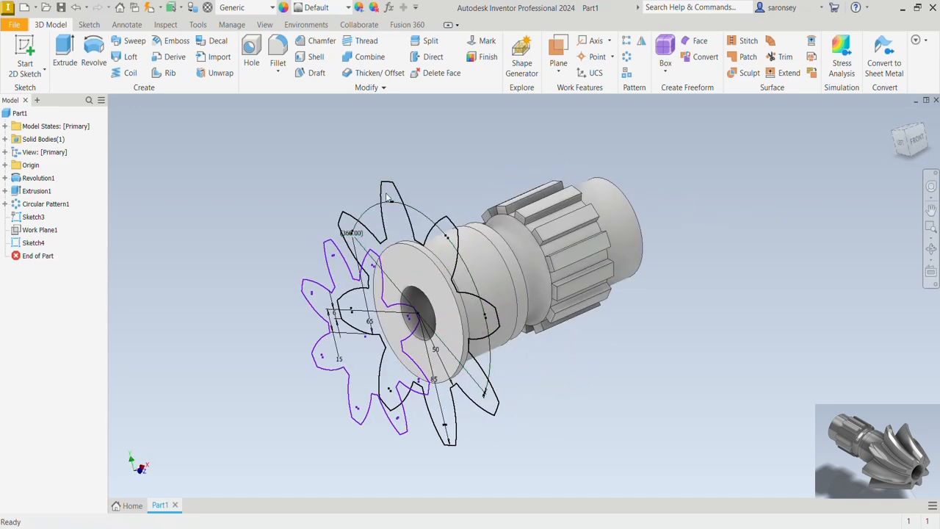
left_click(895, 115)
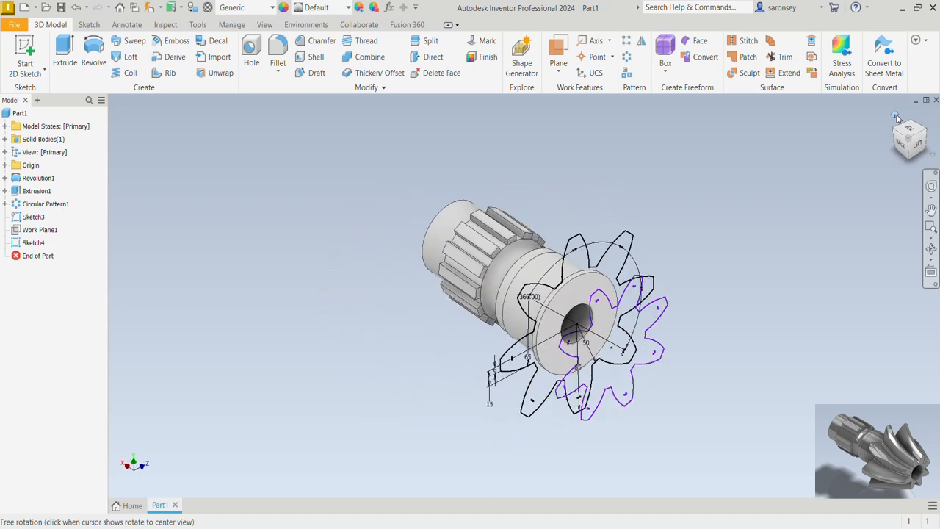
left_click(559, 69)
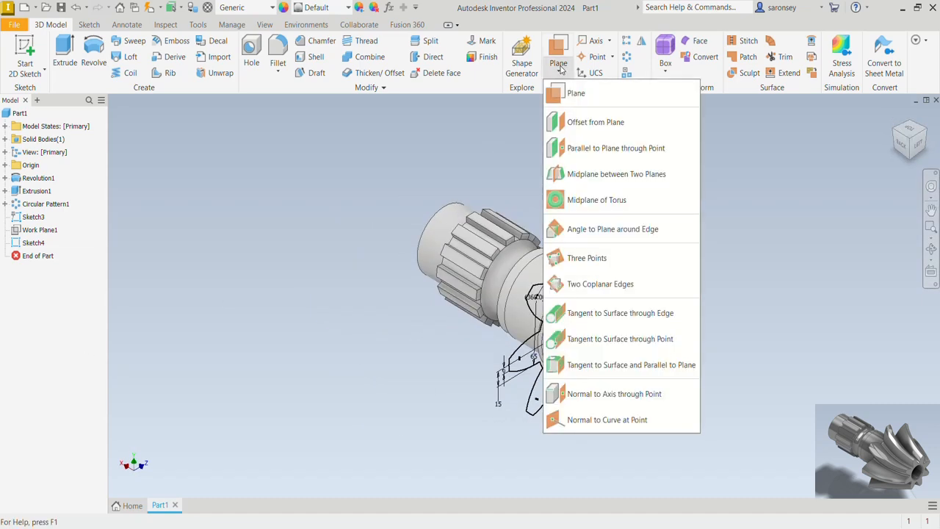
left_click(598, 120)
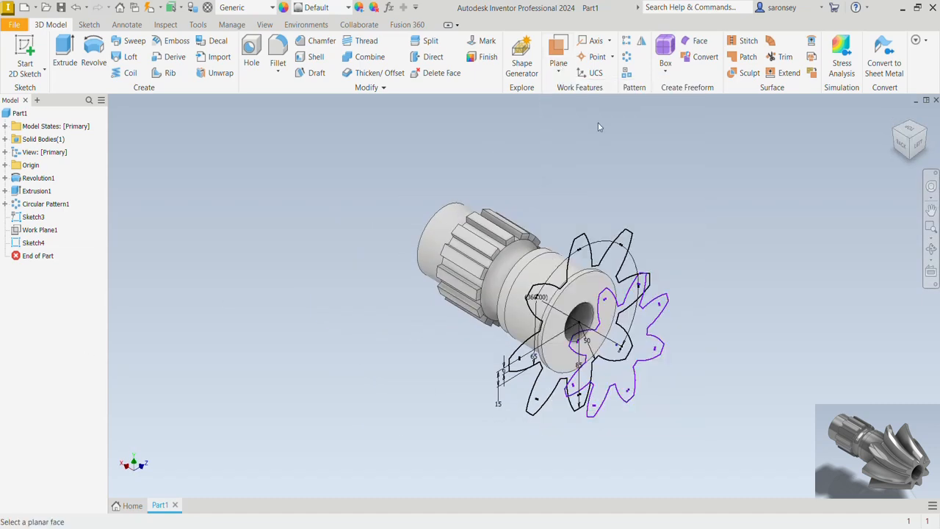
left_click(593, 287)
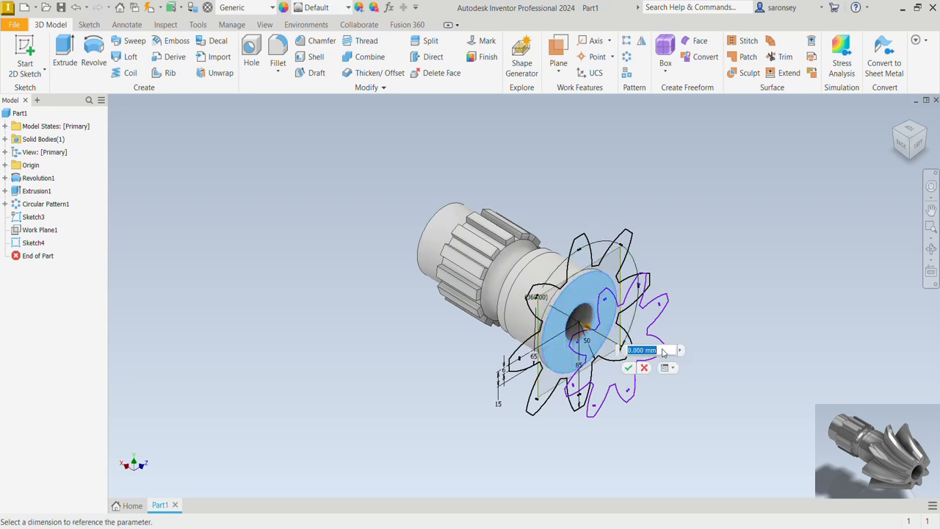
type("95")
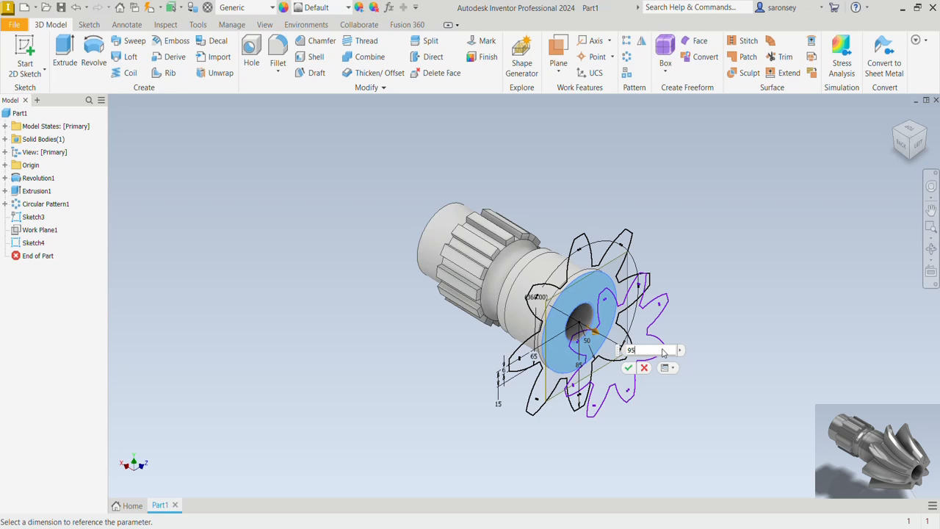
key("Return")
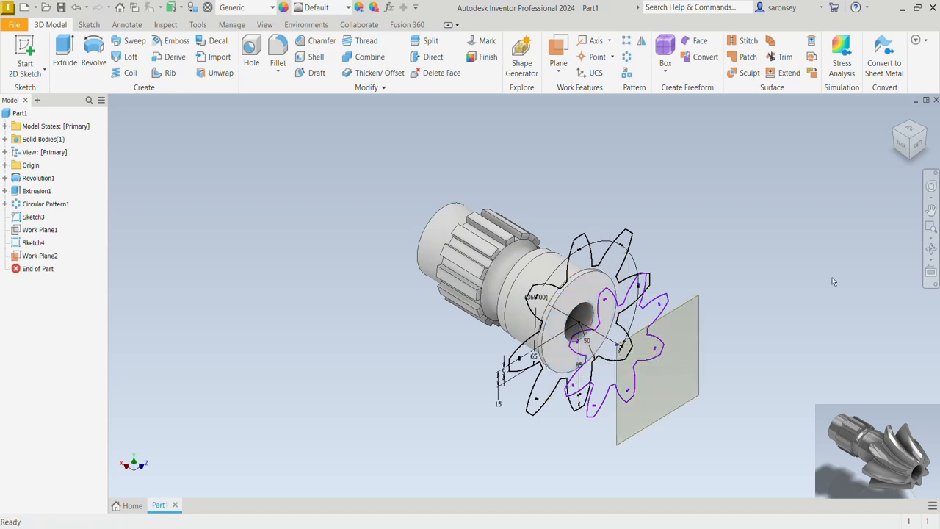
Step: Start a new sketch on the 95 mm offset plane and hide Sketch4 with the scaled-down gear outline
left_click(699, 327)
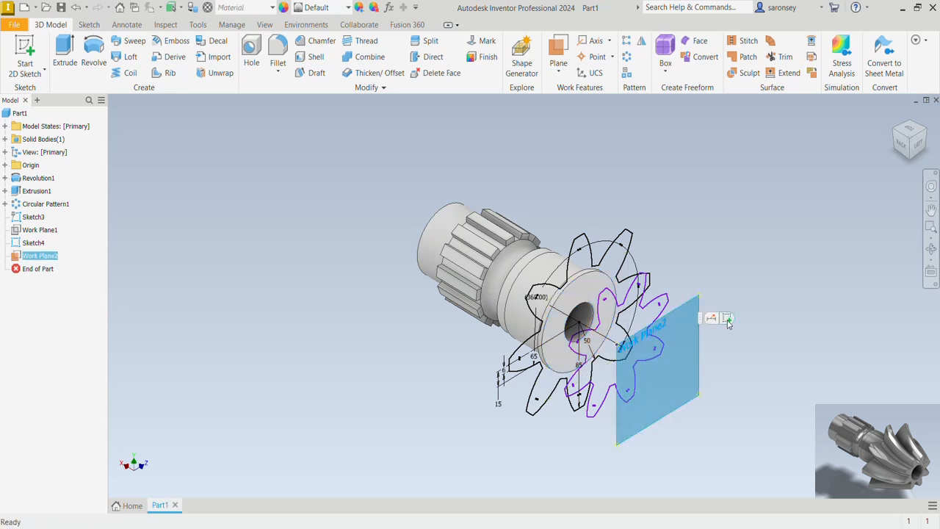
left_click(727, 318)
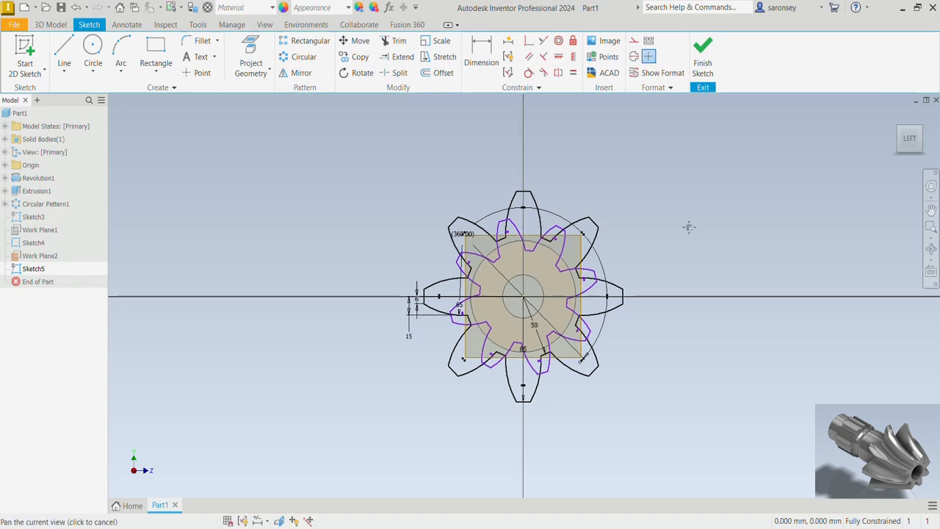
left_click_drag(688, 227, 671, 245)
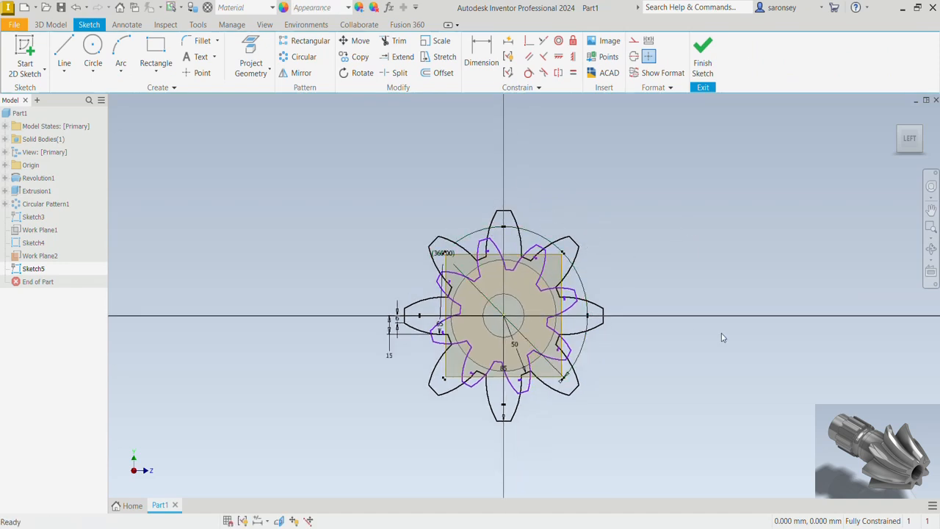
left_click(33, 243)
right_click(35, 243)
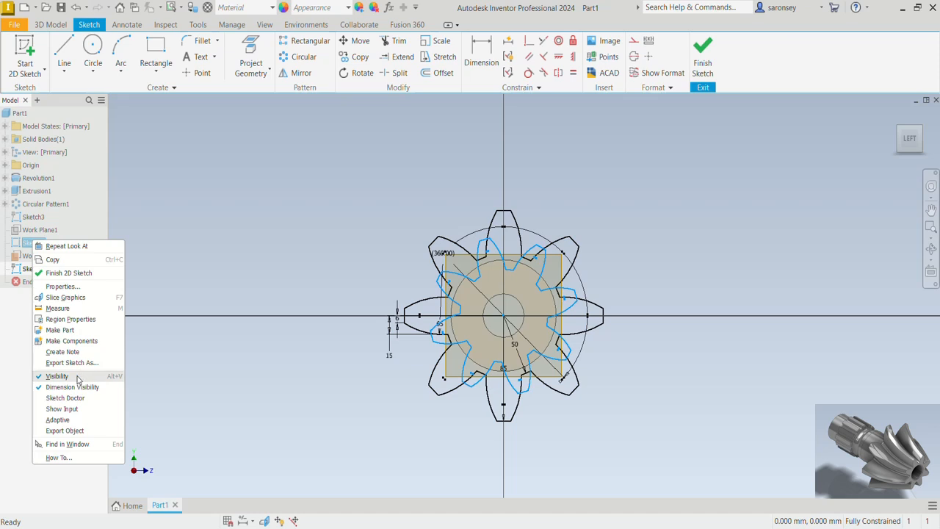
left_click(59, 375)
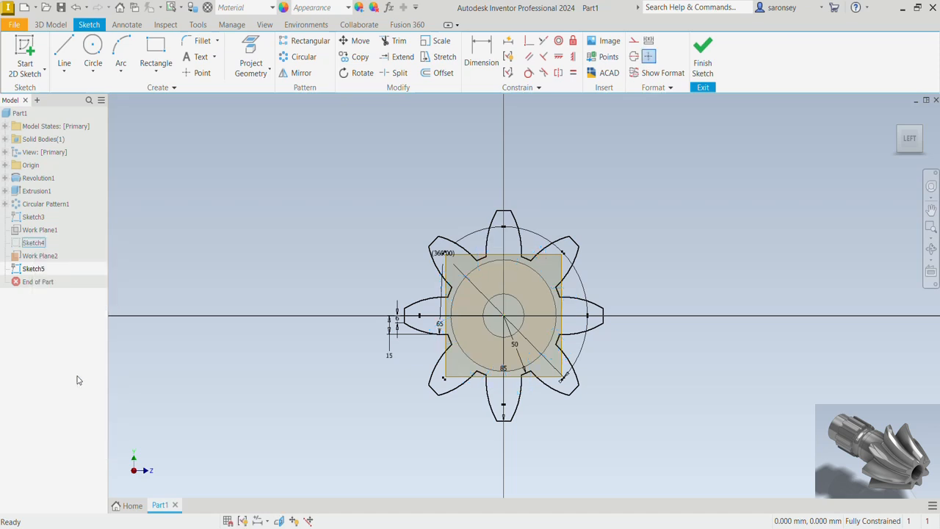
Step: Project all flank, tip and root segments of the original eight-tooth gear outline into the new sketch
left_click(250, 49)
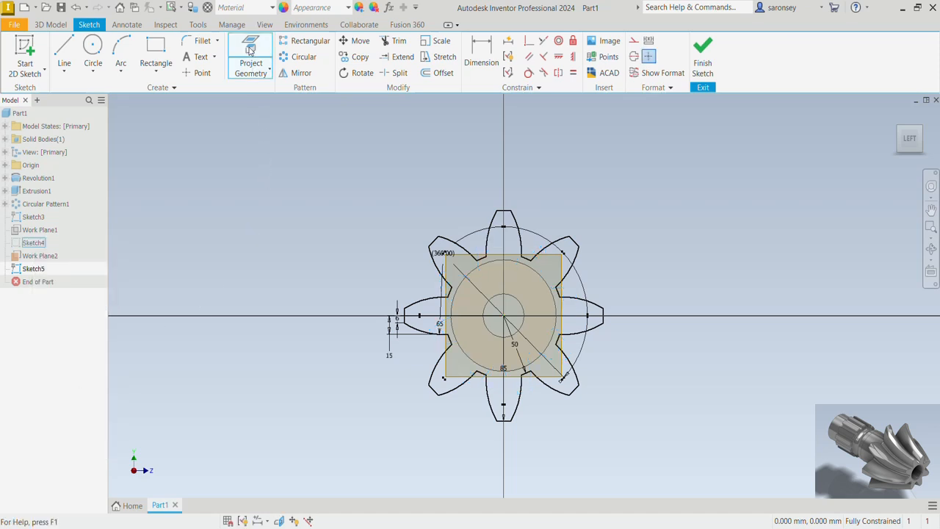
scroll(455, 247, "up", 3)
left_click(456, 245)
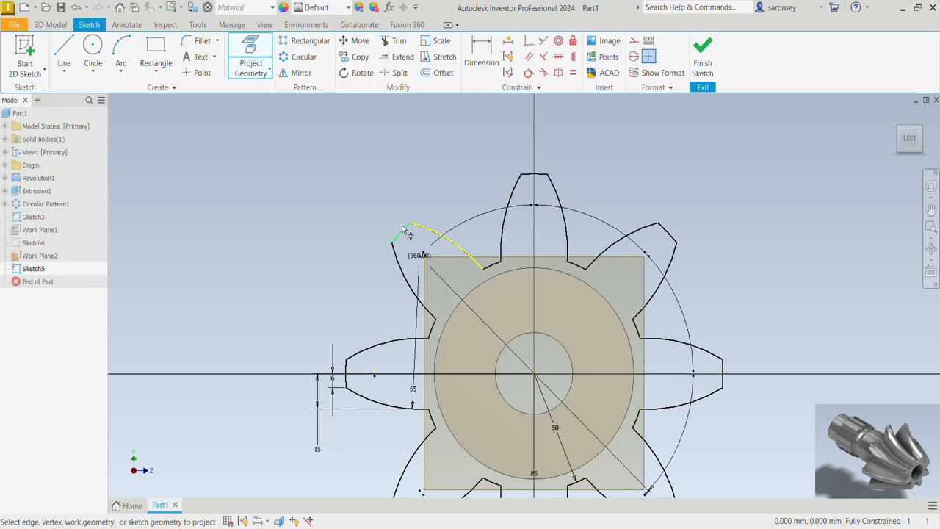
left_click(402, 230)
left_click(406, 275)
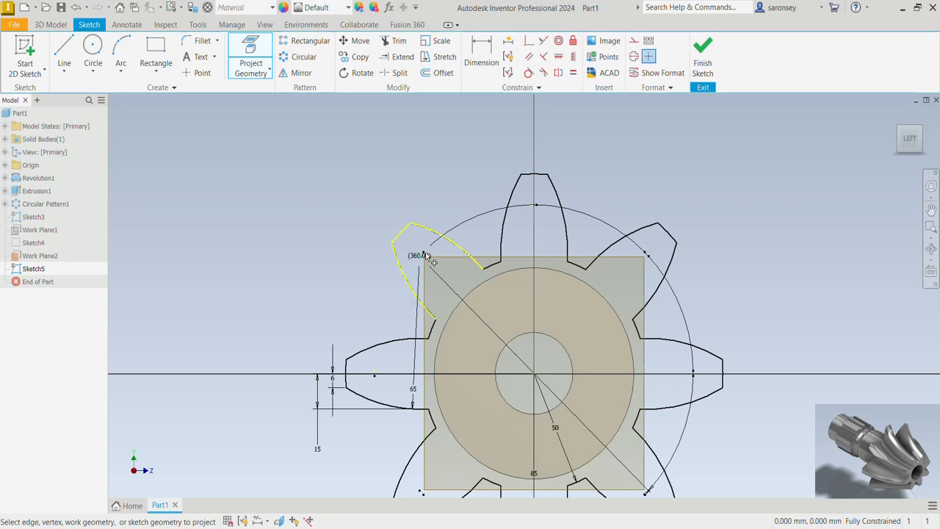
left_click(500, 242)
left_click(489, 266)
left_click(535, 177)
left_click(563, 205)
left_click(580, 267)
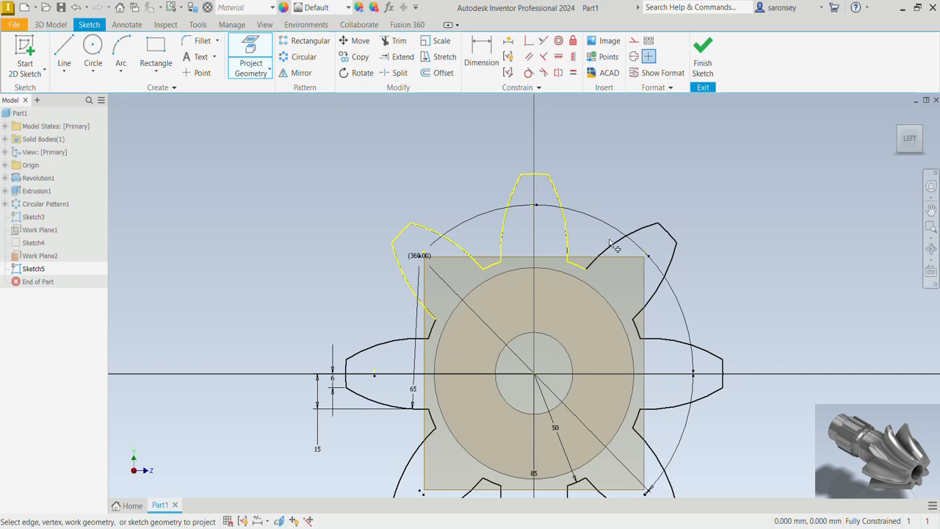
left_click(618, 246)
left_click(673, 236)
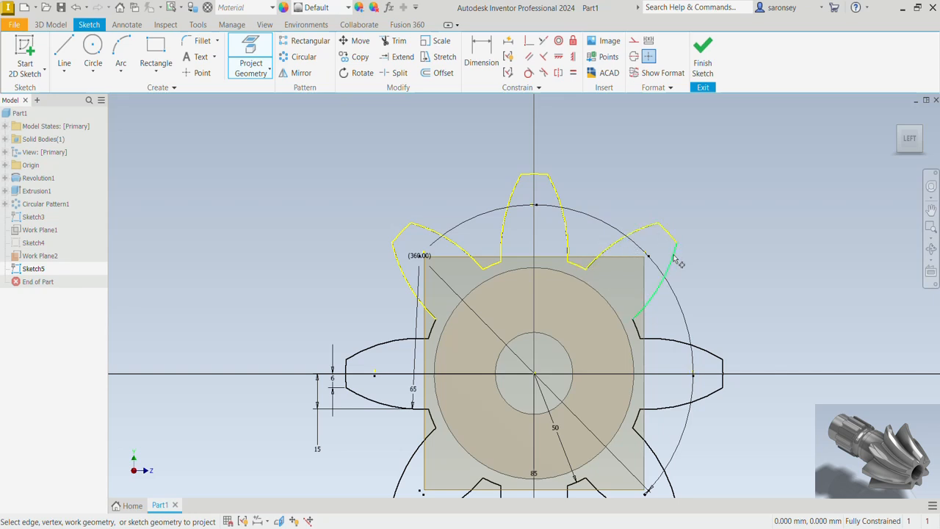
left_click(668, 263)
left_click(636, 329)
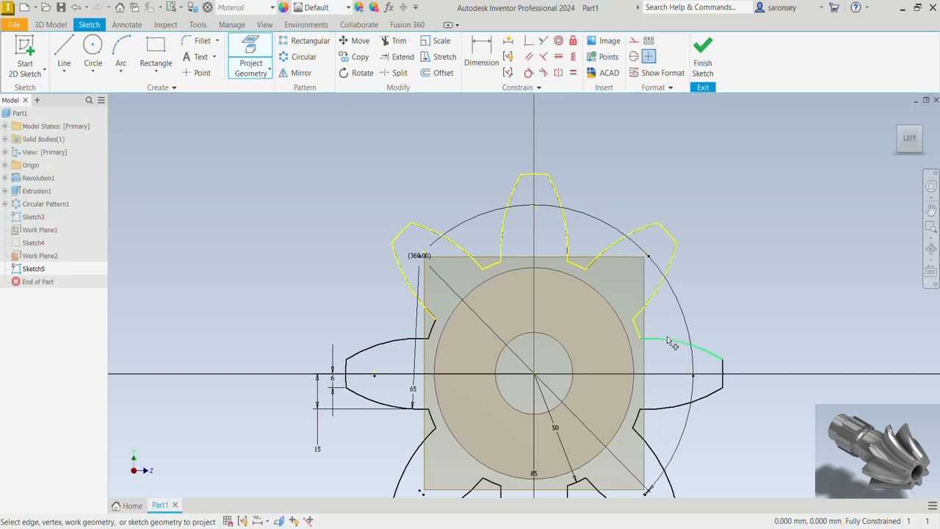
left_click(671, 344)
left_click(703, 399)
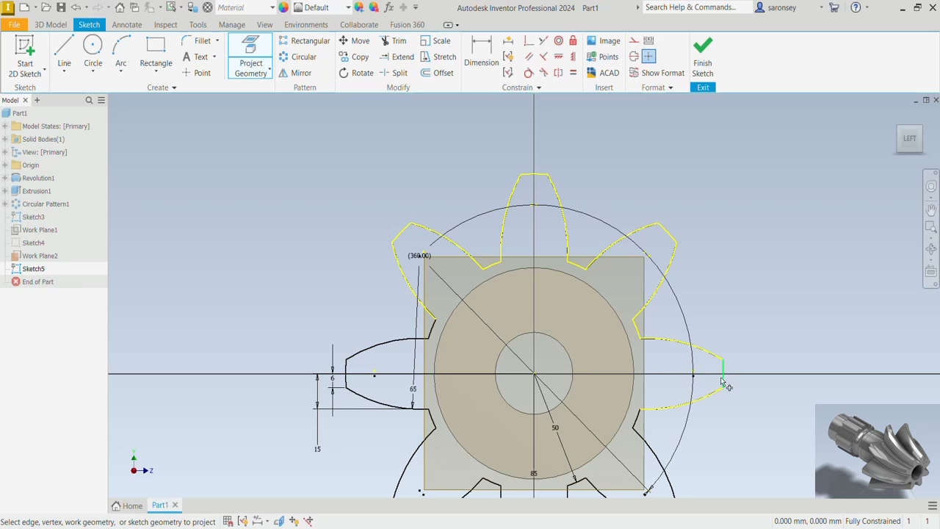
left_click(722, 380)
left_click(635, 416)
left_click(646, 440)
middle_click_drag(646, 440, 631, 325)
left_click(644, 408)
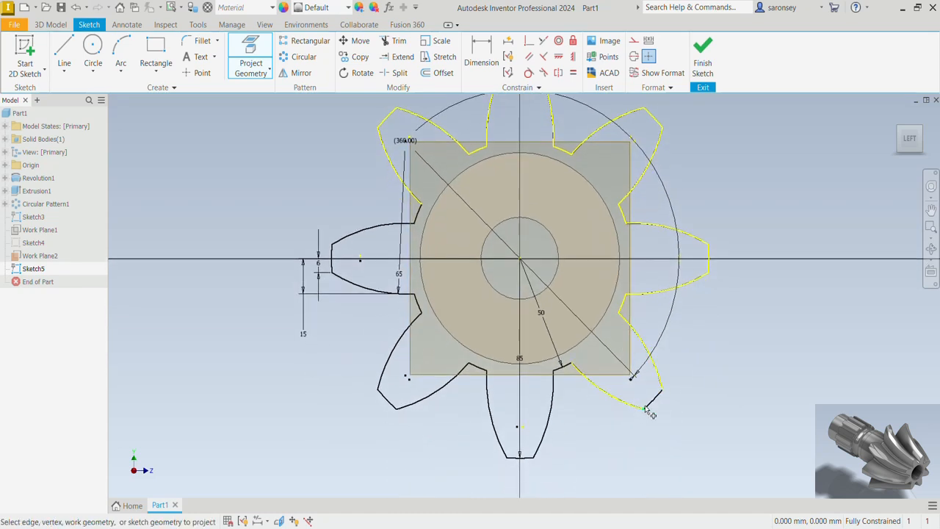
left_click(649, 402)
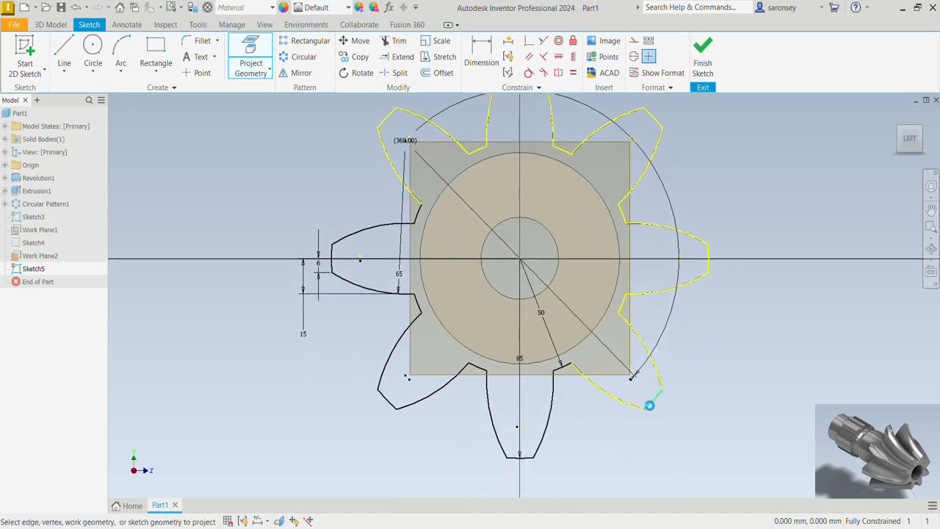
left_click(554, 396)
left_click(527, 457)
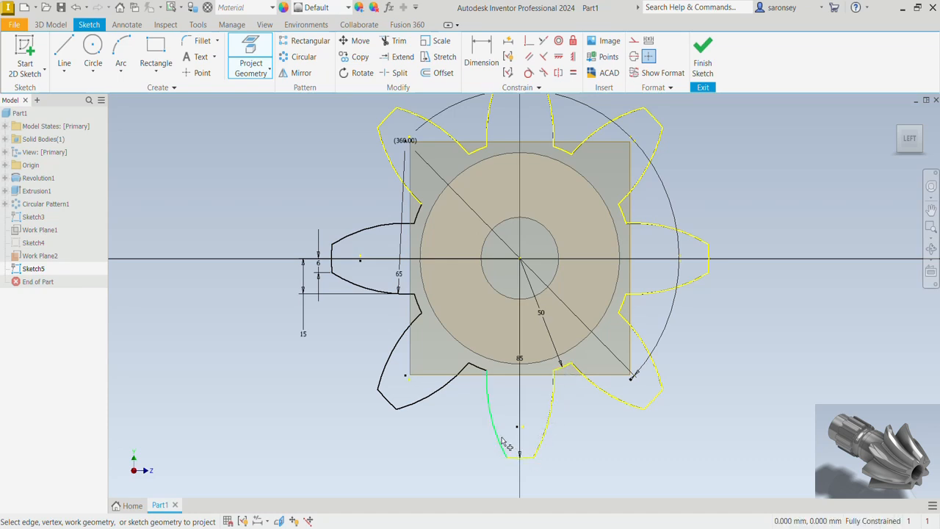
left_click(486, 380)
left_click(441, 382)
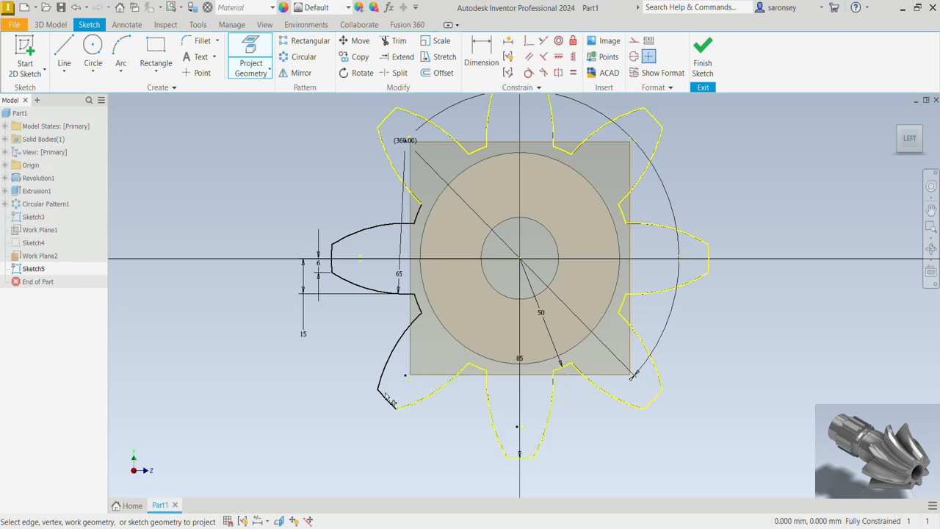
left_click(383, 398)
left_click(405, 328)
left_click(416, 301)
left_click(388, 291)
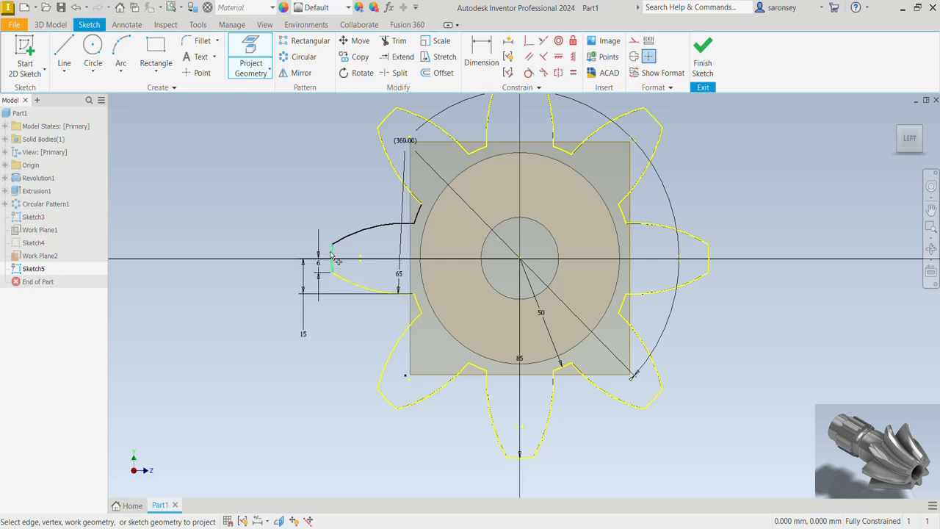
left_click(332, 259)
left_click(363, 234)
left_click(416, 213)
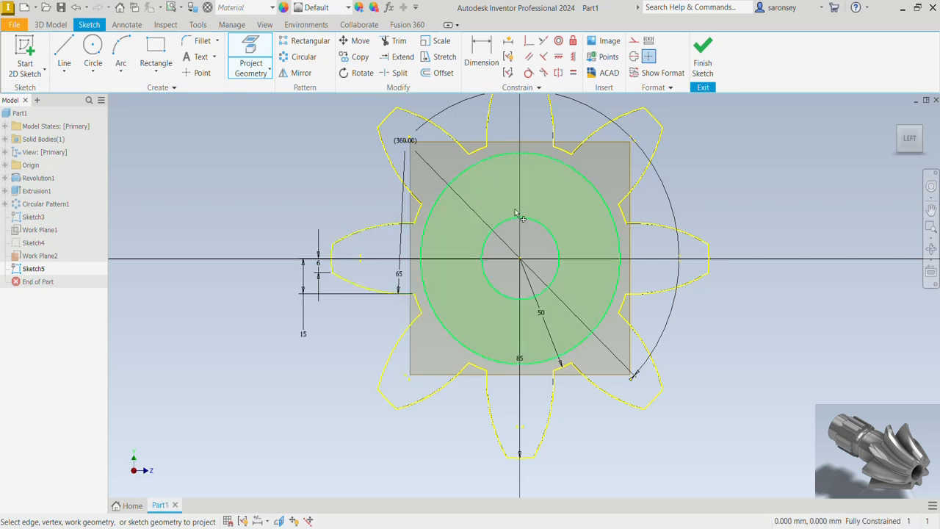
scroll(550, 205, "down", 3)
middle_click_drag(550, 205, 514, 285)
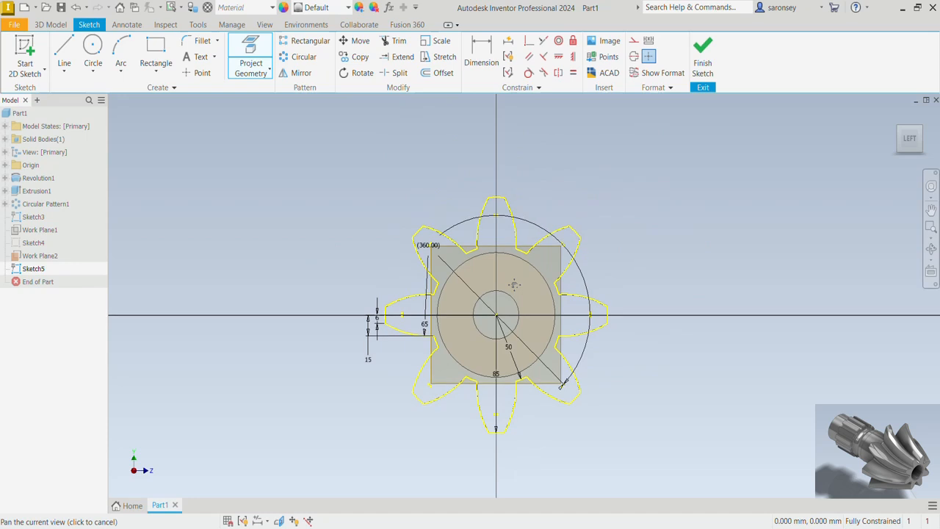
right_click(293, 192)
left_click(331, 195)
Step: Delete the constraints on the whole newly projected gear outline to free it from the original profile
left_click_drag(314, 121, 677, 462)
right_click(600, 255)
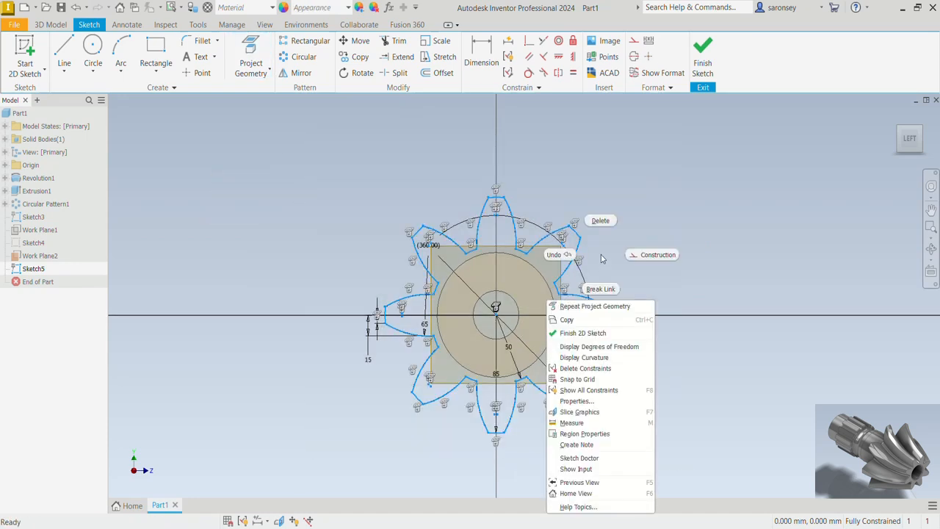
left_click(607, 368)
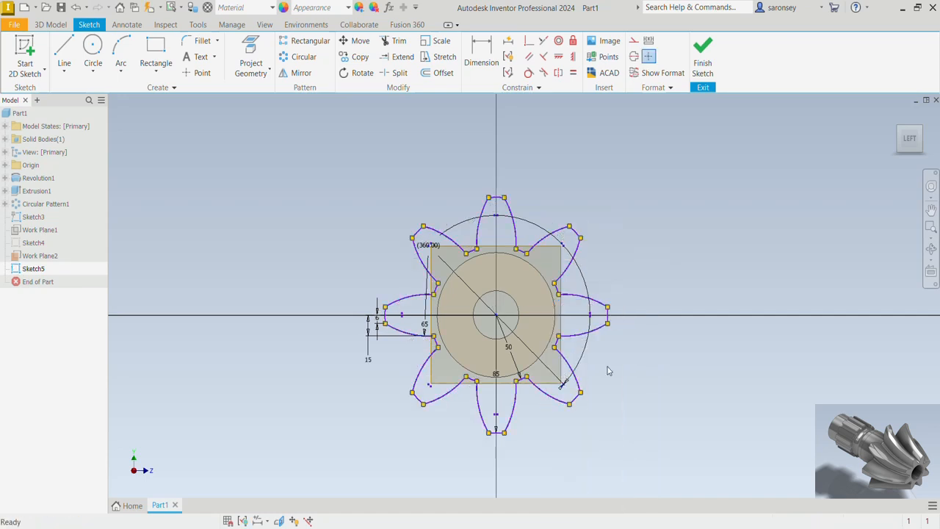
Step: Rotate the whole projected gear outline by -30 degrees about the shaft's centre point
left_click(344, 74)
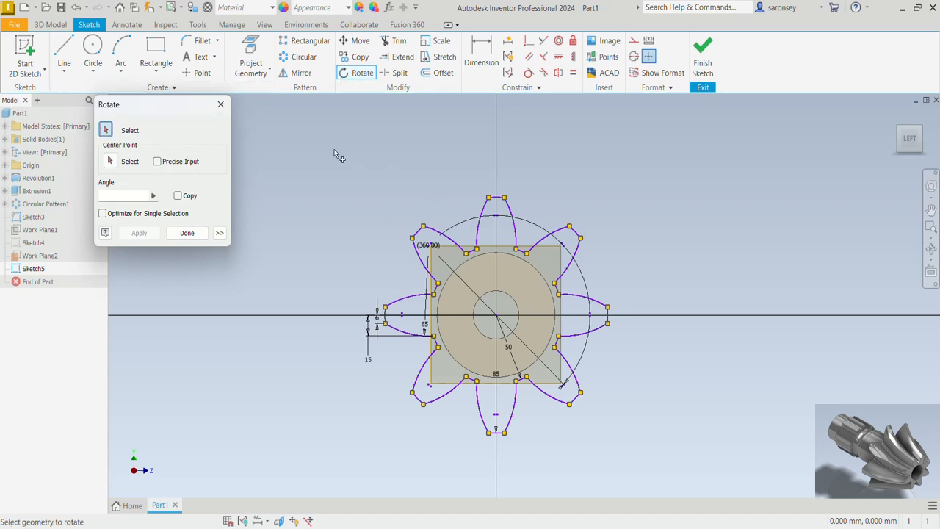
mouse_move(334, 151)
left_mouse_down()
mouse_move(532, 398)
mouse_move(638, 470)
left_mouse_up()
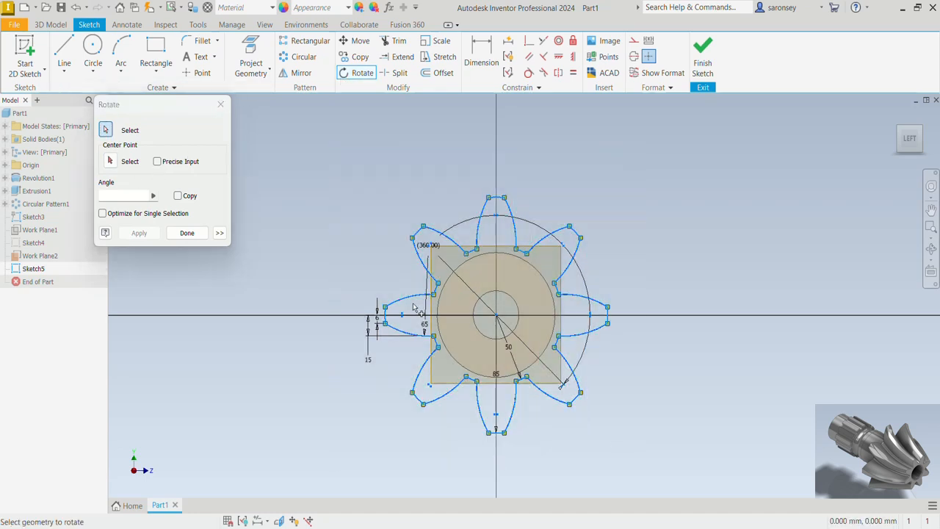
left_click(110, 161)
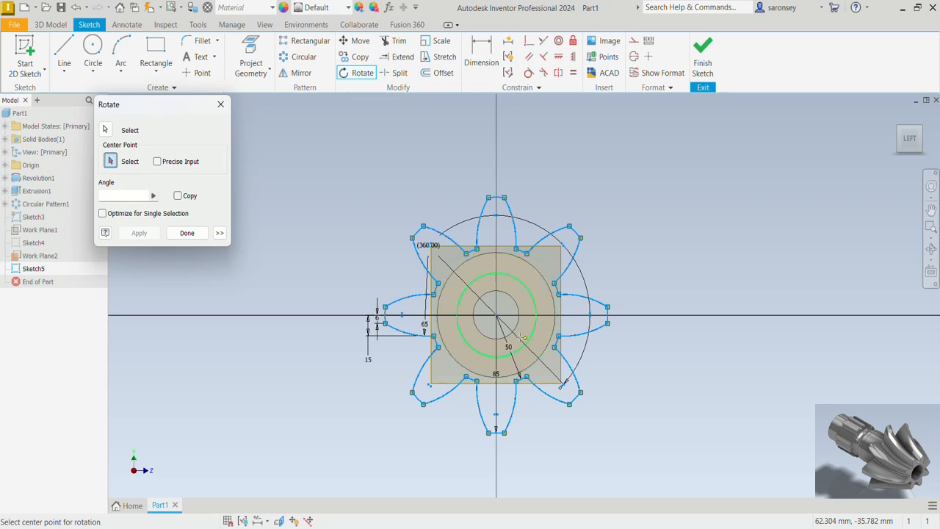
left_click(496, 315)
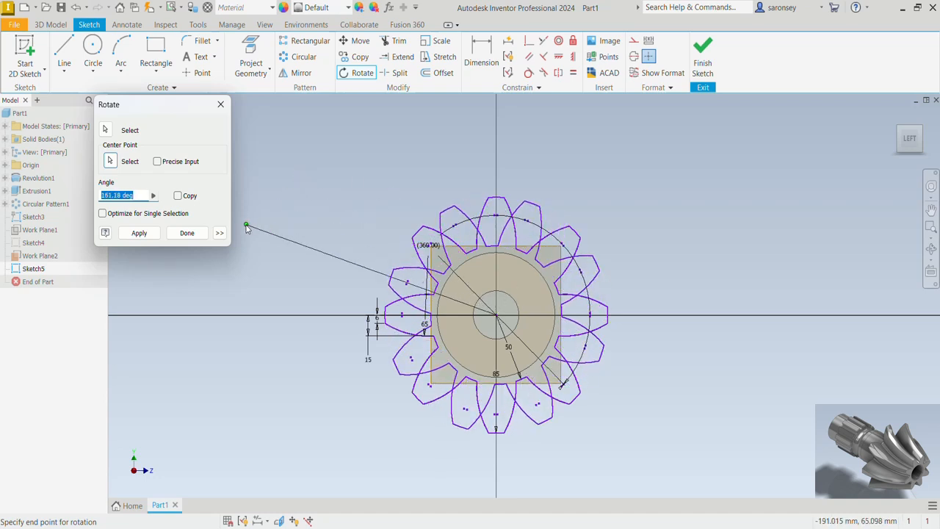
type("-30")
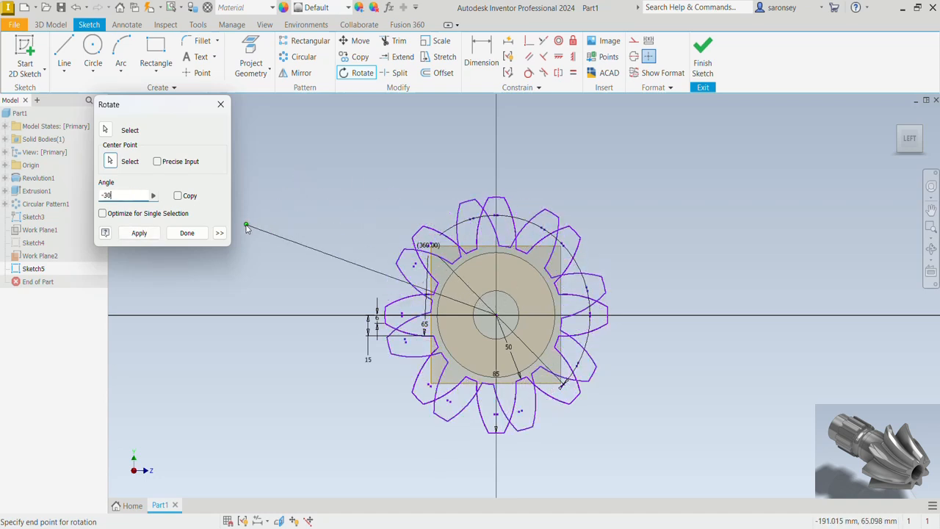
left_click(139, 232)
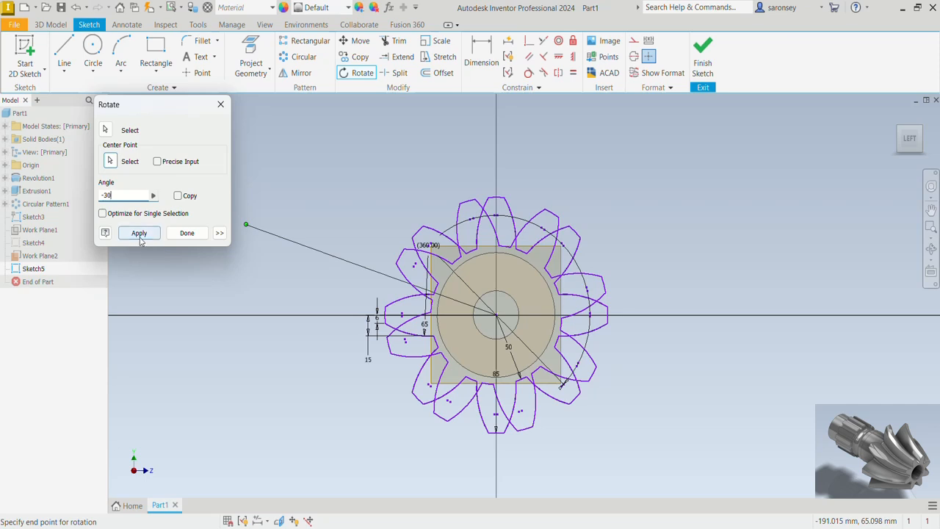
left_click(182, 233)
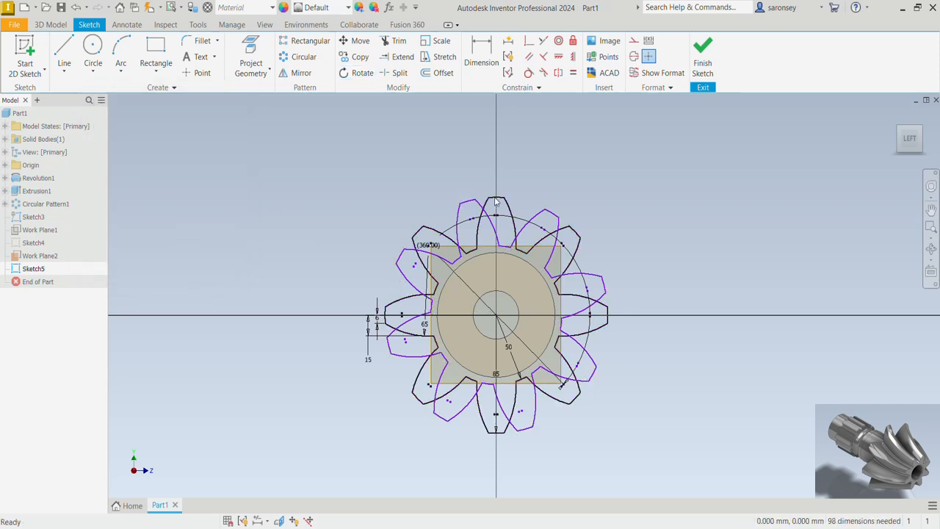
Step: Scale the rotated gear outline by a factor of 0.5 about the shaft's centre point and finish the sketch
left_click(437, 41)
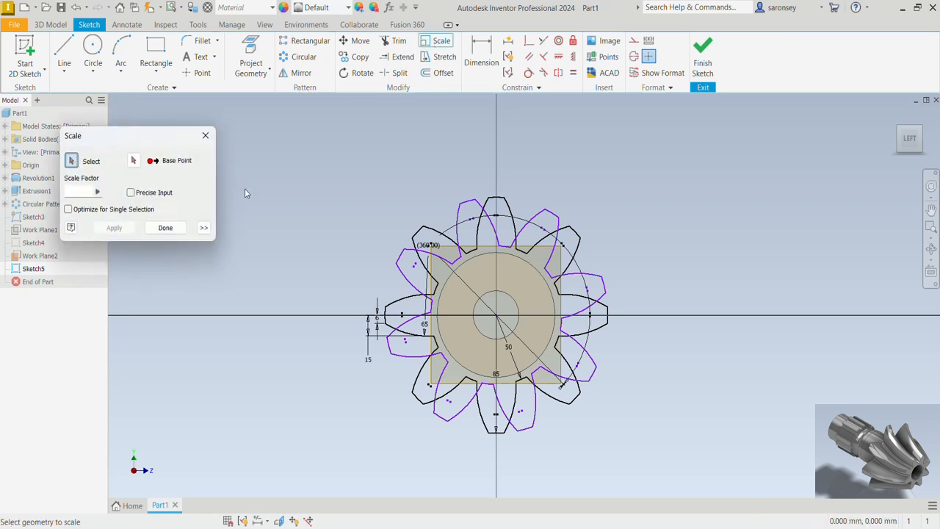
left_click_drag(334, 141, 675, 467)
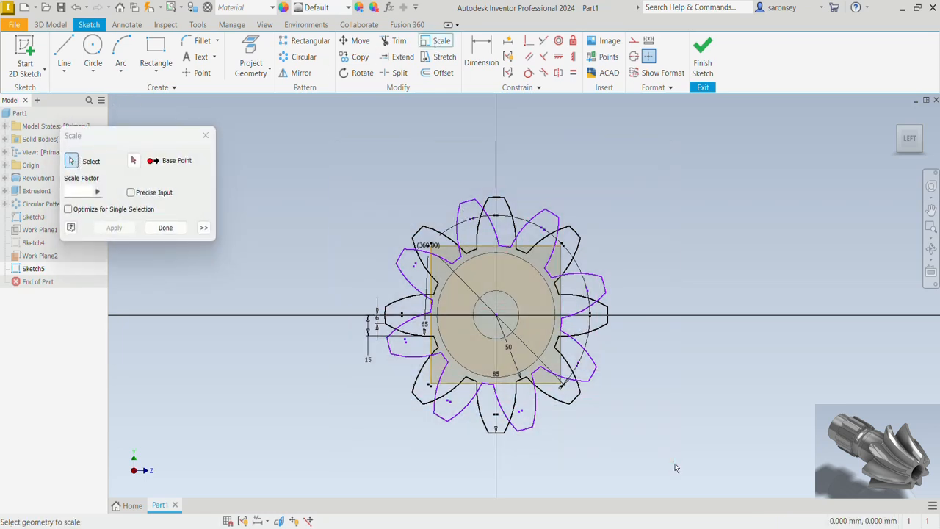
left_click(133, 160)
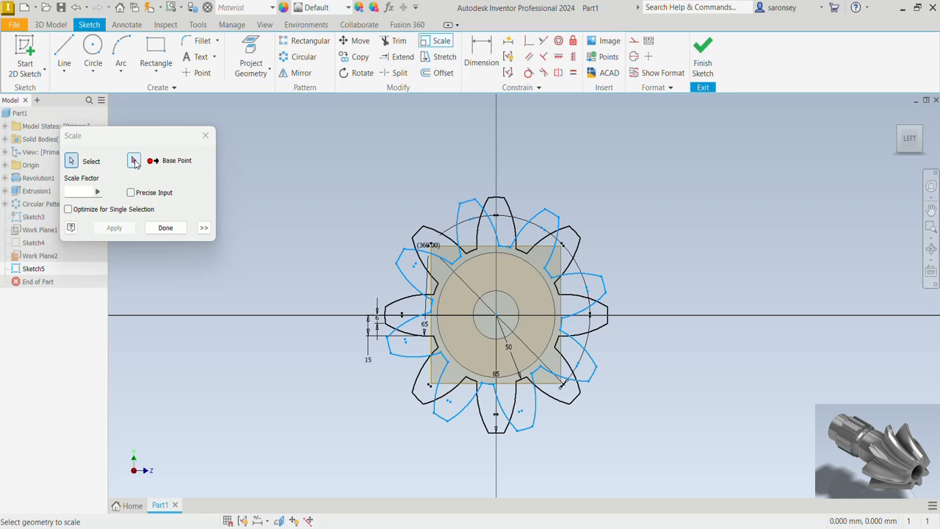
left_click(497, 315)
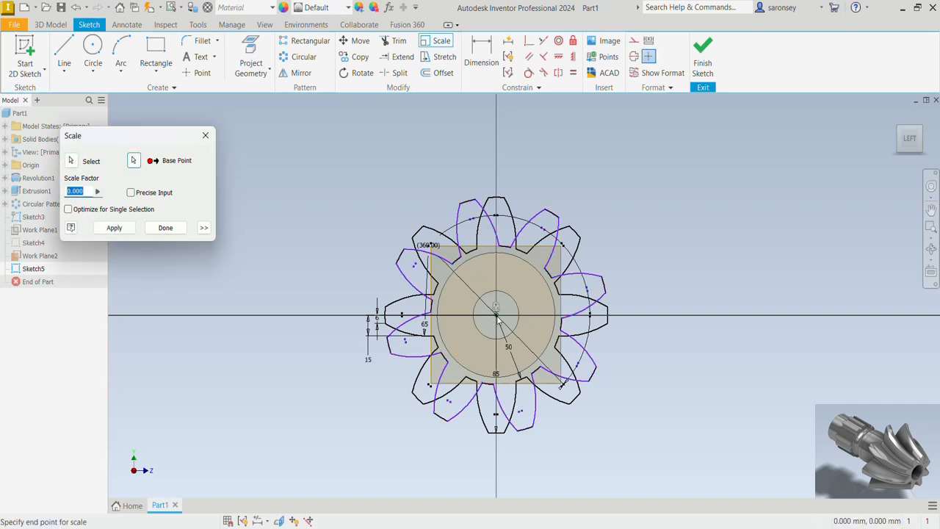
type("0")
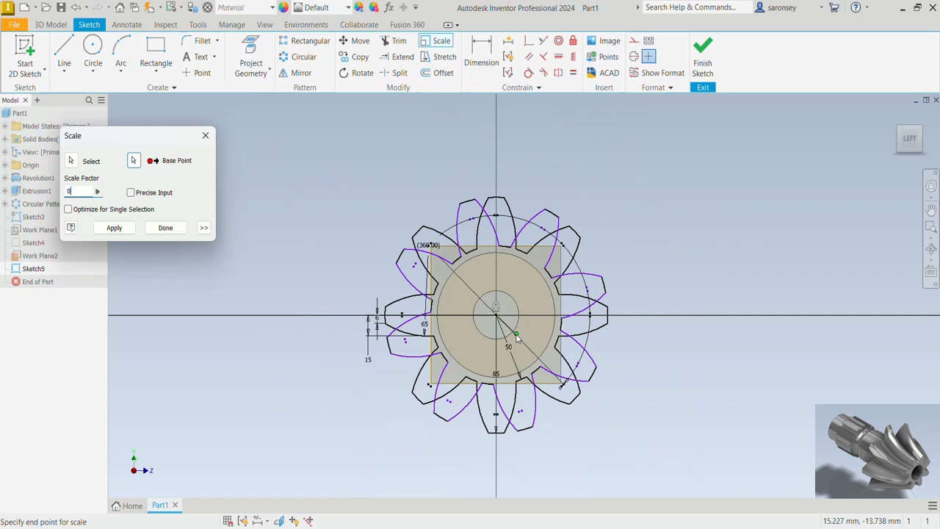
type(".5")
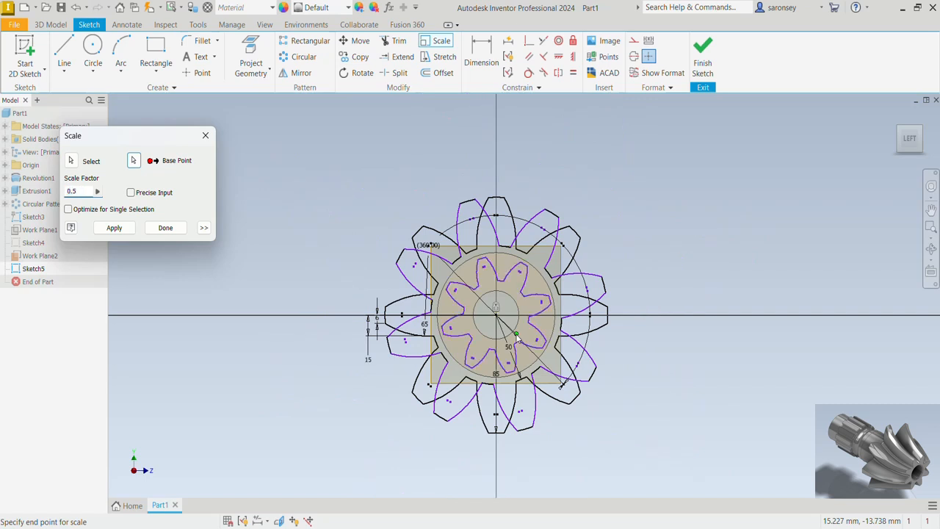
left_click(114, 227)
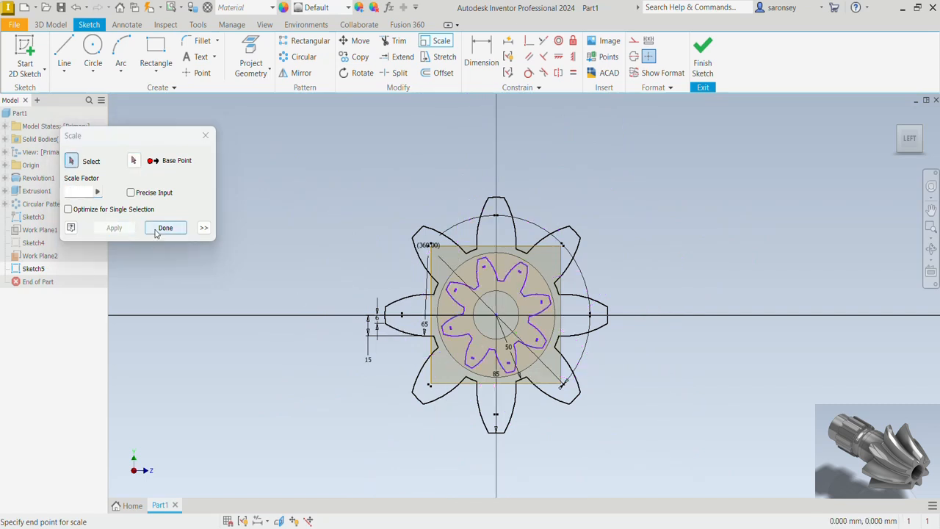
left_click(165, 227)
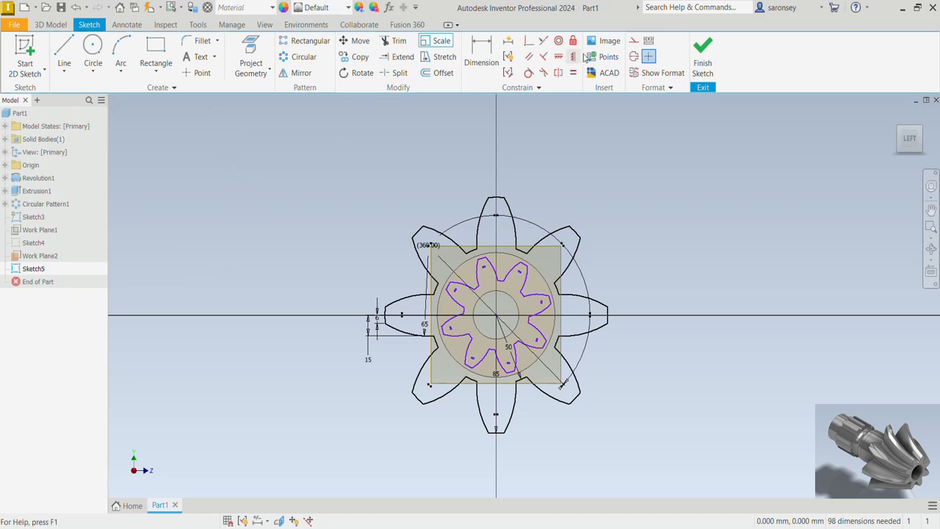
left_click(702, 53)
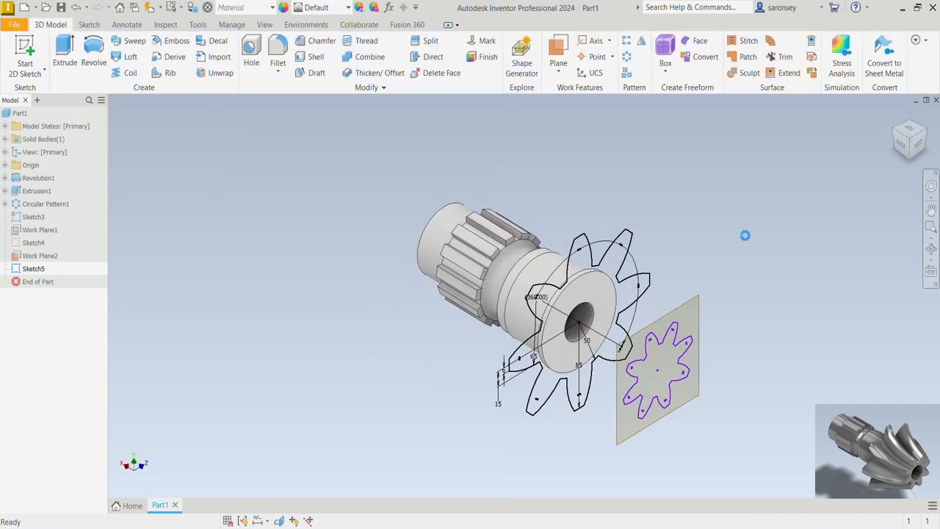
Step: Hide the 95 mm offset work plane and show Sketch4 with the middle gear outline
left_click(695, 307)
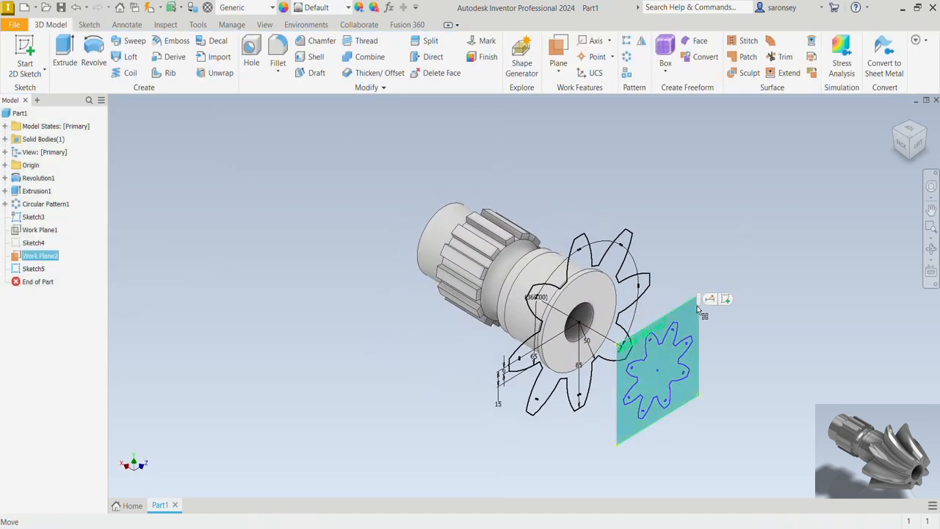
right_click(695, 307)
left_click(723, 322)
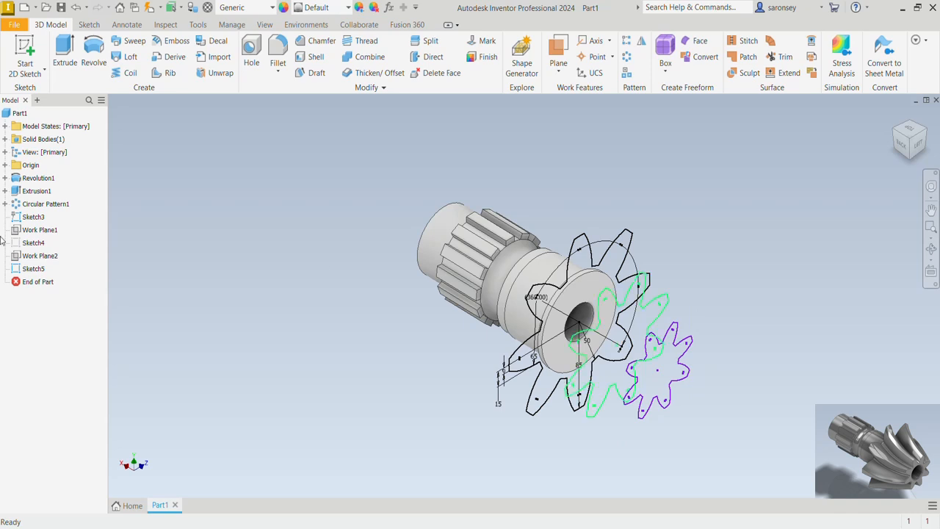
right_click(40, 243)
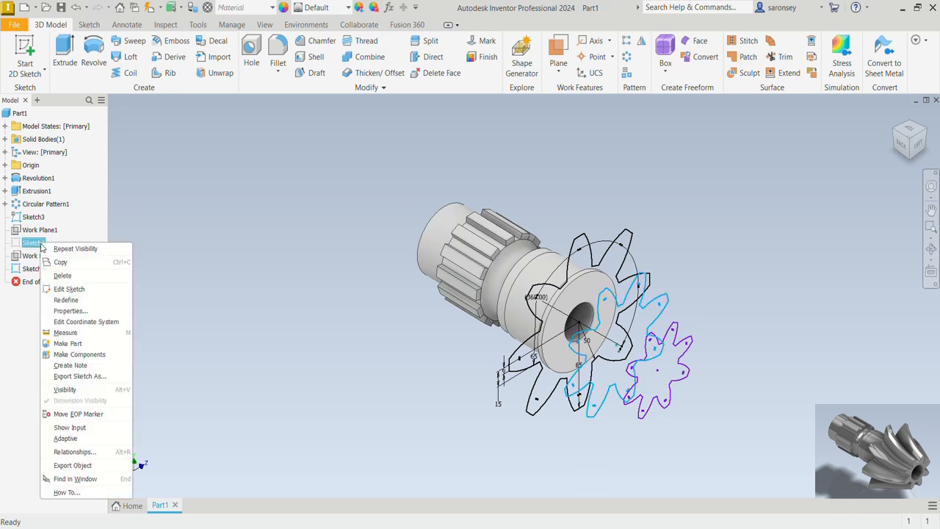
left_click(84, 390)
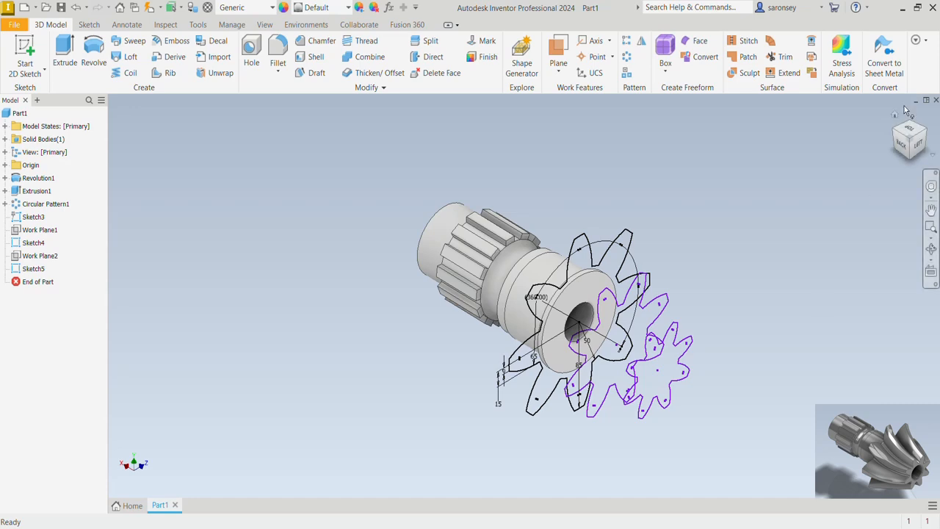
Step: Loft a solid through the three gear outlines Sketch3, Sketch4 and Sketch5, from the largest to the smallest
left_click(894, 119)
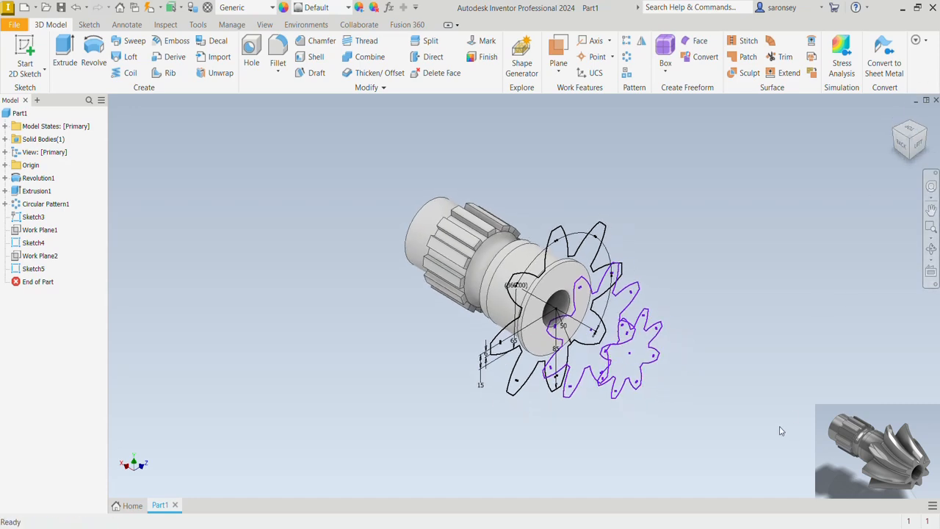
mouse_move(778, 430)
middle_mouse_down("shift")
mouse_move(685, 386)
mouse_move(586, 422)
mouse_move(581, 455)
mouse_move(571, 458)
mouse_move(621, 470)
mouse_move(539, 453)
mouse_move(560, 459)
middle_mouse_up("shift")
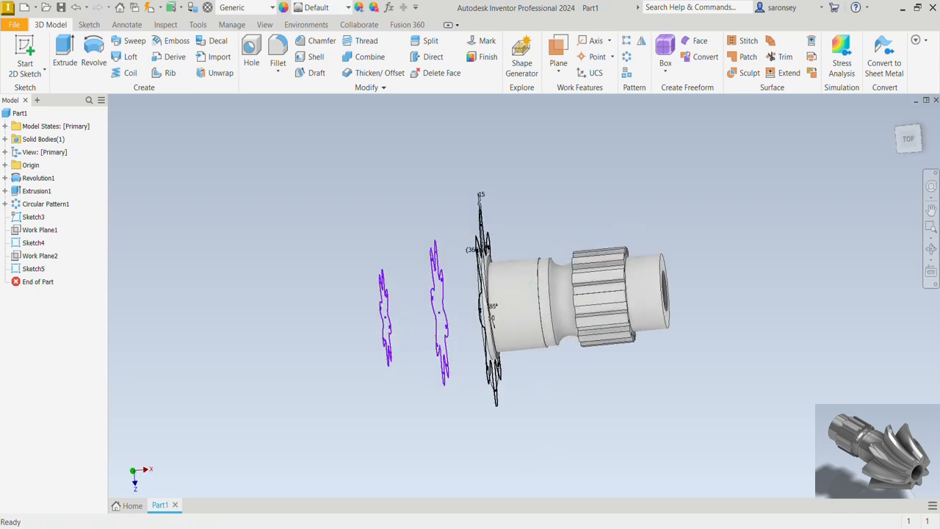
mouse_move(677, 344)
middle_mouse_down("shift")
mouse_move(715, 355)
mouse_move(653, 338)
middle_mouse_up("shift")
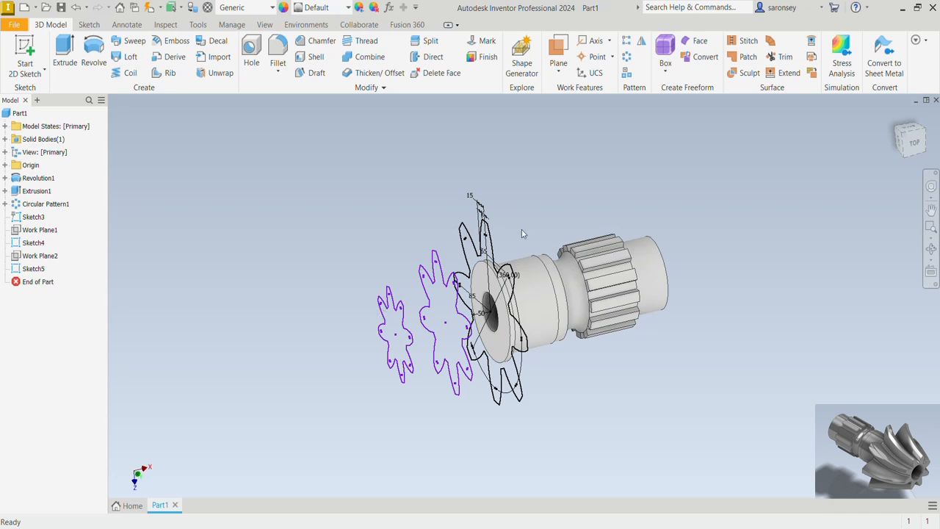
left_click(130, 58)
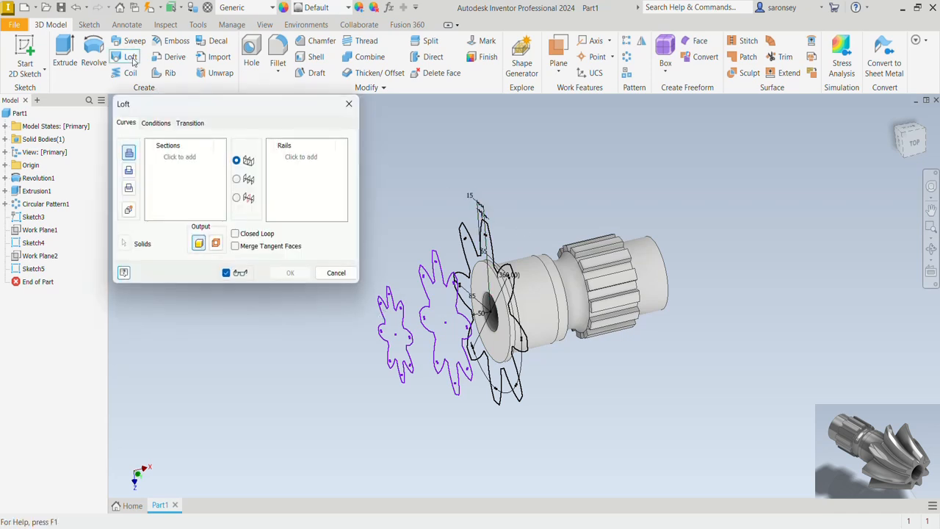
left_click(493, 234)
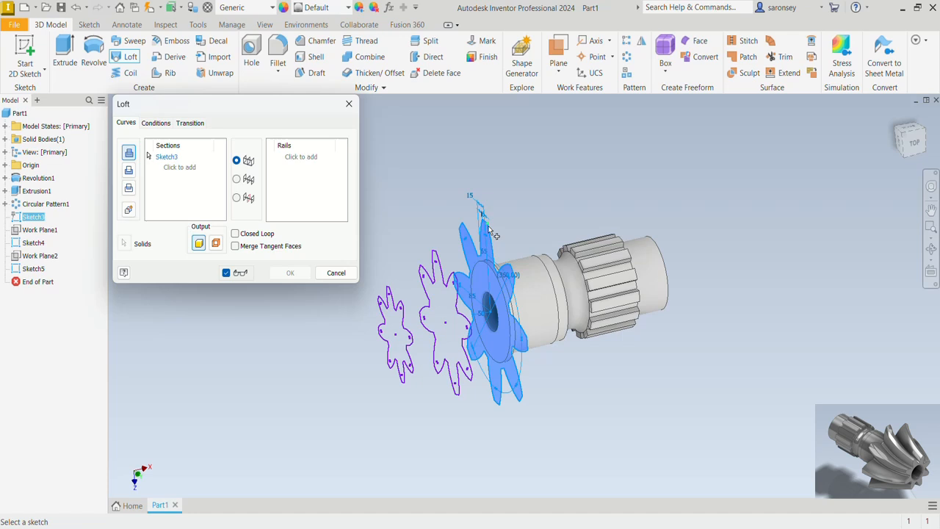
left_click(444, 271)
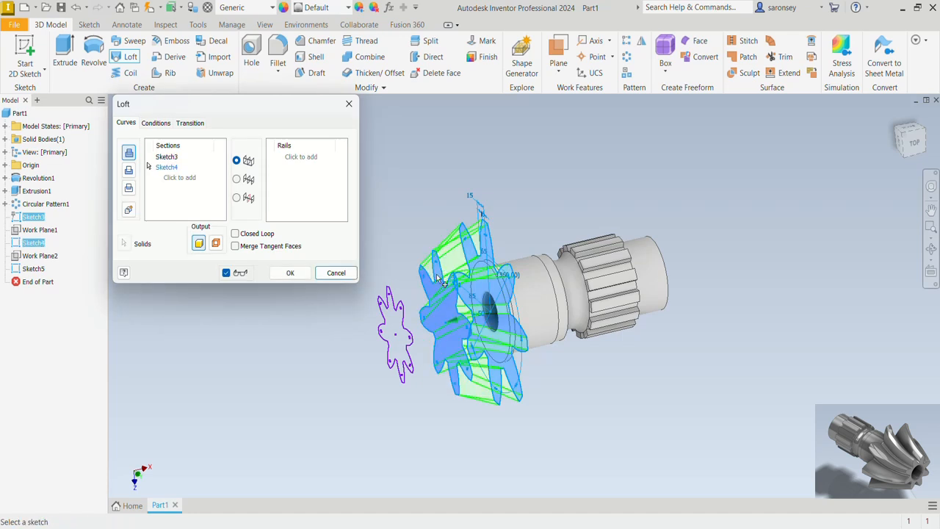
left_click(406, 316)
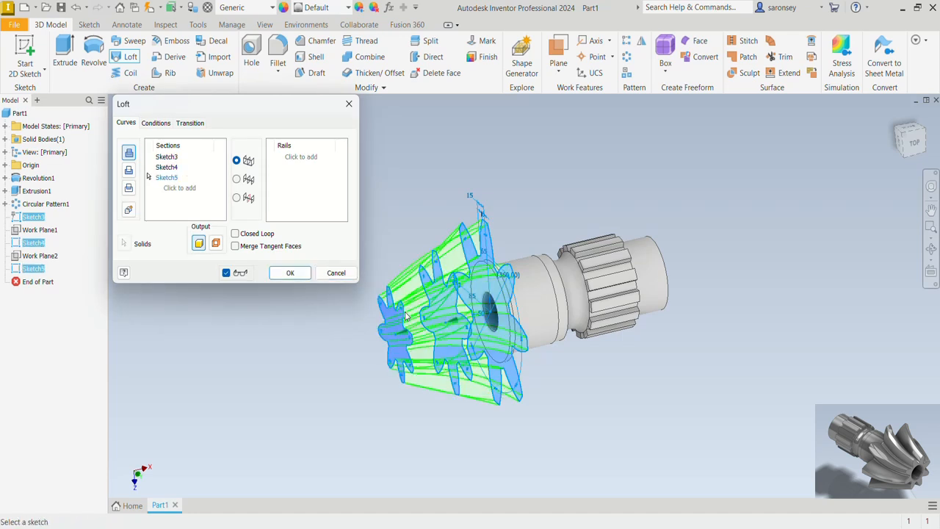
left_click(290, 273)
Step: Sketch a 35 mm diameter circle centred on the small end face of the lofted gear and finish the sketch
key("F4")
left_click_drag(609, 388, 775, 382)
key("Escape")
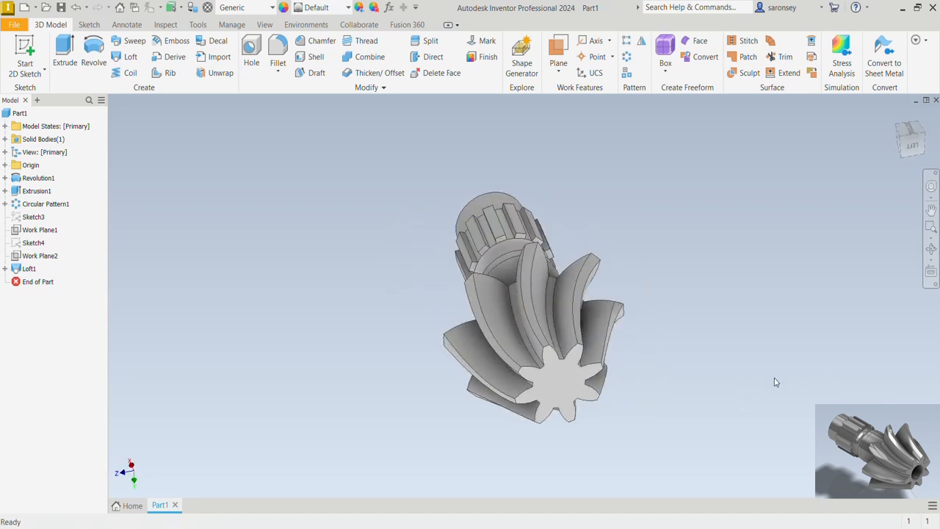
left_click(895, 116)
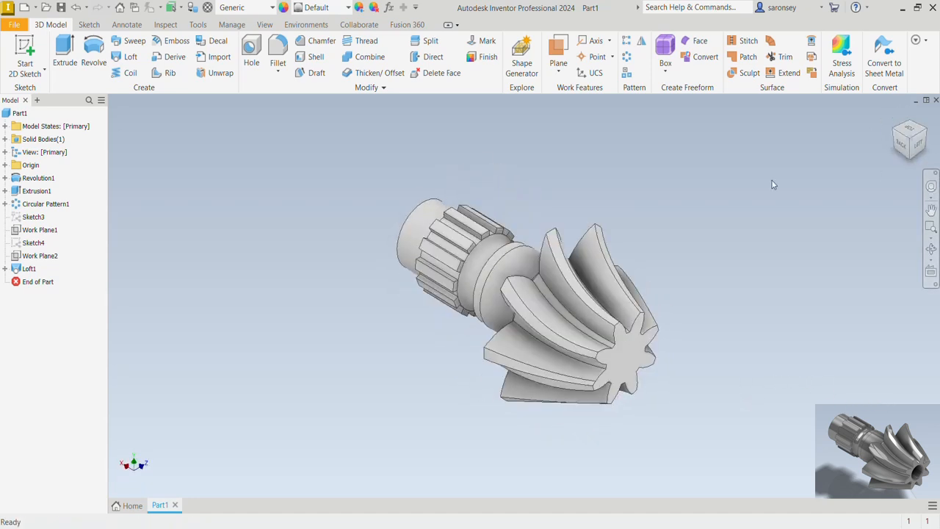
left_click(623, 346)
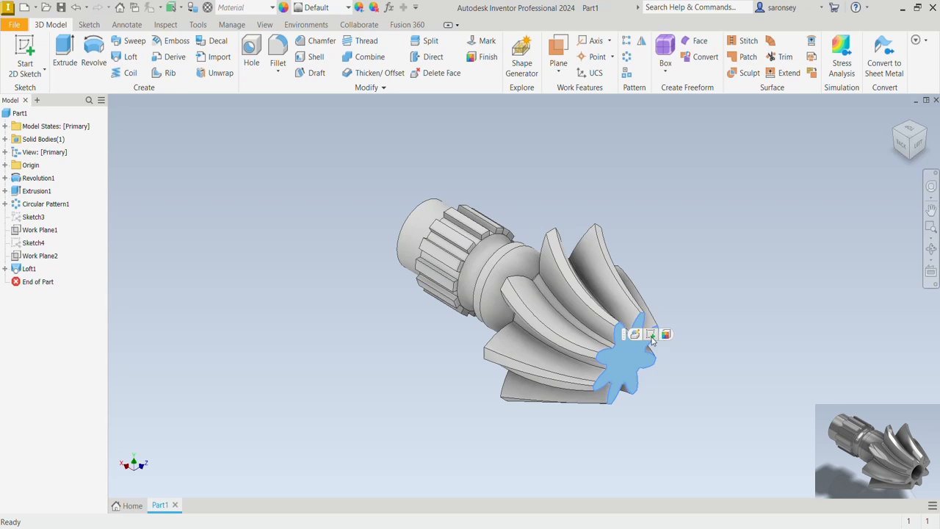
left_click(651, 336)
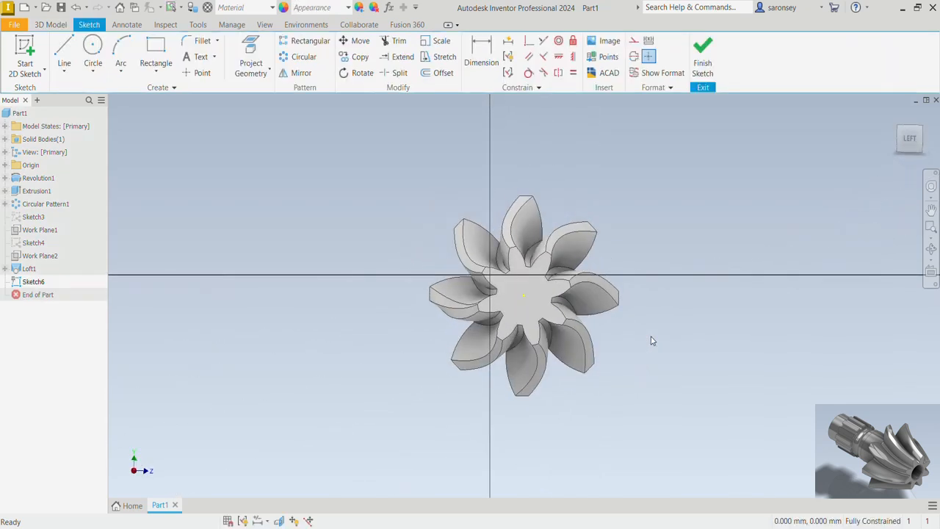
left_click(96, 43)
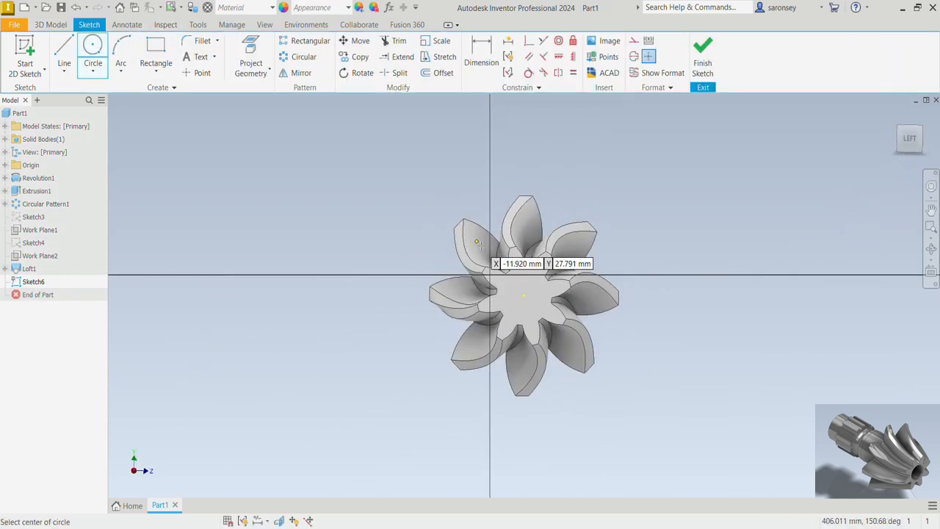
left_click(523, 296)
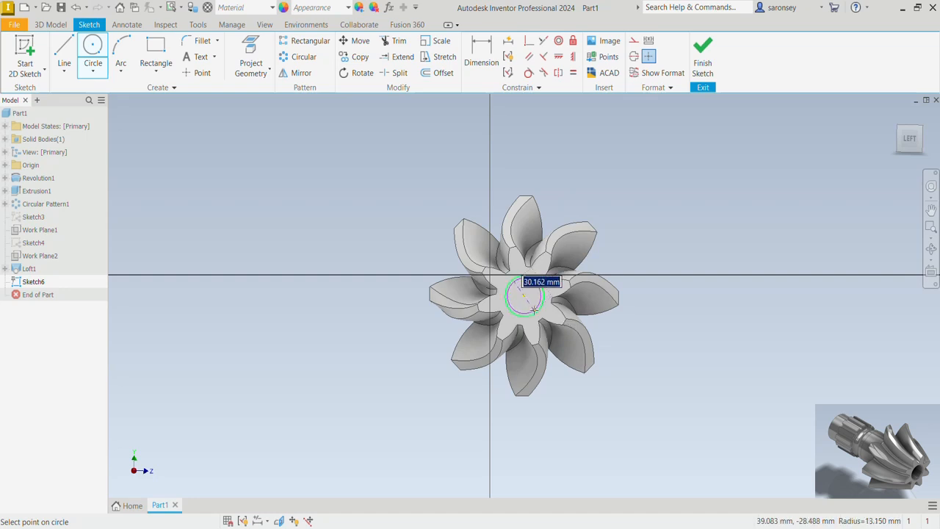
type("35")
key("Return")
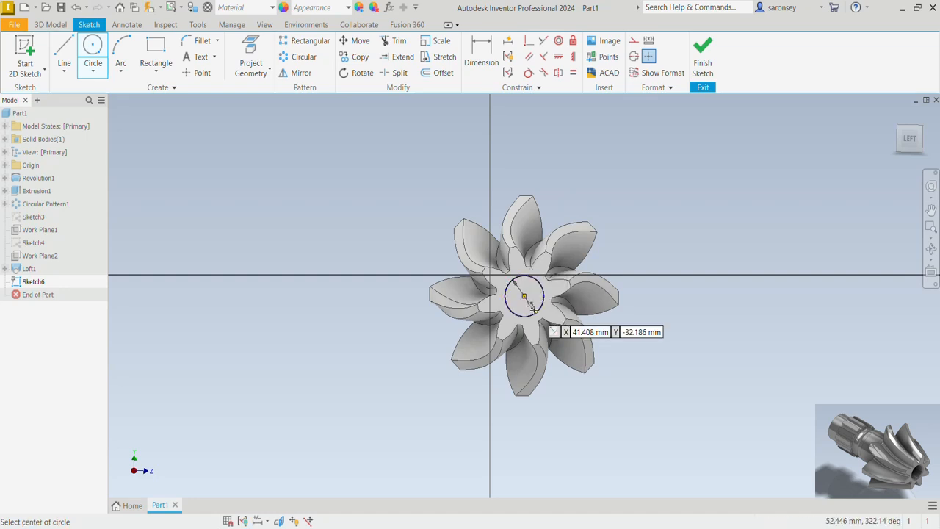
left_click(704, 62)
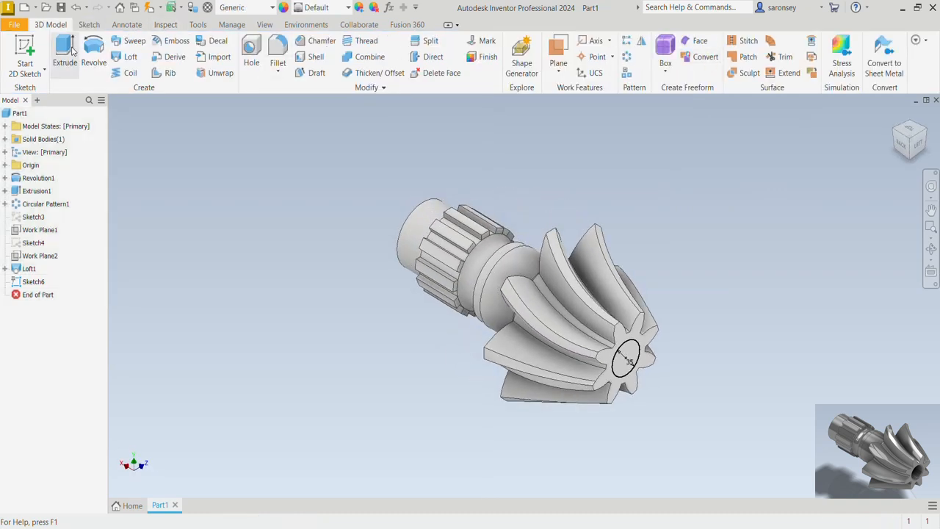
Step: Extrude the 35 mm circle as a cut through the entire shaft
left_click(73, 50)
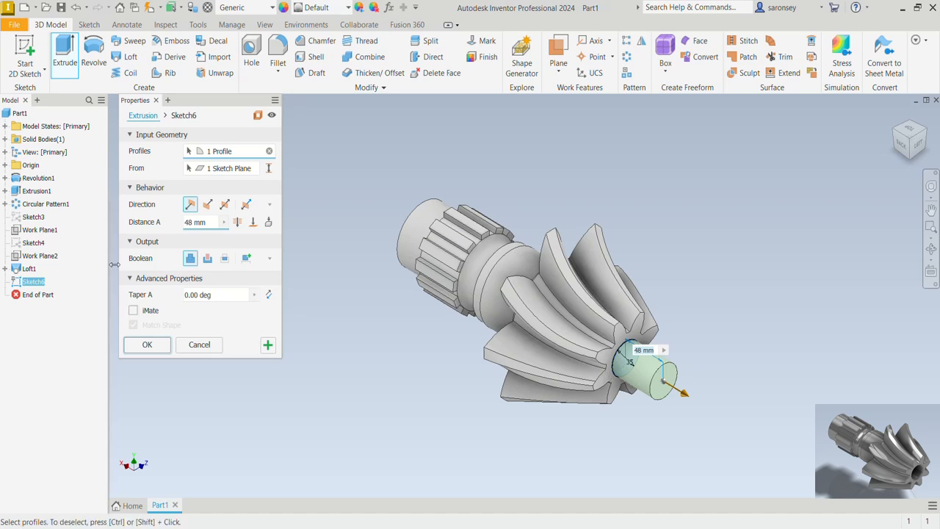
left_click(207, 260)
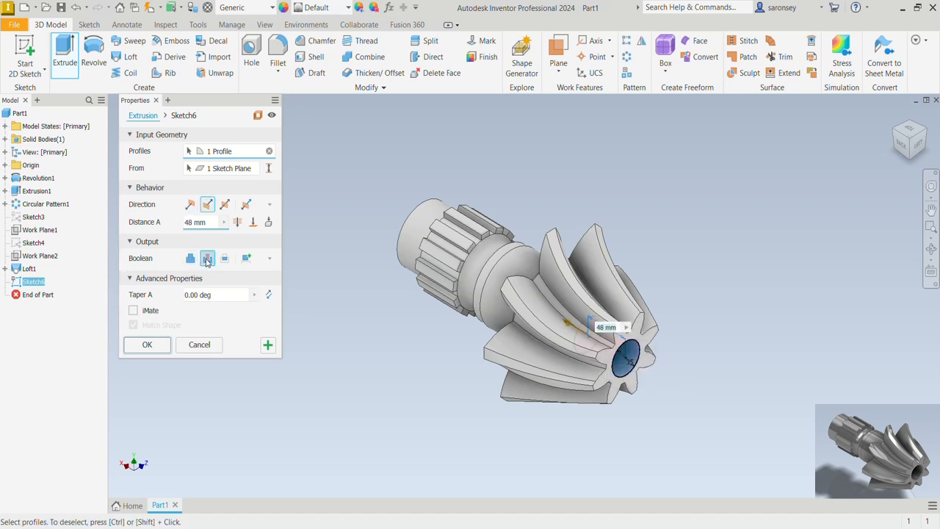
left_click(236, 223)
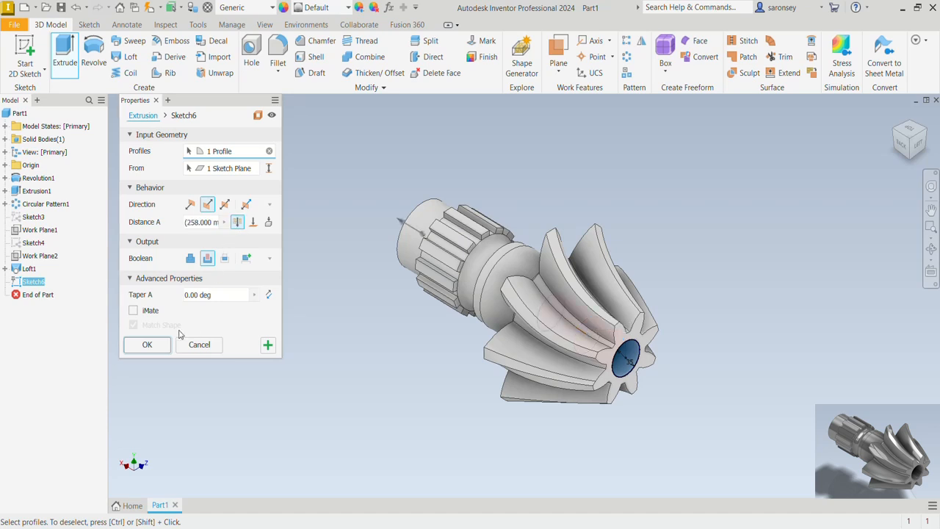
left_click(145, 344)
middle_click_drag(758, 371, 736, 367, "shift")
left_click(895, 119)
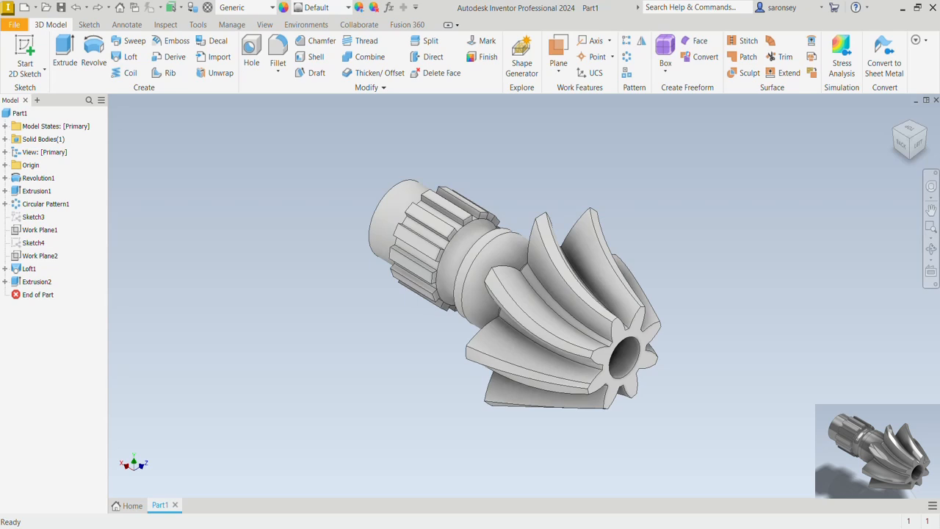
Step: Fillet the 16 root edges between the spiral gear teeth with a 4 mm radius
left_click(279, 52)
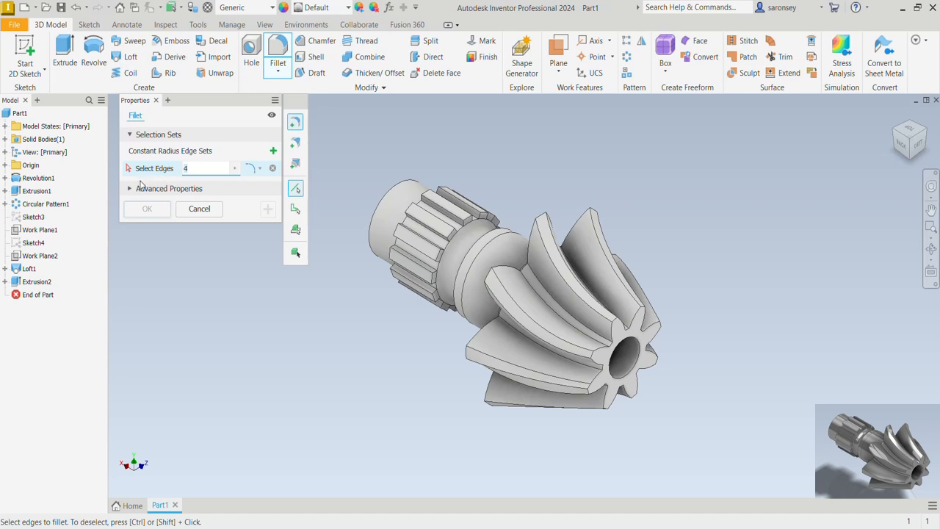
left_click(537, 294)
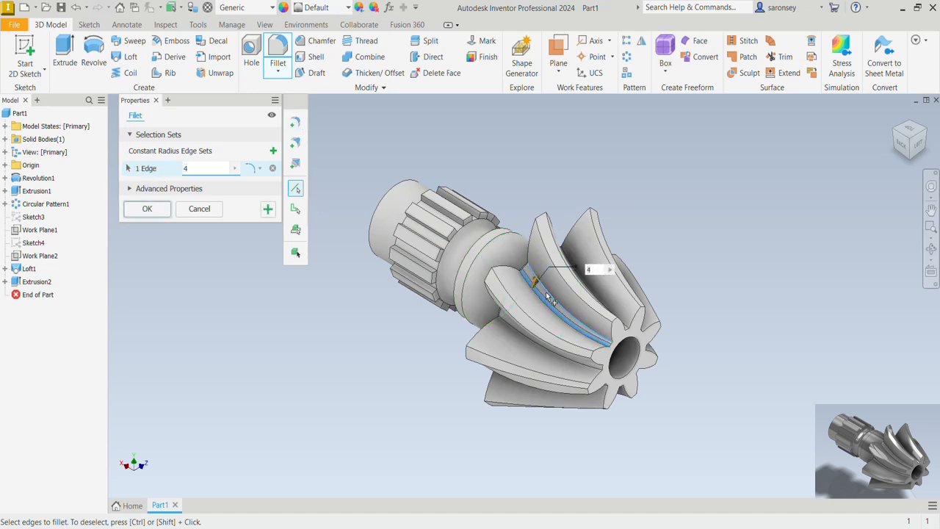
left_click(547, 290)
left_click(521, 337)
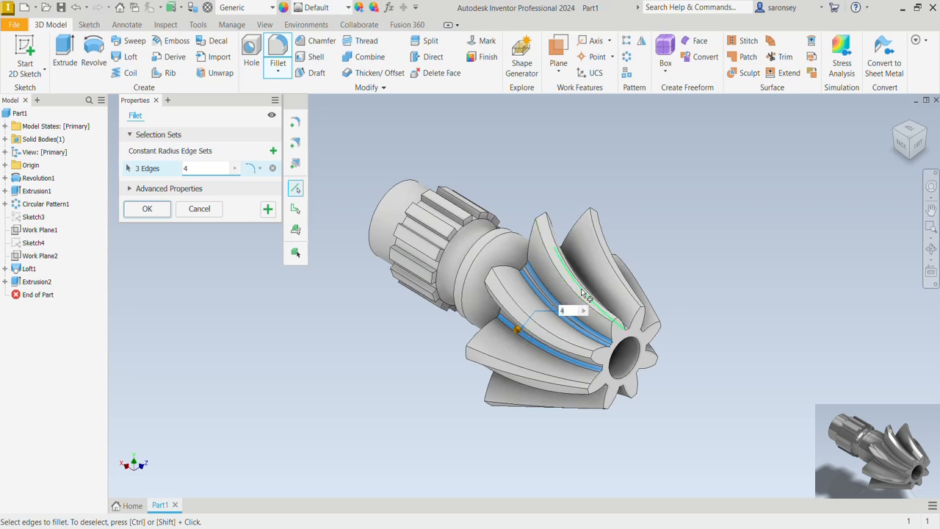
middle_click_drag(579, 336, 619, 301, "shift")
left_click(602, 307)
left_click(609, 306)
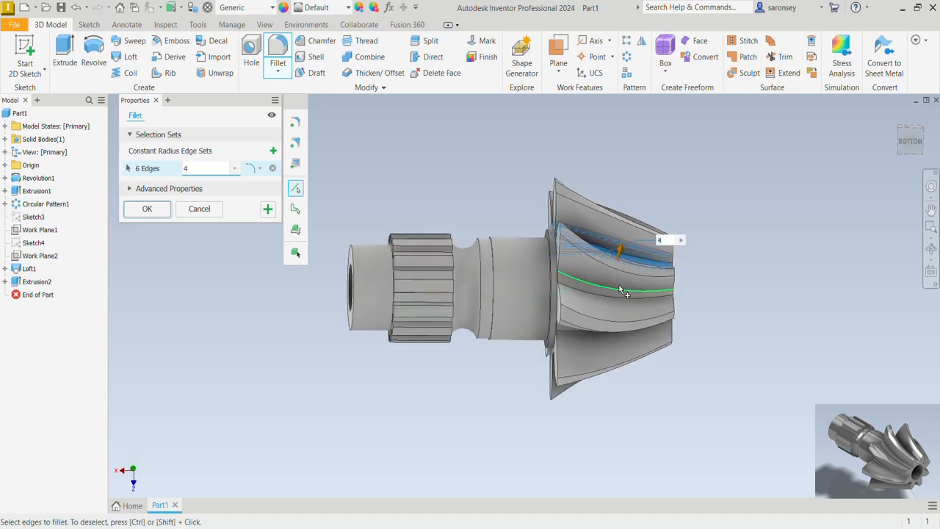
left_click(618, 300)
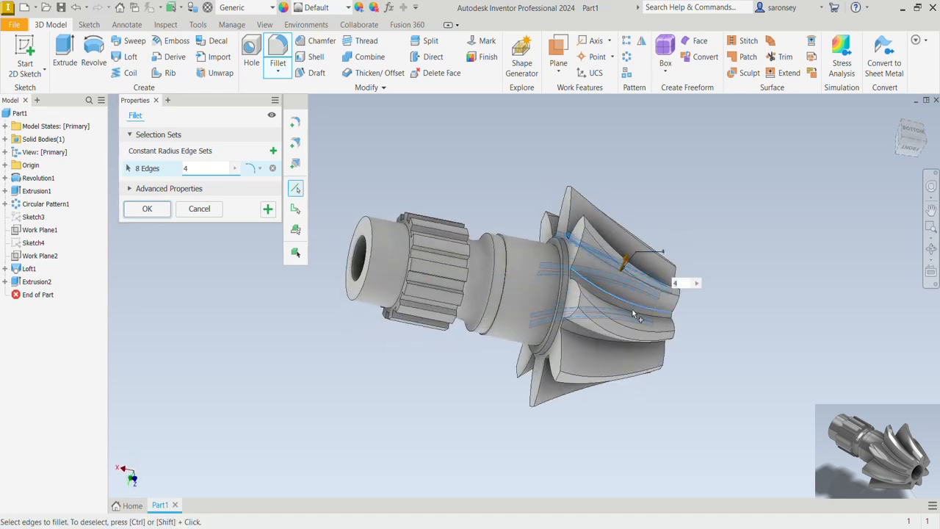
left_click(632, 309)
left_click(630, 314)
mouse_move(630, 314)
middle_mouse_down("shift")
mouse_move(615, 326)
mouse_move(619, 301)
middle_mouse_up("shift")
left_click(606, 327)
left_click(603, 325)
left_click(610, 330)
left_click(606, 336)
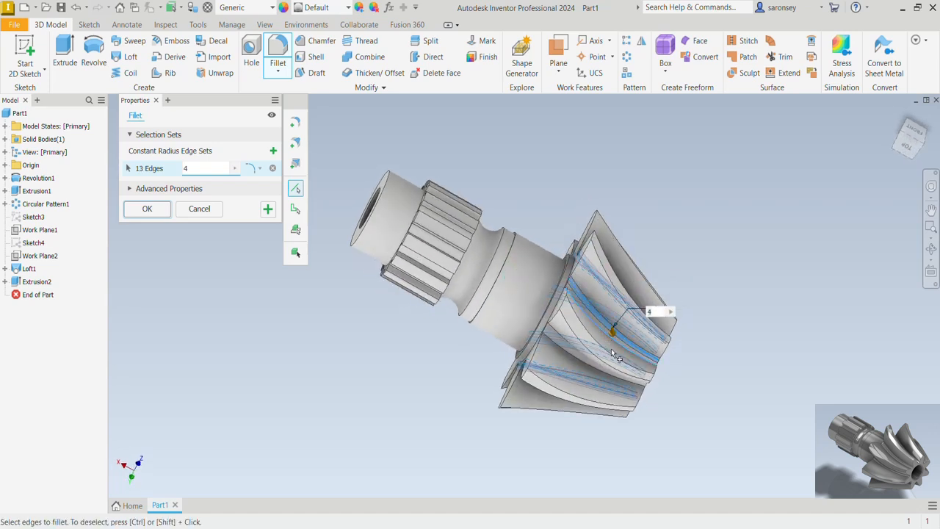
middle_click_drag(610, 348, 630, 329, "shift")
left_click(628, 333)
left_click(615, 335)
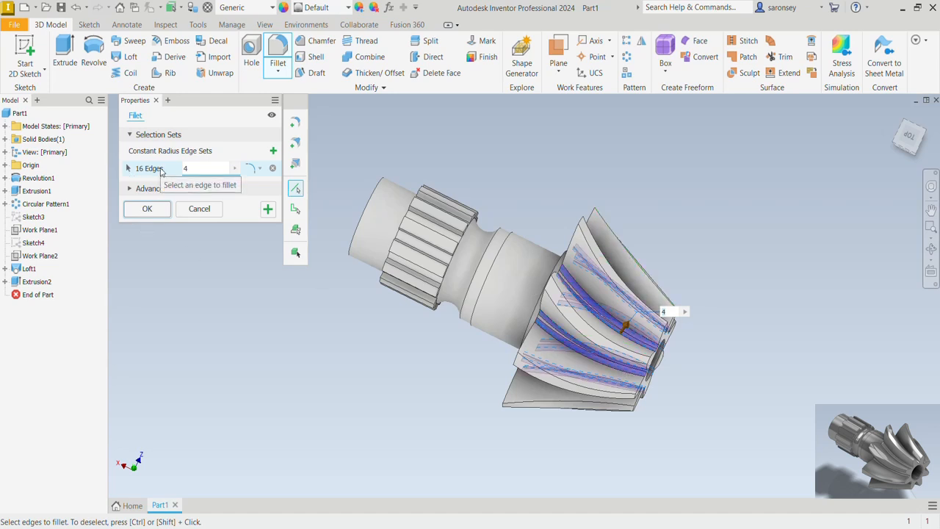
left_click(269, 210)
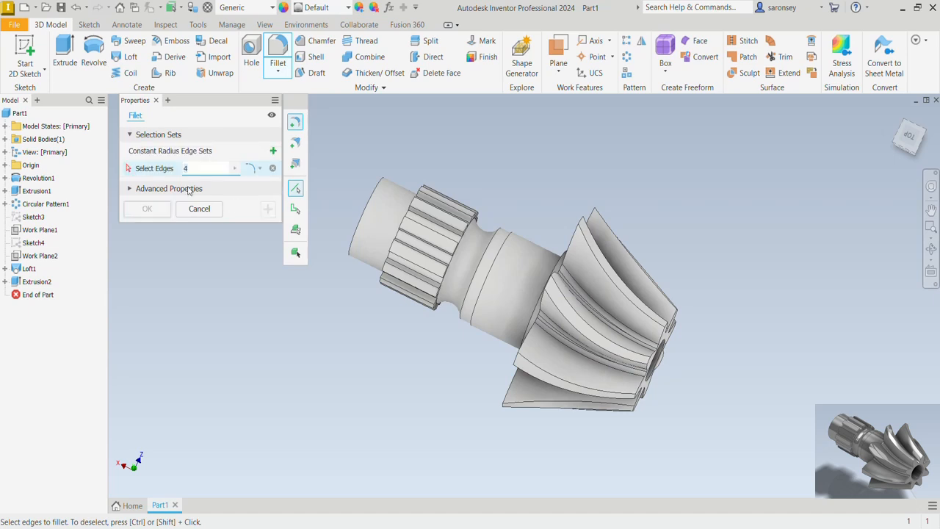
Step: Fillet the two circular collar edges behind the gear and the circular edge at the spline's outer end with a 2 mm radius
key("BackSpace")
type("2")
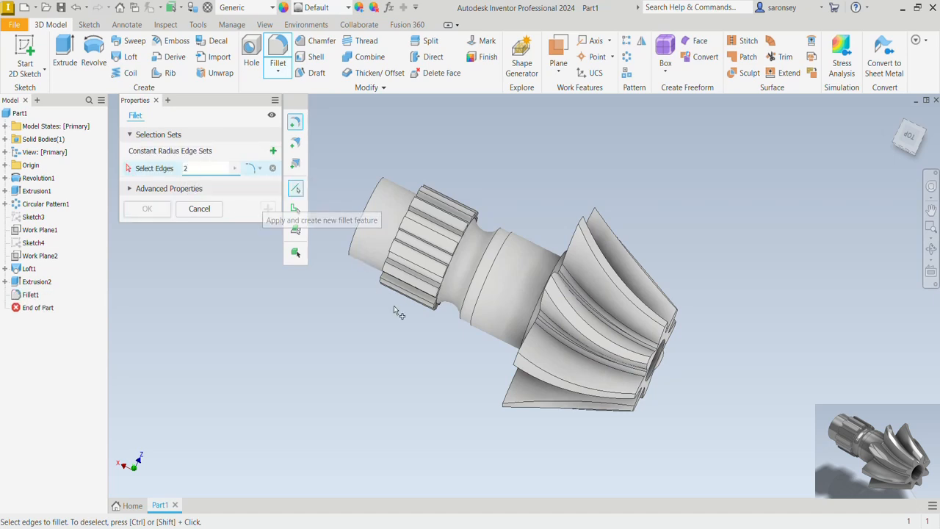
key("F4")
left_click_drag(511, 287, 547, 354)
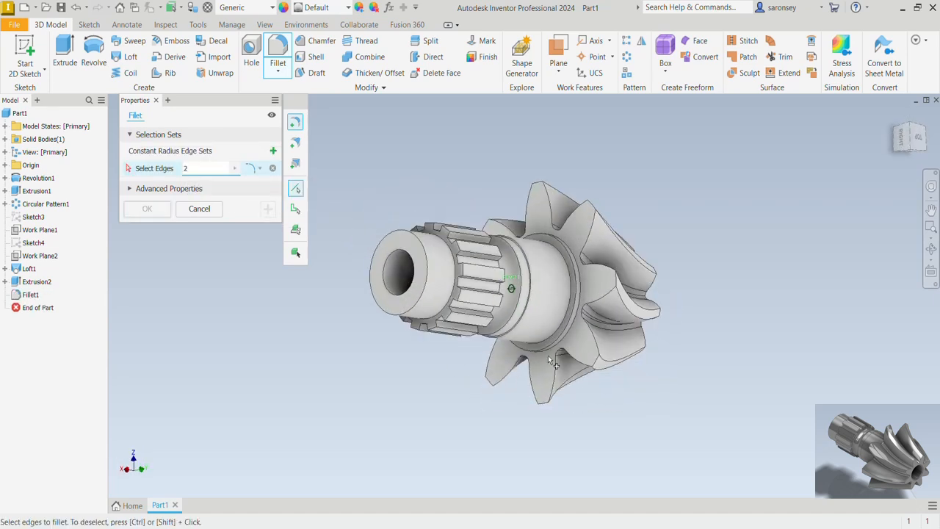
left_click(574, 324)
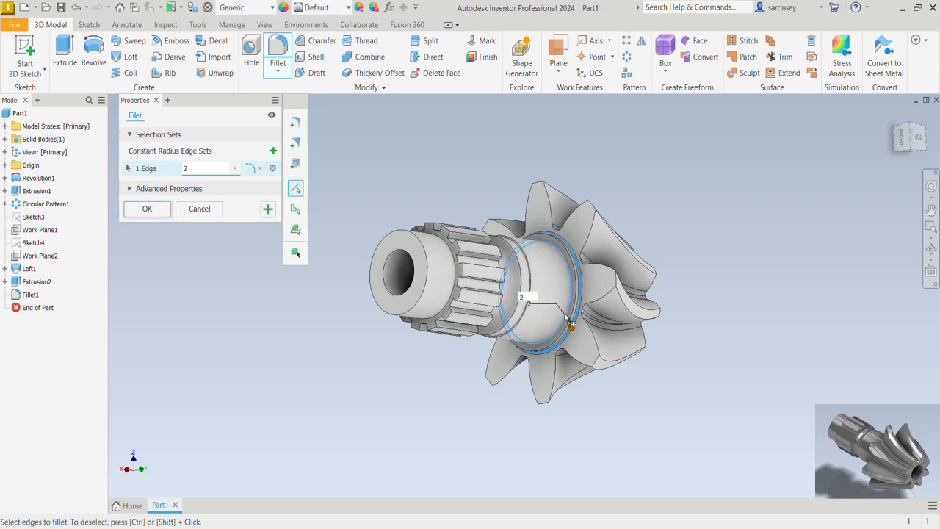
left_click(567, 321)
middle_click_drag(537, 314, 517, 342, "shift")
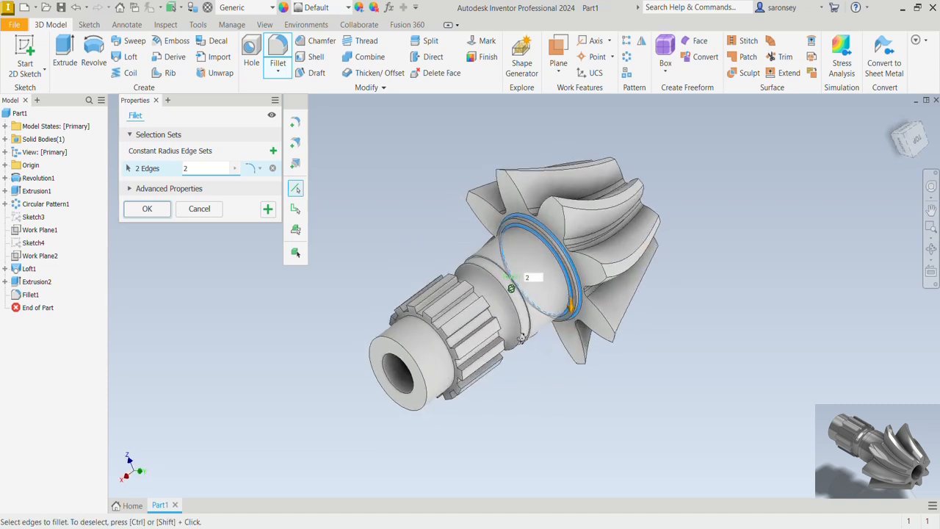
left_click(454, 364)
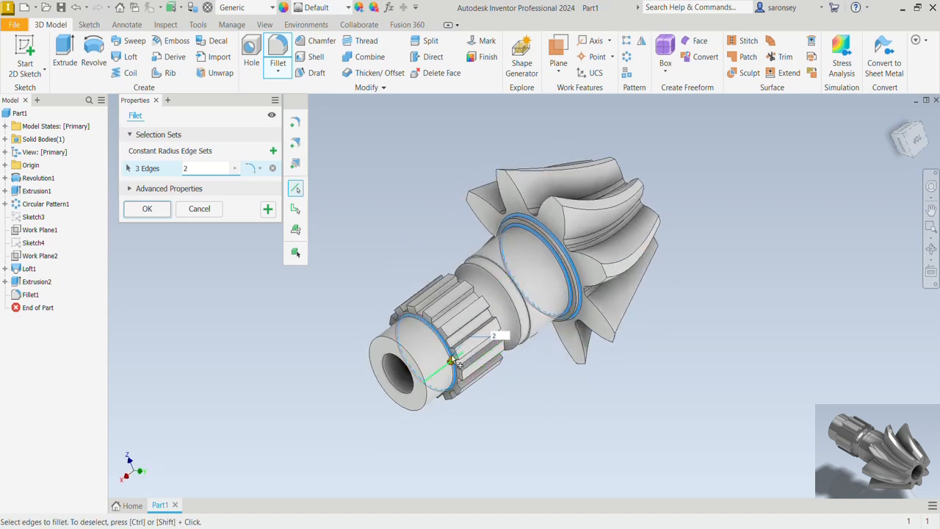
left_click(147, 209)
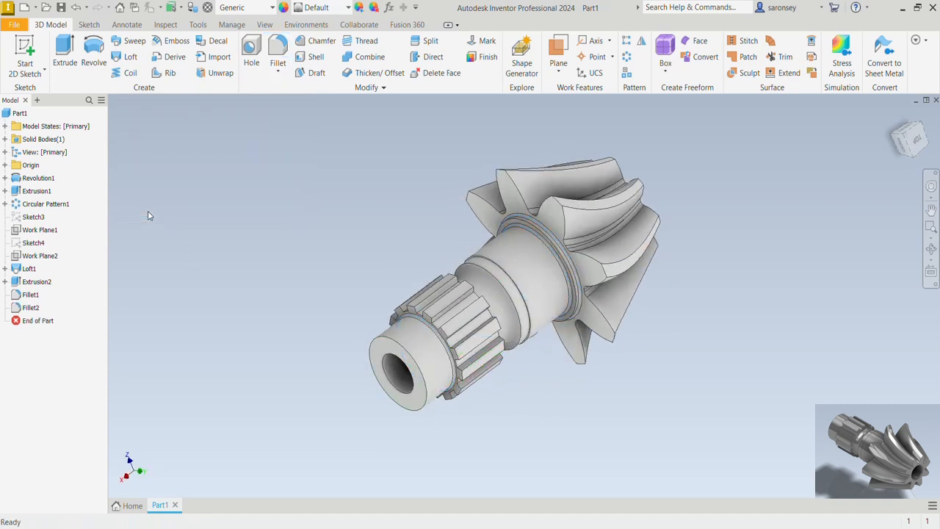
Step: Chamfer the bore edges at both ends of the shaft by 2 mm
left_click(319, 41)
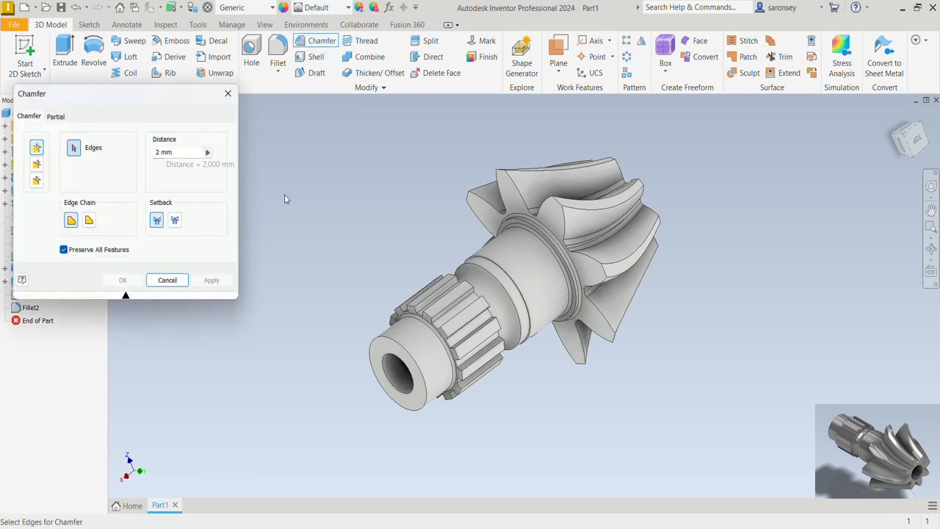
left_click(401, 363)
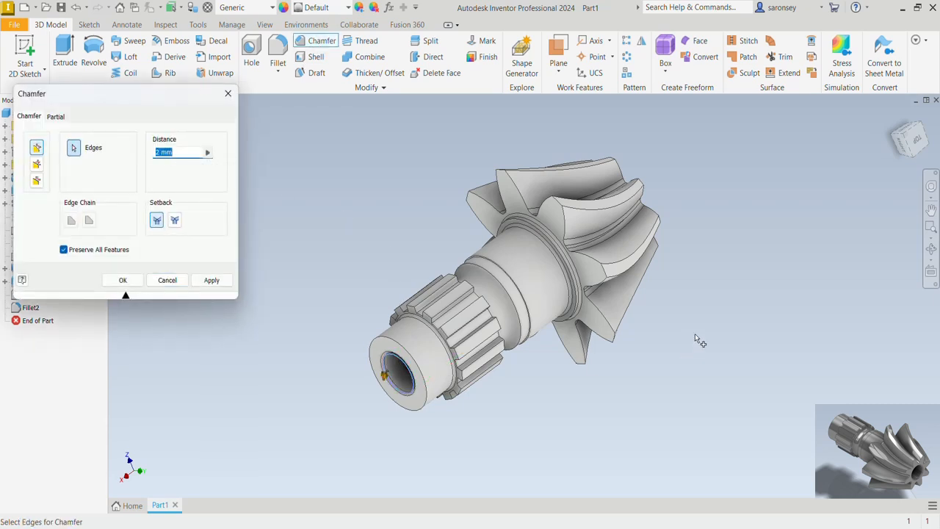
middle_click_drag(698, 338, 533, 364, "shift")
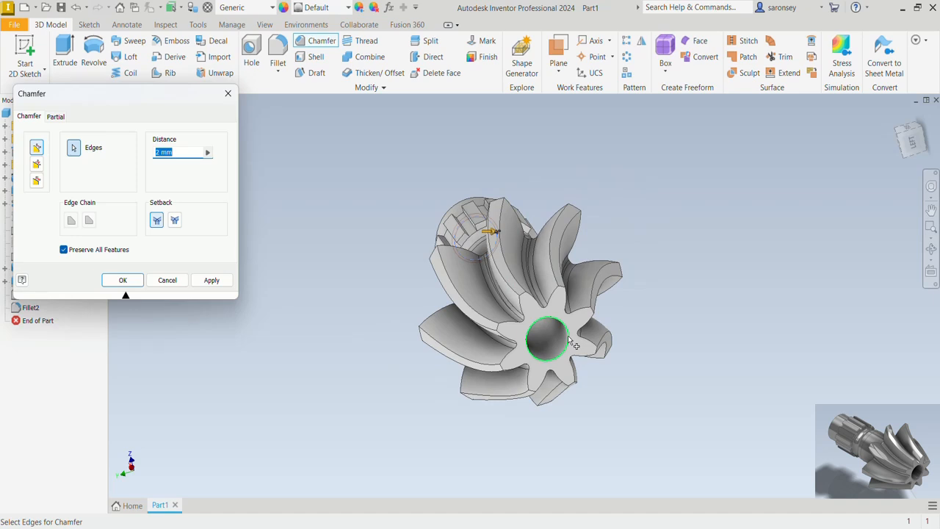
left_click(212, 280)
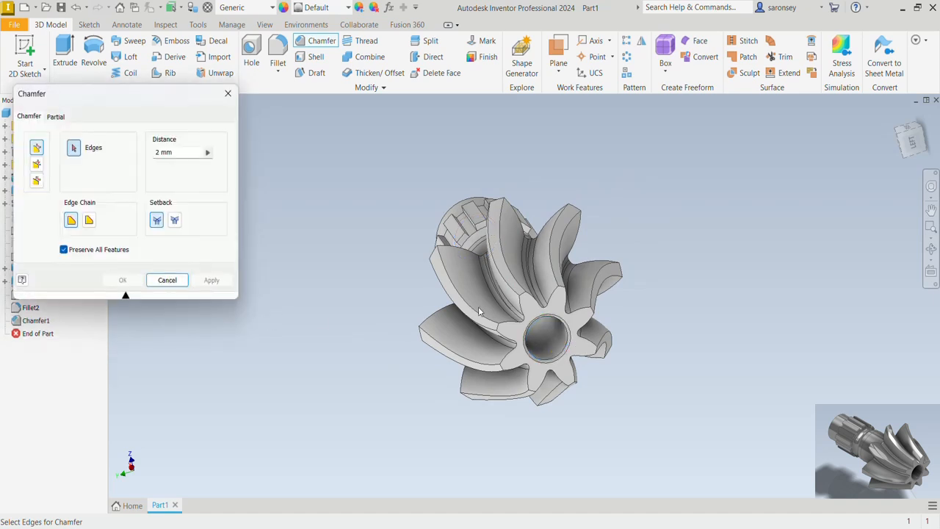
left_click(228, 93)
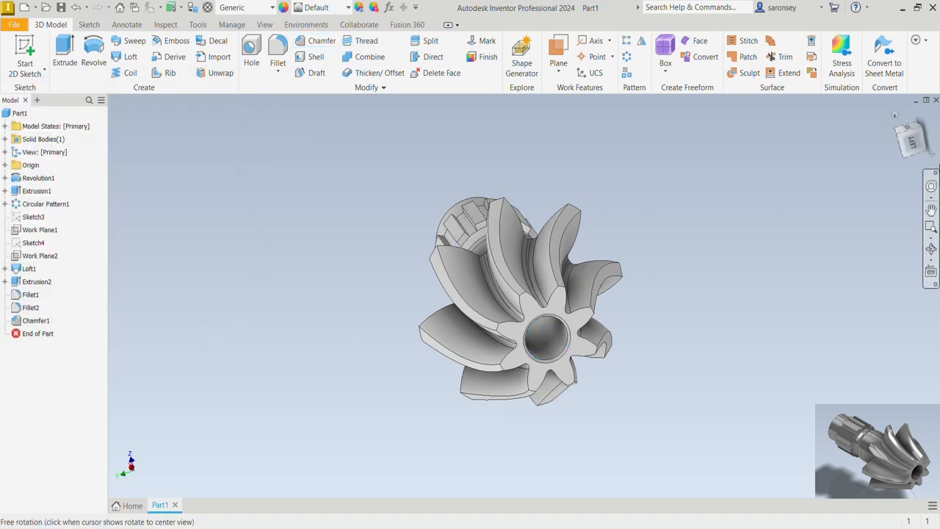
left_click(905, 131)
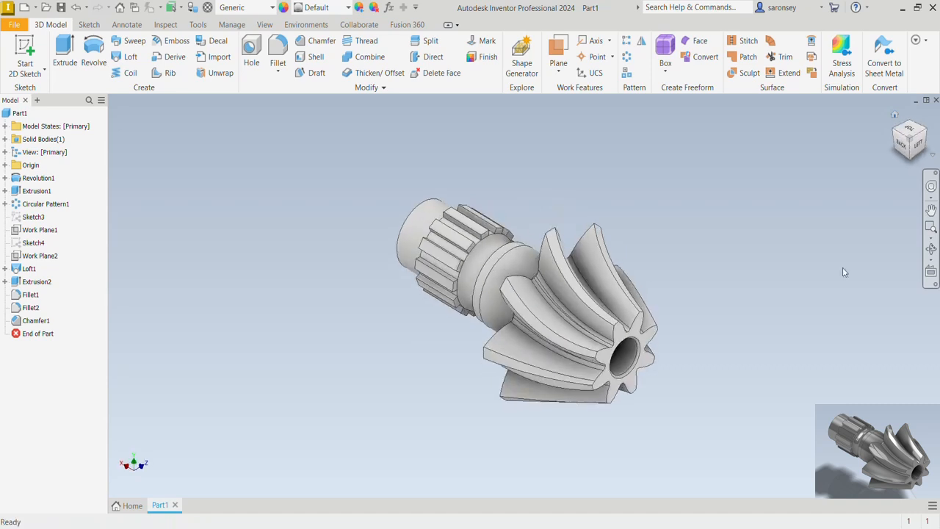
middle_click_drag(737, 363, 506, 394, "shift")
left_click(893, 117)
scroll(686, 215, "down", 3)
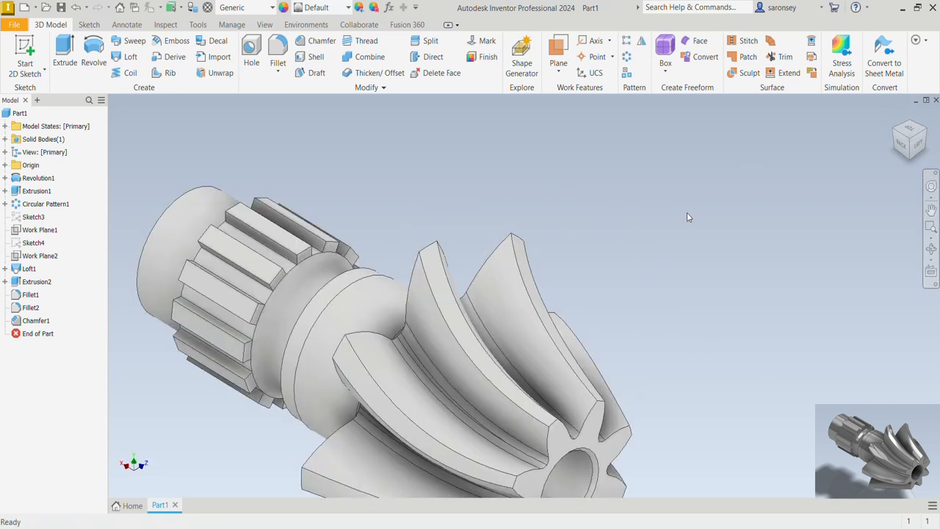
scroll(687, 215, "up", 3)
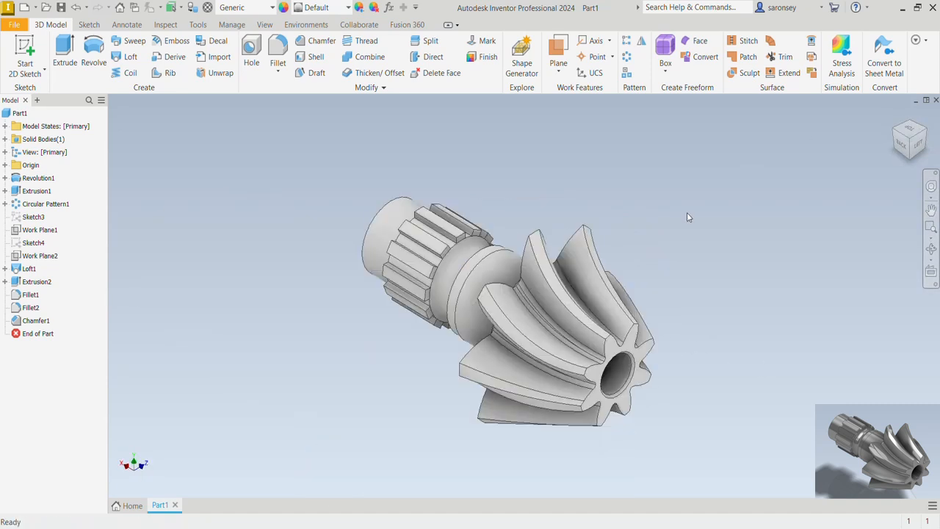
Step: Apply the Chrome - Polished appearance to the whole part
left_click(349, 8)
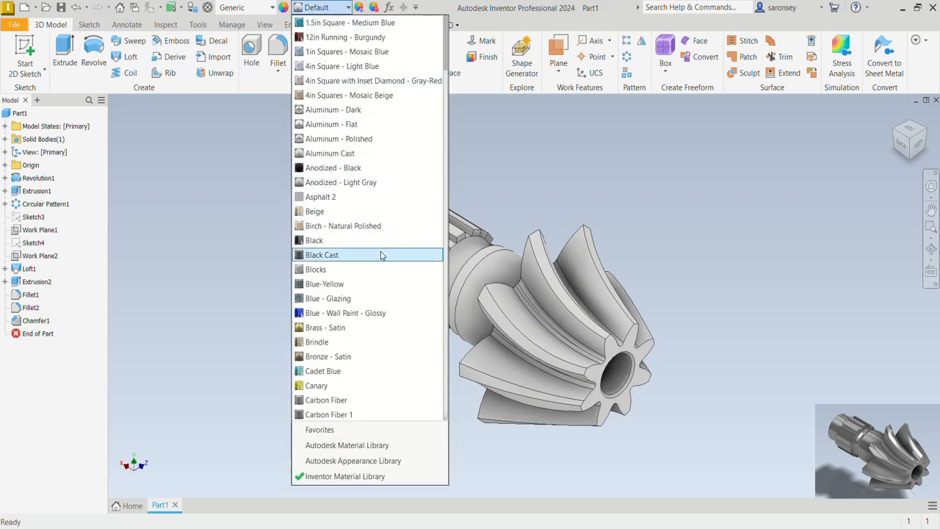
scroll(377, 310, "down", 4)
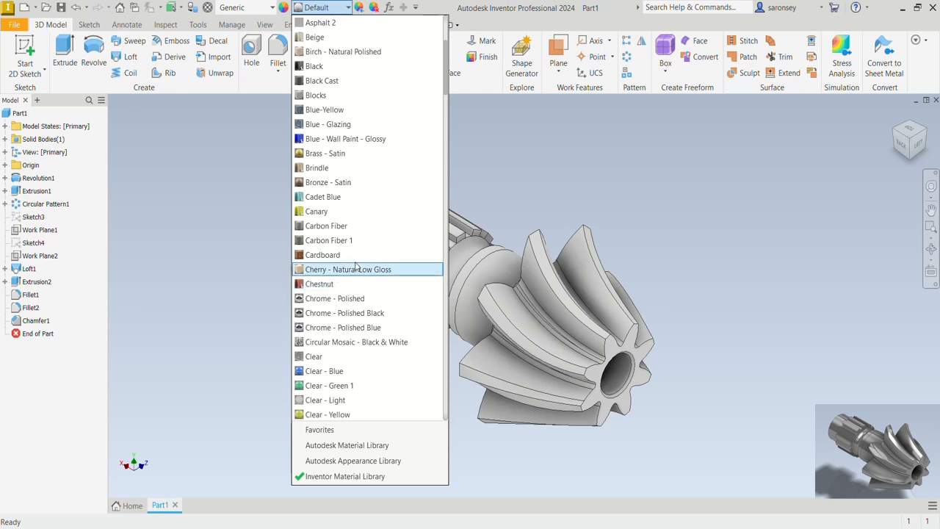
left_click(357, 298)
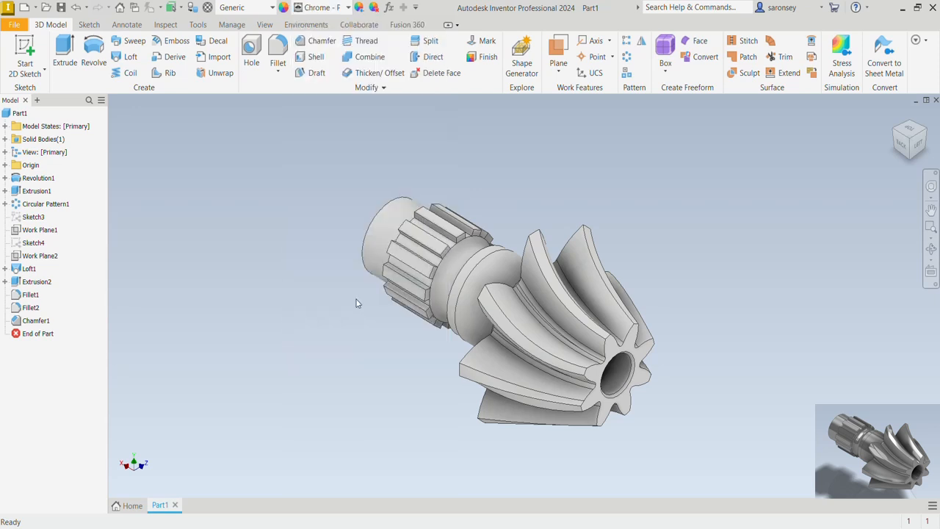
scroll(453, 310, "down", 5)
scroll(453, 304, "up", 4)
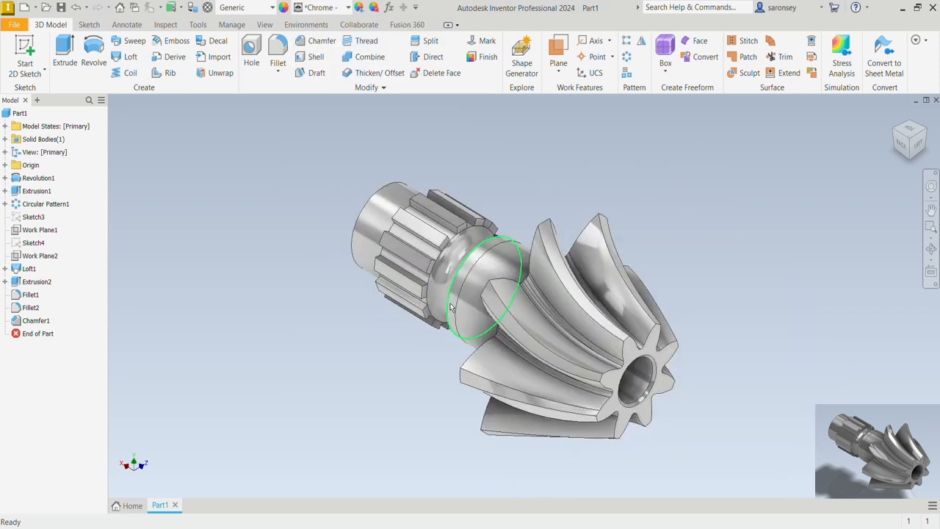
middle_click_drag(450, 307, 420, 290)
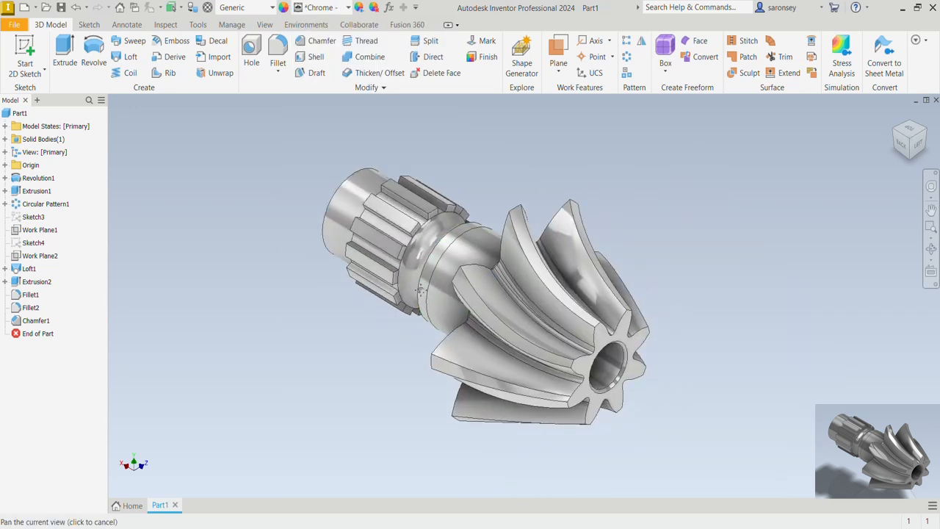
Step: Save the part on the Desktop as BEVEL GEAR
left_click(61, 7)
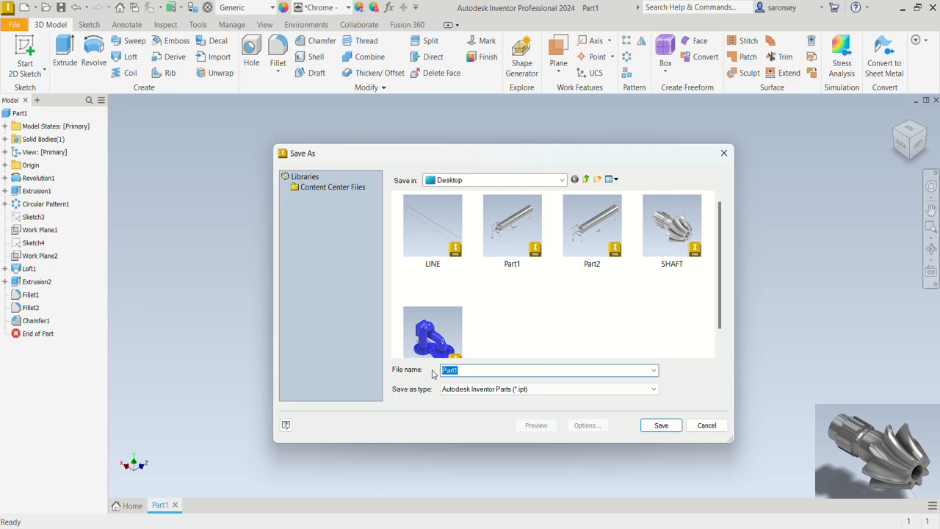
type("BEVEL GEAR")
left_click(679, 425)
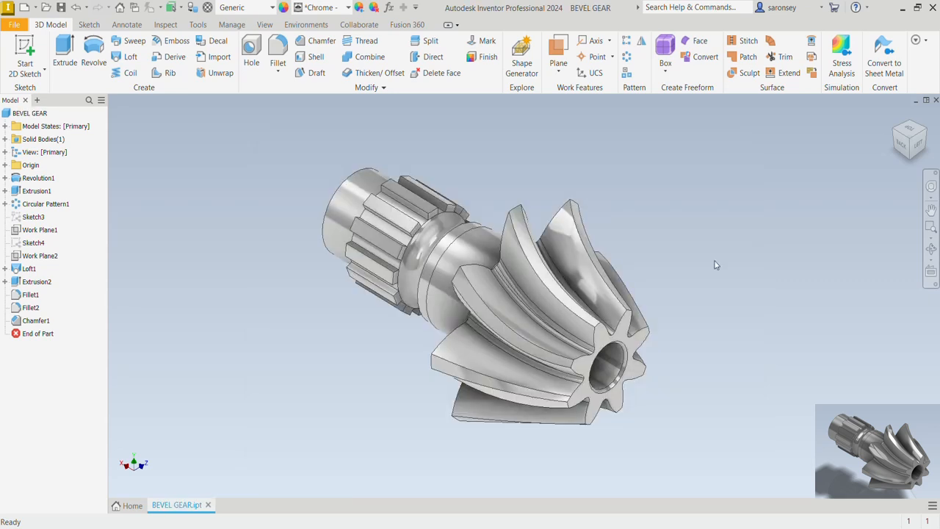
Step: Create a new part from the metric Standard (mm).ipt template
left_click(25, 7)
left_click(563, 131)
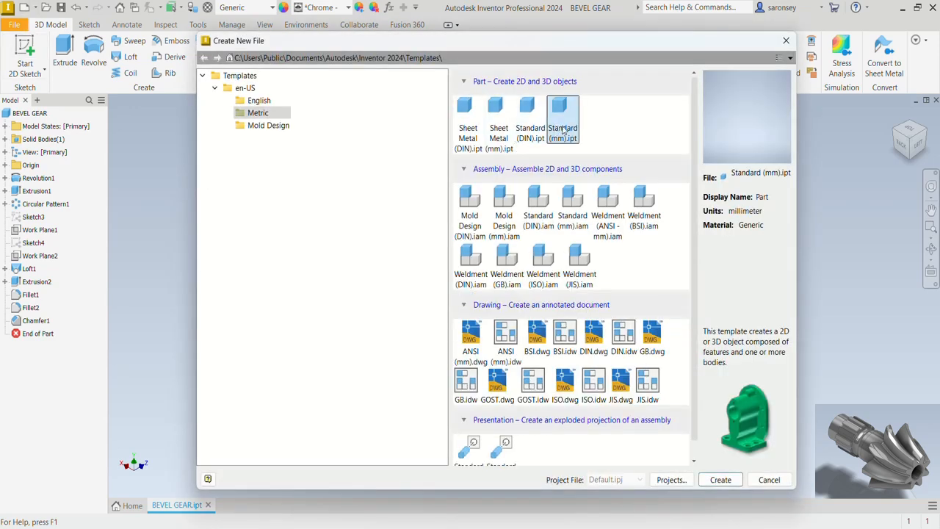
left_click(705, 479)
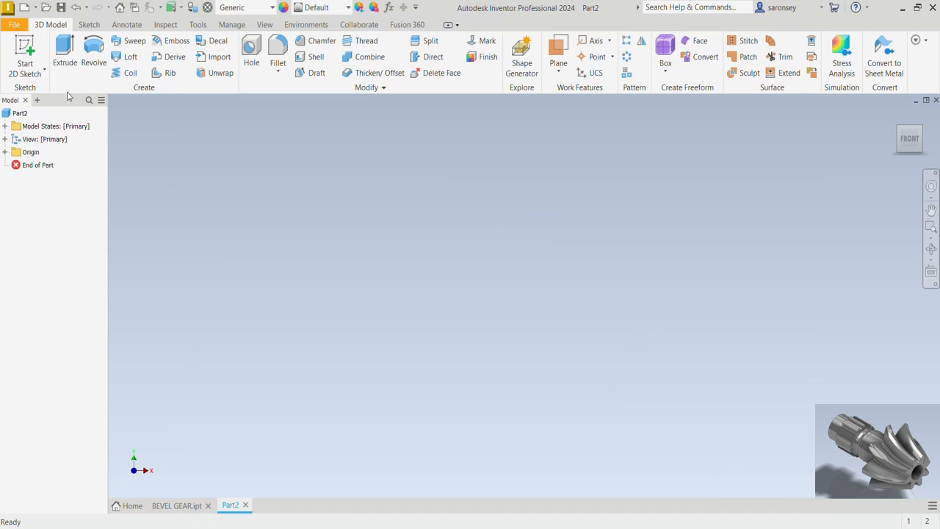
Step: Start a sketch on the front XY plane and draw a horizontal line about 20 mm long from the origin
left_click(24, 48)
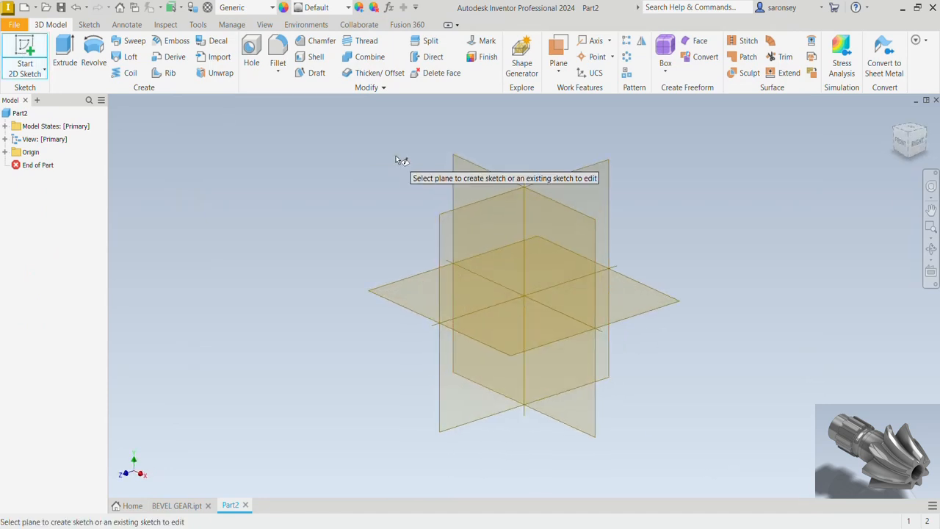
left_click(477, 167)
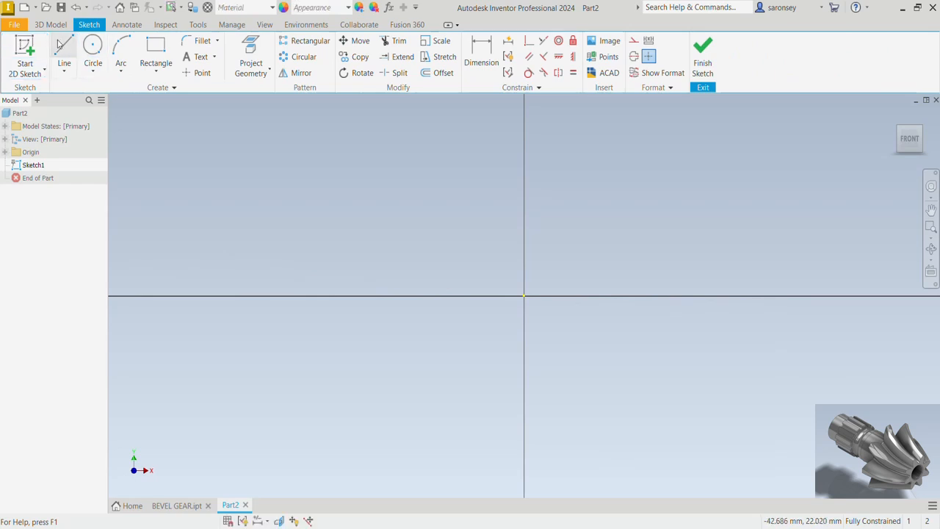
left_click(61, 45)
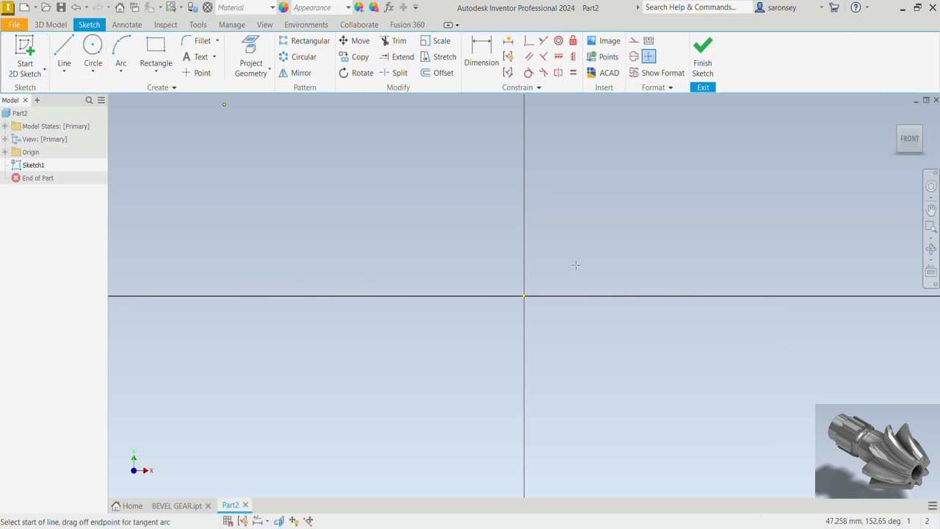
left_click(523, 295)
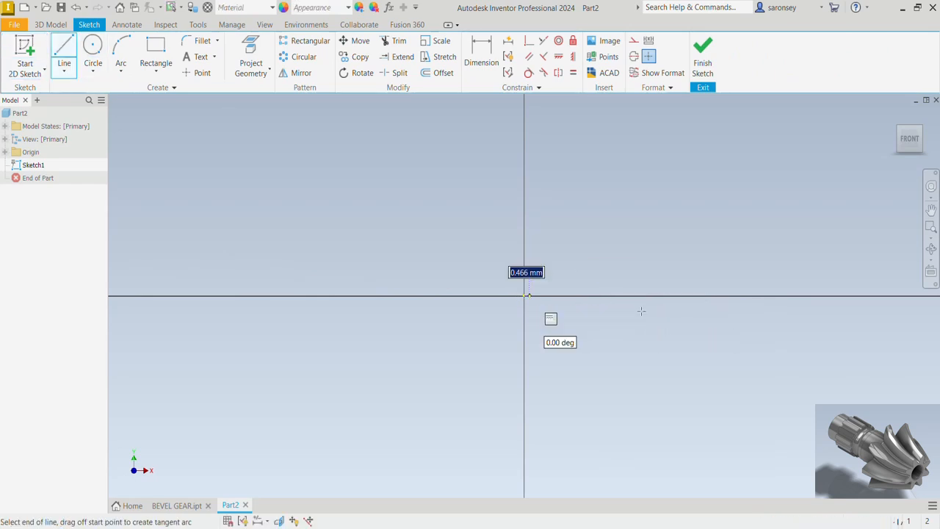
left_click(745, 295)
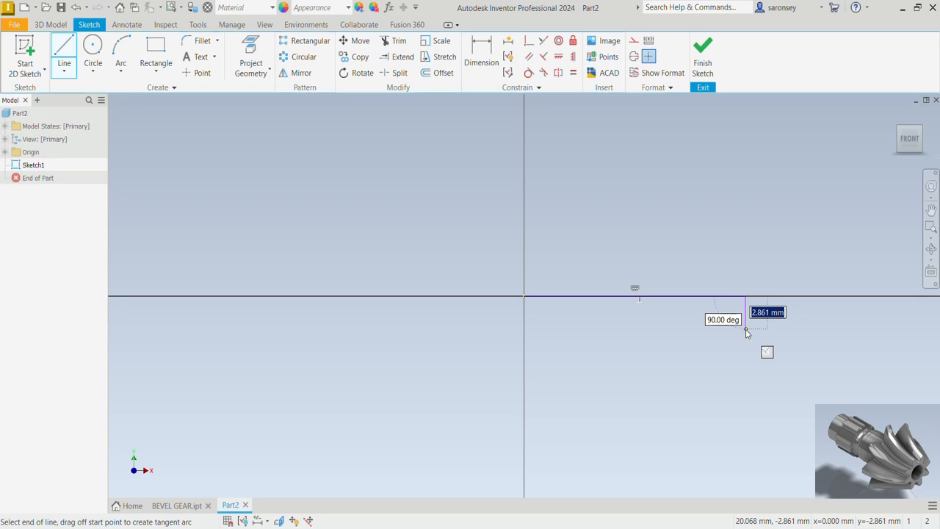
right_click(745, 329)
left_click(778, 329)
Step: Dimension the horizontal line to 20 mm and finish the sketch
left_click(480, 48)
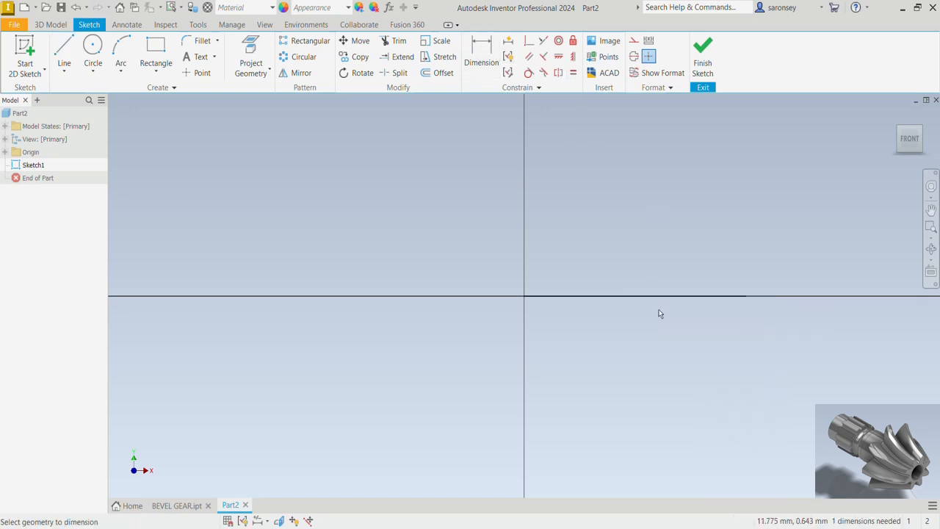
left_click(661, 296)
left_click(668, 327)
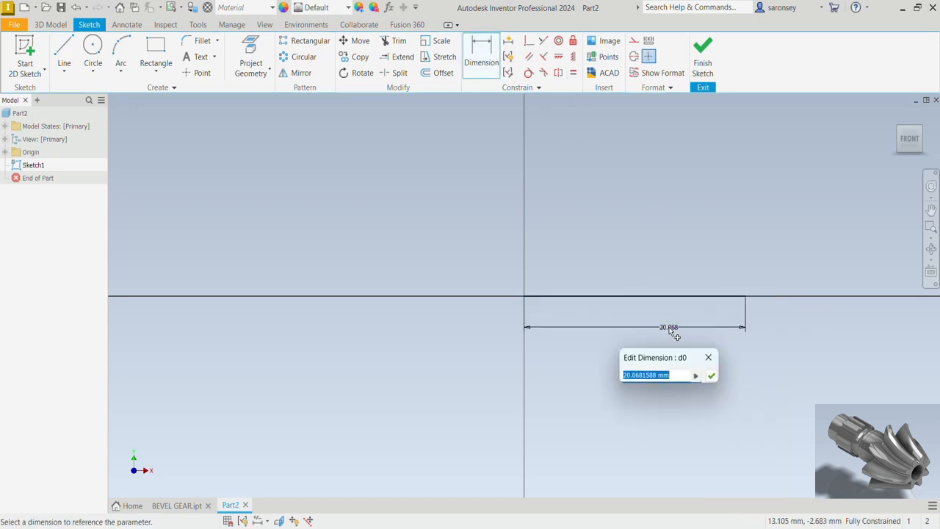
type("20")
key("Return")
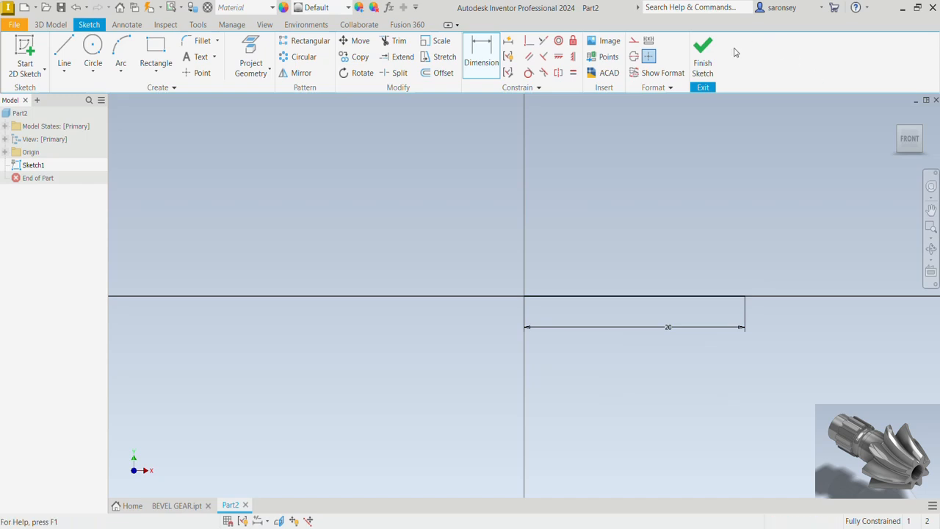
left_click(703, 57)
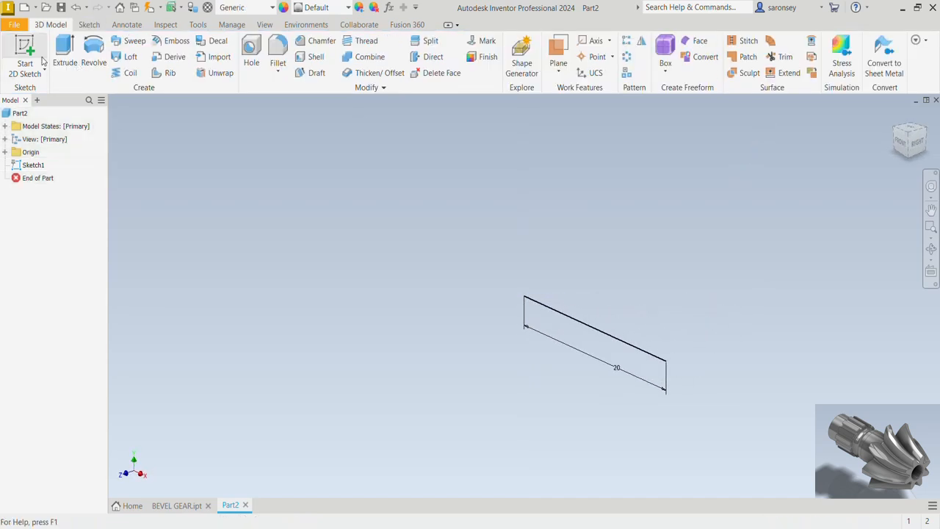
Step: Save the line part on the Desktop as LINE 2
left_click(61, 9)
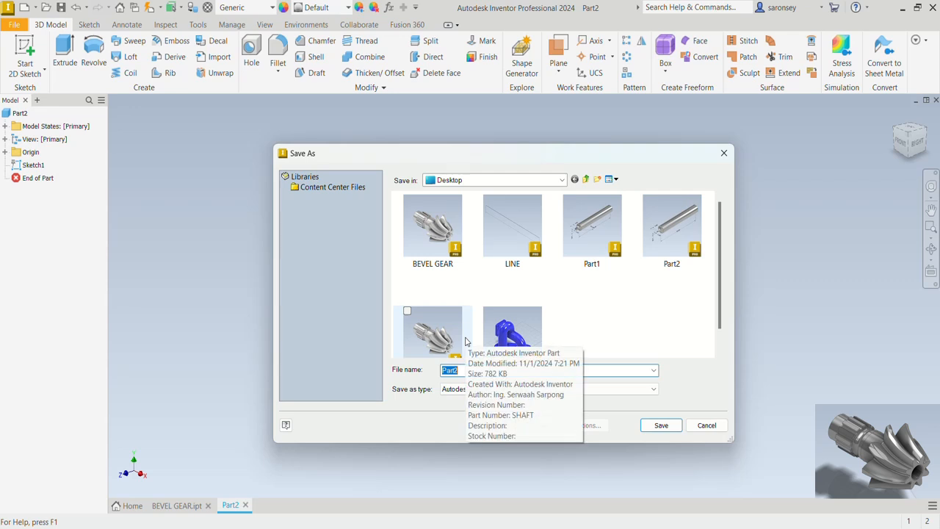
type("LINE 2")
left_click(659, 426)
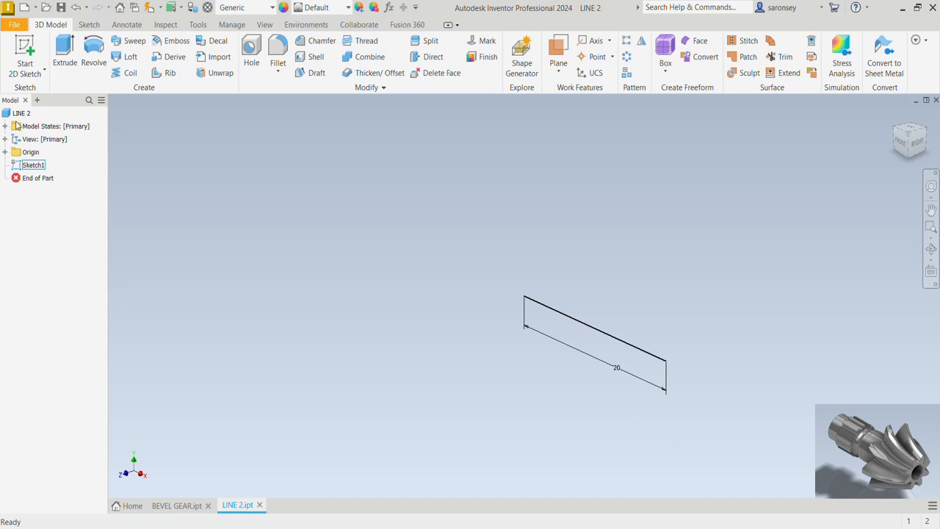
Step: Create a new assembly from the metric Standard (mm).iam template
left_click(23, 9)
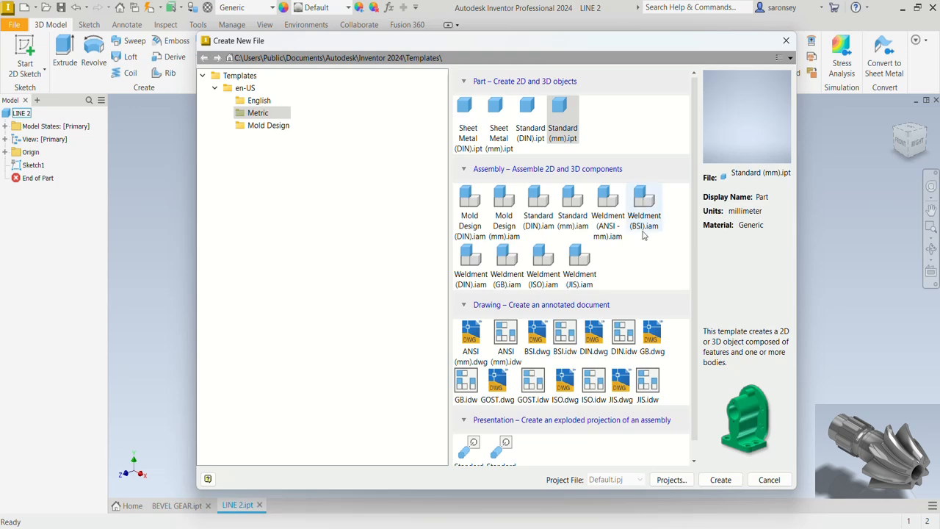
left_click(579, 227)
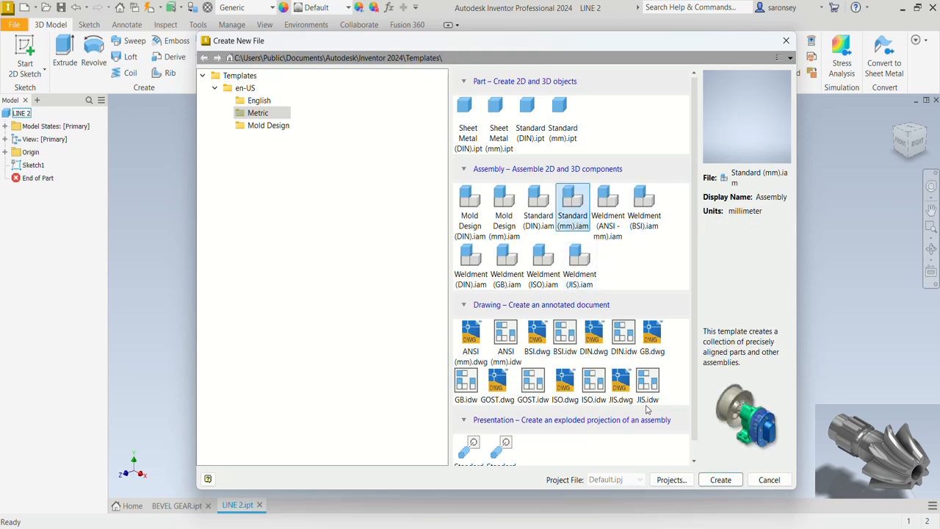
left_click(706, 481)
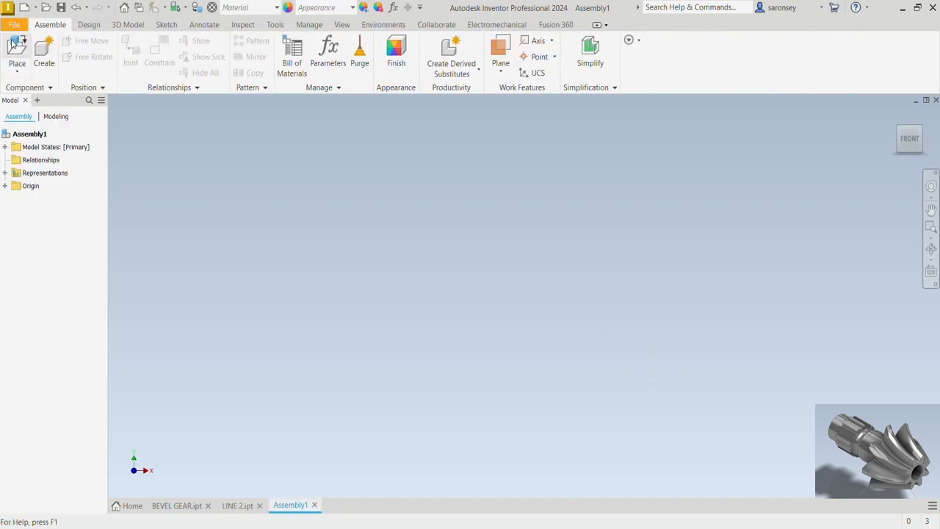
Step: Place one LINE 2 component from the Desktop in the assembly, grounded at the origin
left_click(13, 44)
scroll(540, 241, "down", 1)
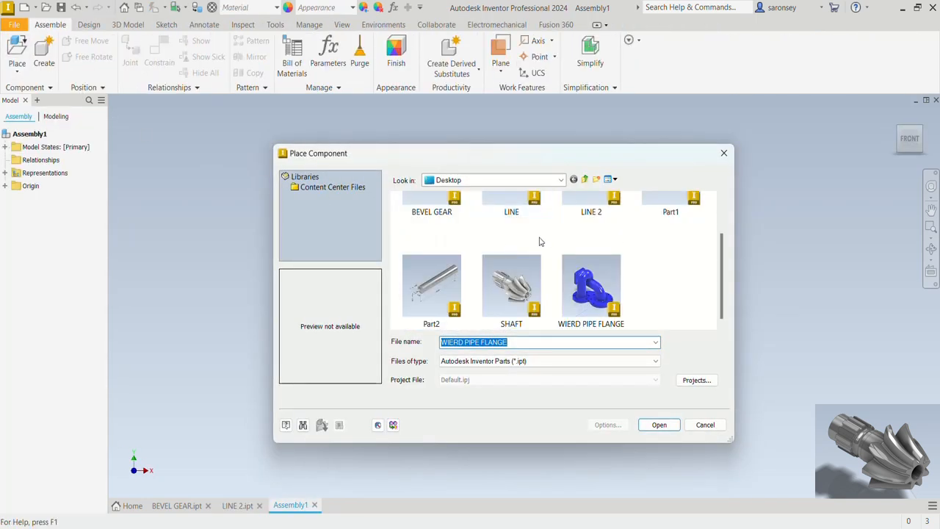
left_click(591, 206)
left_click(658, 424)
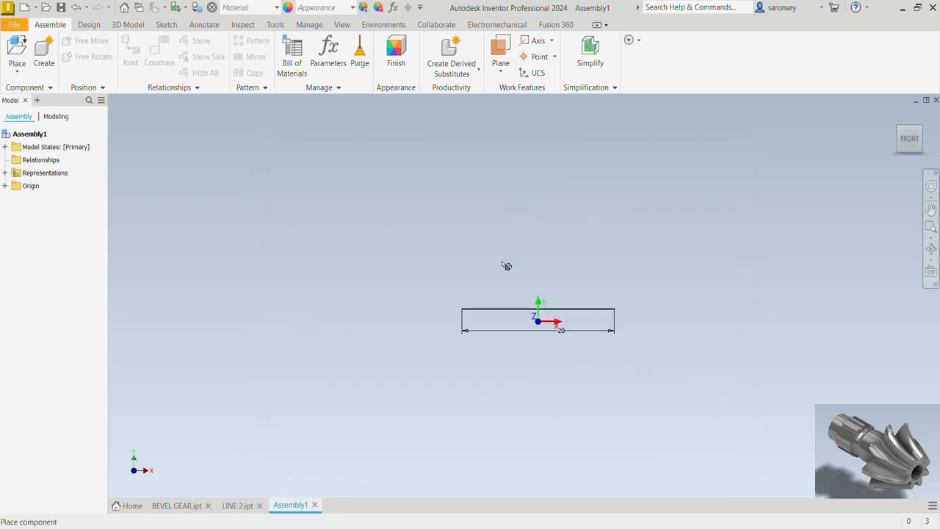
right_click(501, 258)
left_click(536, 271)
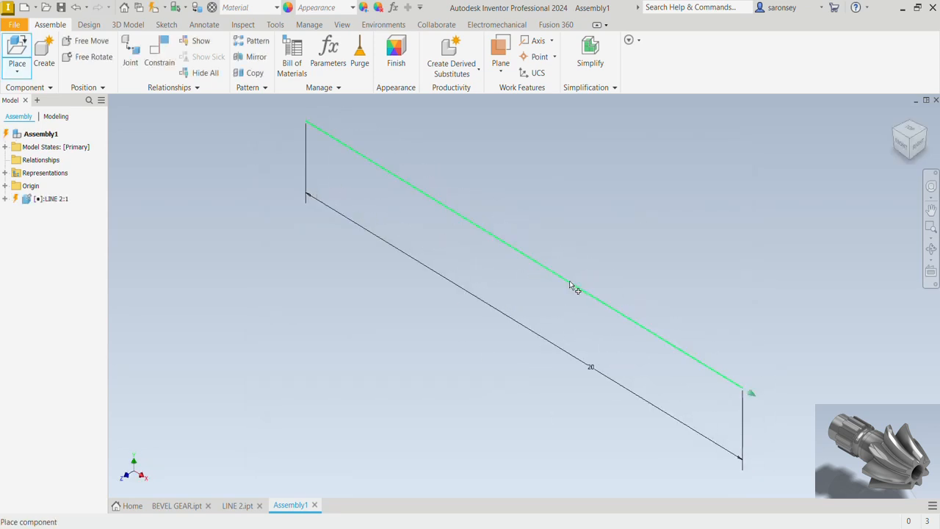
key("Escape")
scroll(617, 229, "up", 3)
middle_click_drag(617, 228, 563, 287)
Step: Set the assembly's visual style to Shaded with Edges
left_click(349, 32)
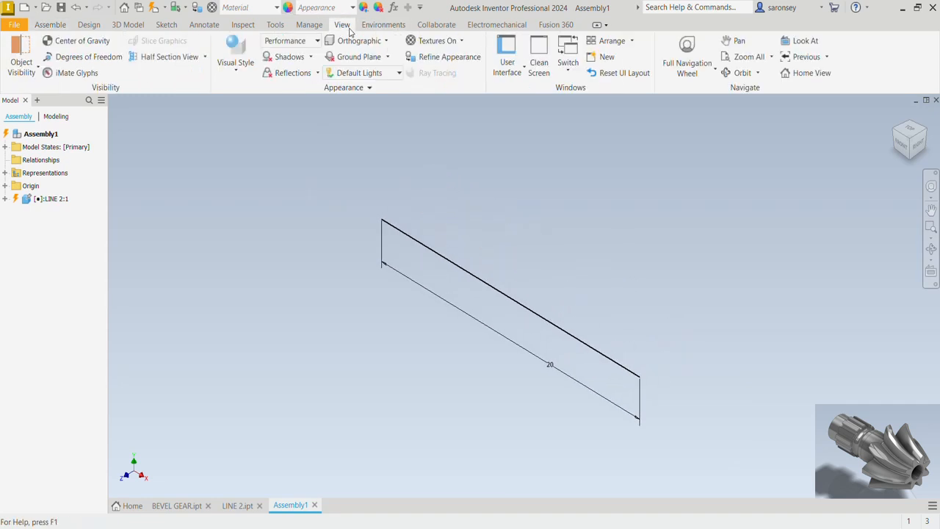
left_click(236, 76)
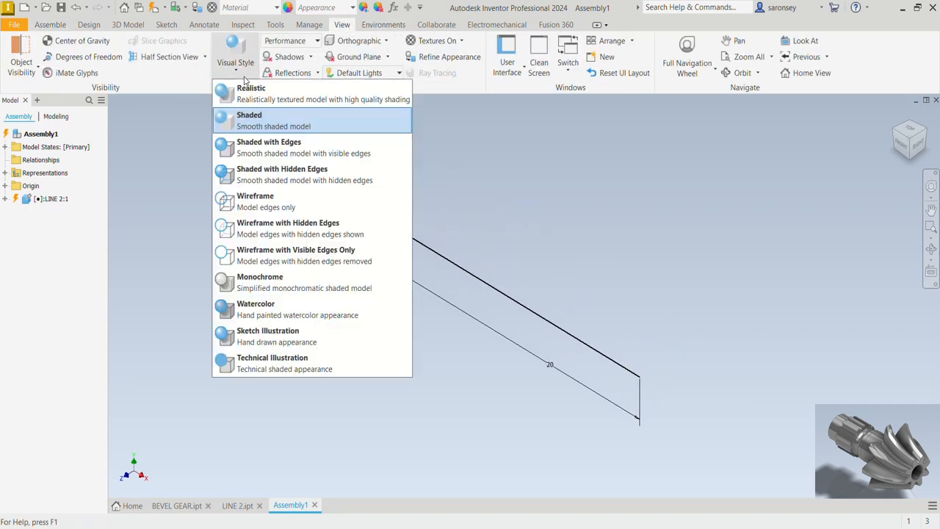
left_click(308, 154)
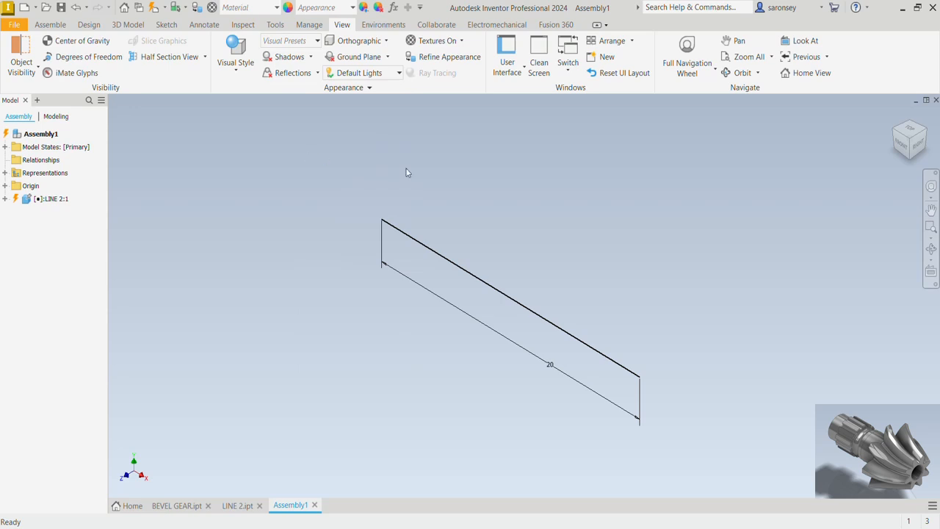
Step: Place one BEVEL GEAR component from the Desktop and move it clear of the 20 mm line
left_click(54, 25)
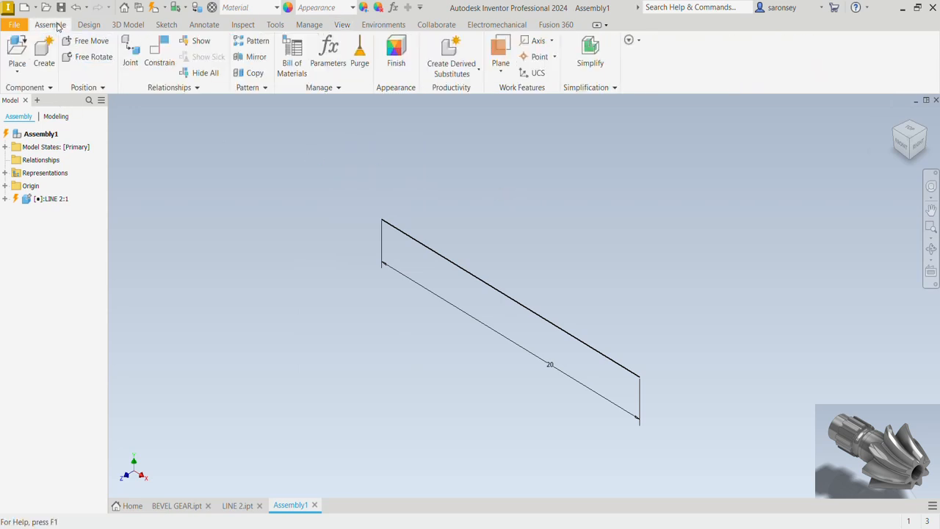
left_click(18, 51)
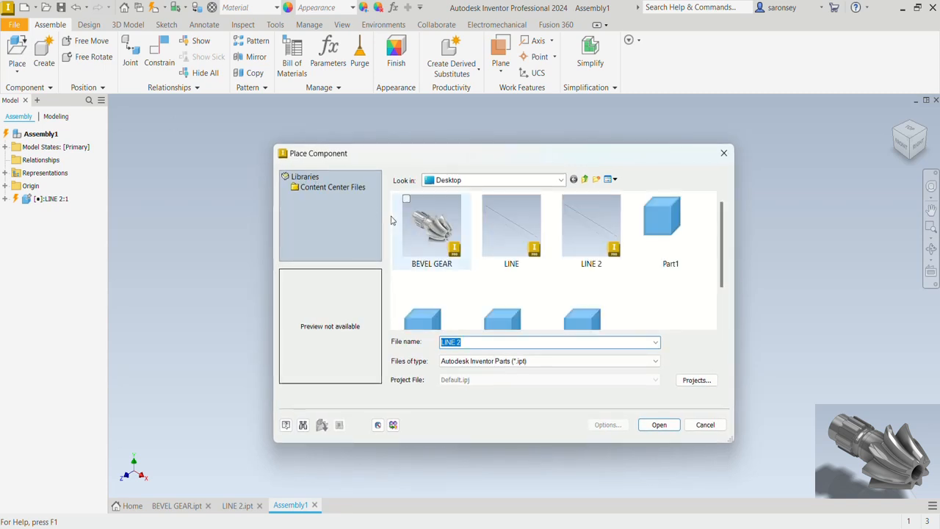
left_click(436, 226)
left_click(658, 426)
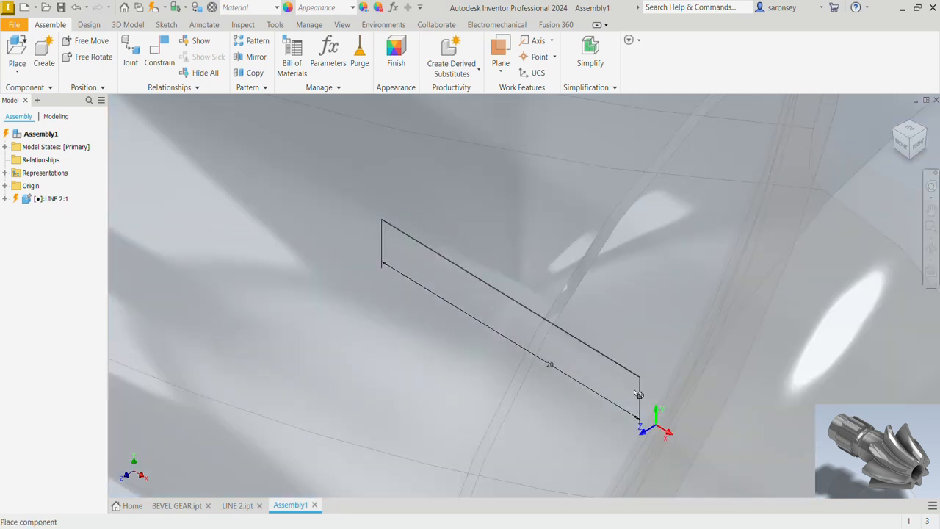
scroll(611, 344, "up", 3)
scroll(610, 341, "up", 4)
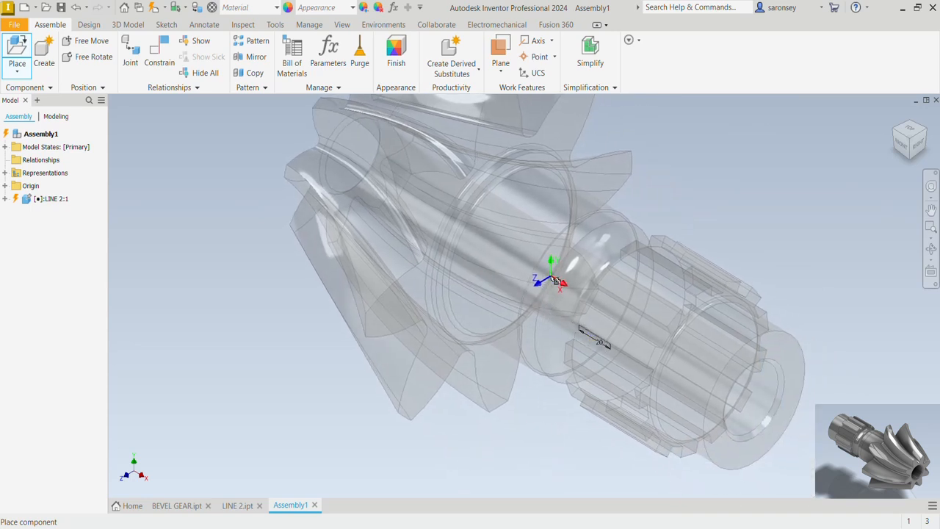
left_click(532, 275)
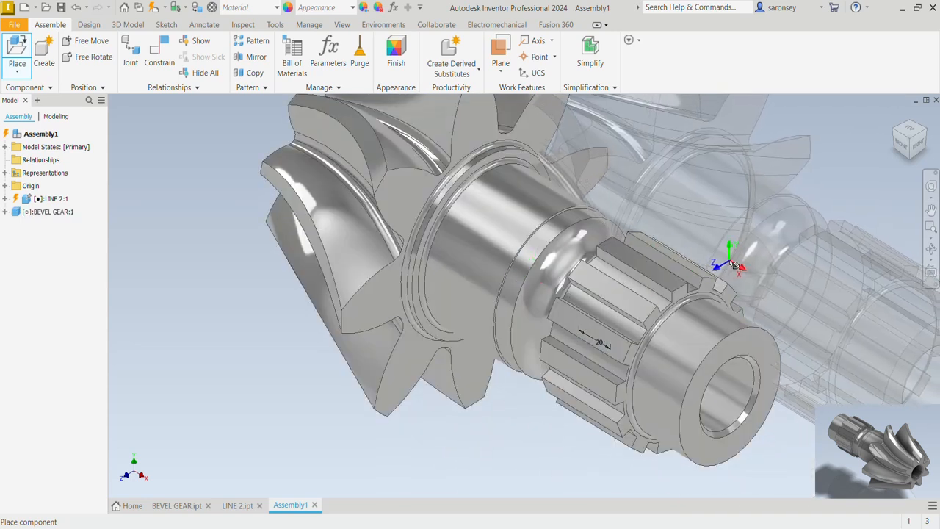
key("Escape")
scroll(729, 265, "up", 3)
middle_click_drag(729, 260, 574, 339)
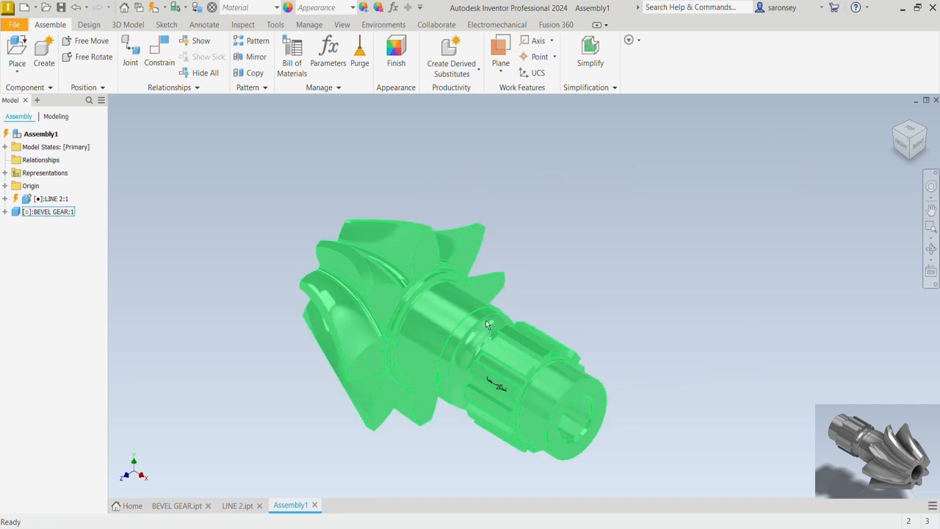
left_click_drag(484, 320, 571, 227)
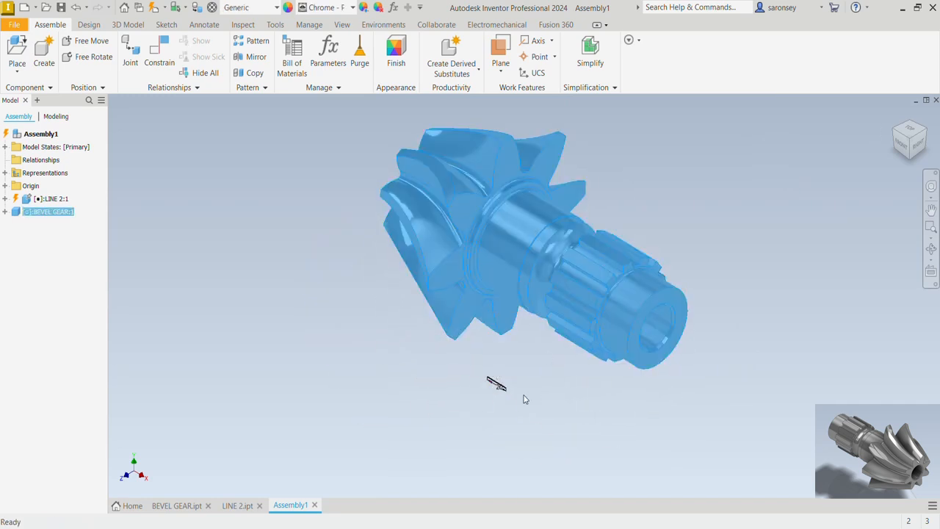
left_click(732, 293)
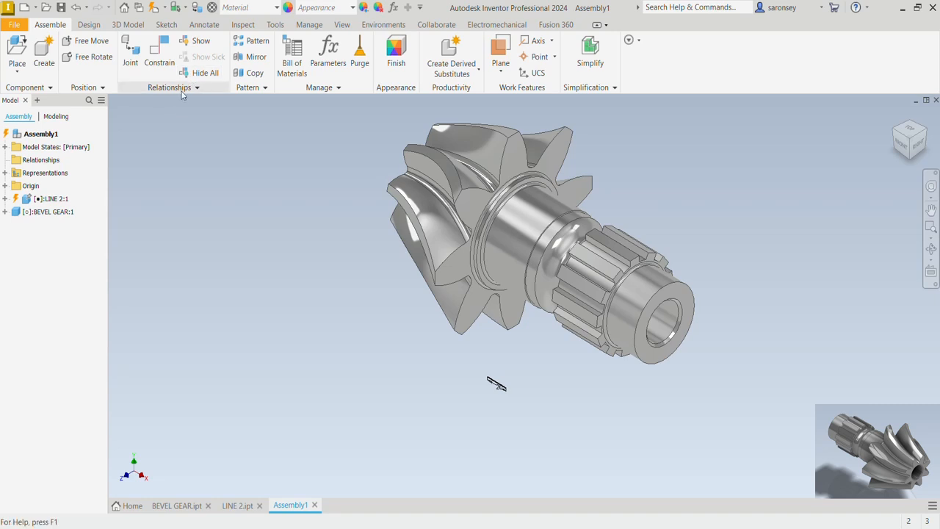
Step: Start a joint connecting the bore centre on the gear's toothed end face to one endpoint of the 20 mm line
left_click(131, 58)
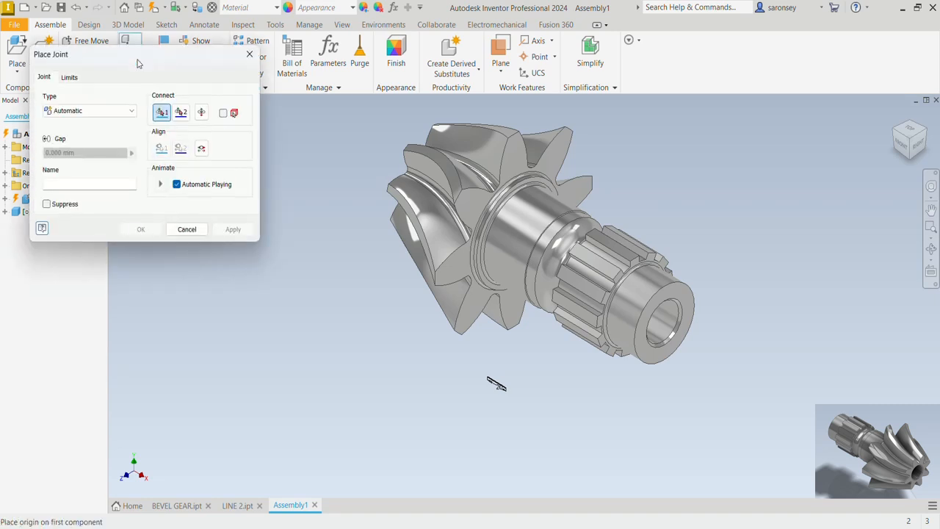
scroll(412, 256, "up", 3)
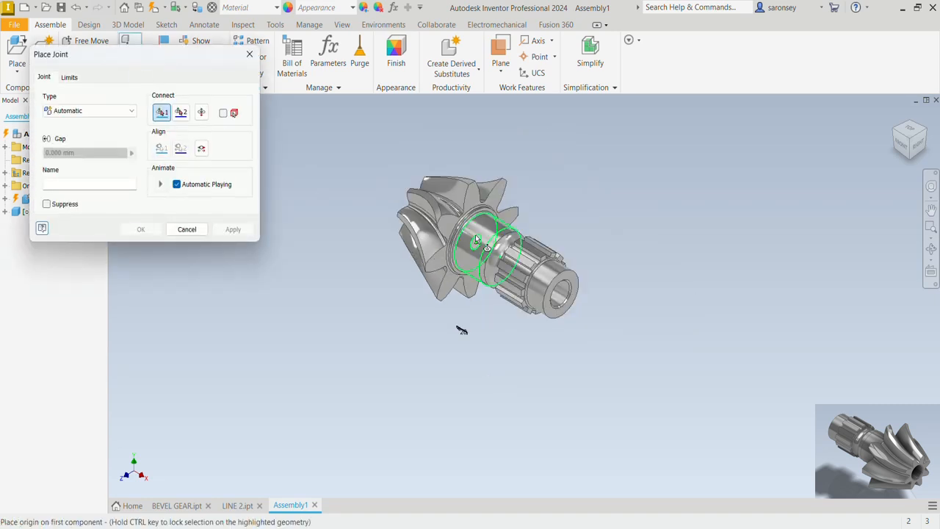
mouse_move(476, 234)
middle_mouse_down()
mouse_move(480, 263)
mouse_move(516, 298)
middle_mouse_up()
middle_click_drag(479, 365, 552, 353, "shift")
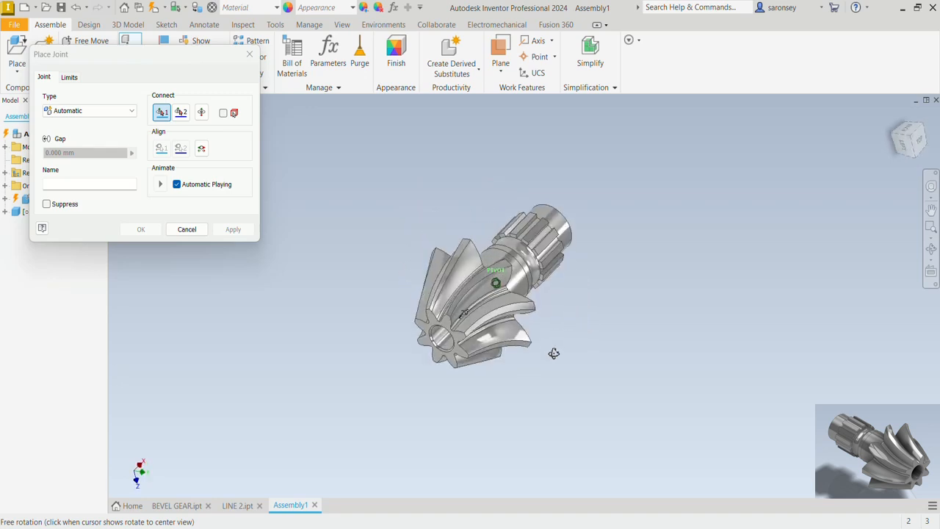
scroll(439, 347, "down", 4)
left_click(439, 348)
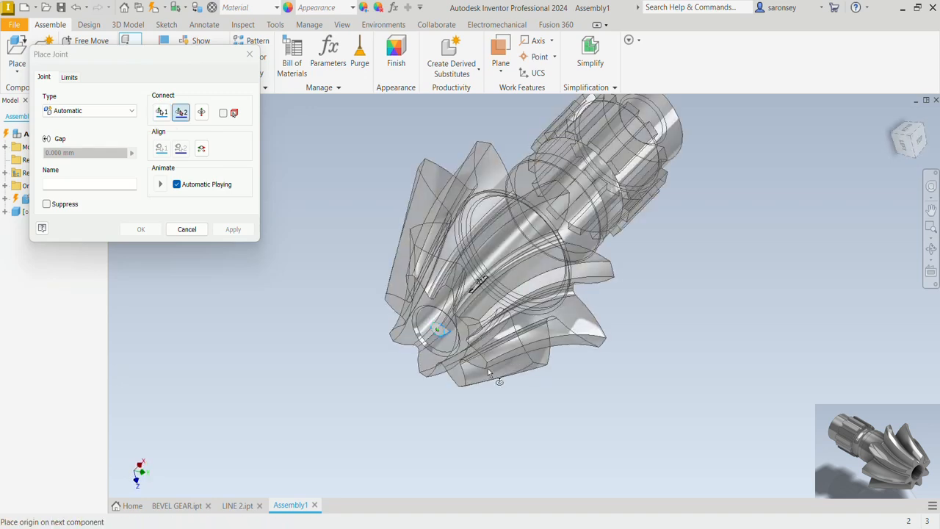
scroll(587, 351, "up", 4)
middle_click_drag(587, 351, 495, 372, "shift")
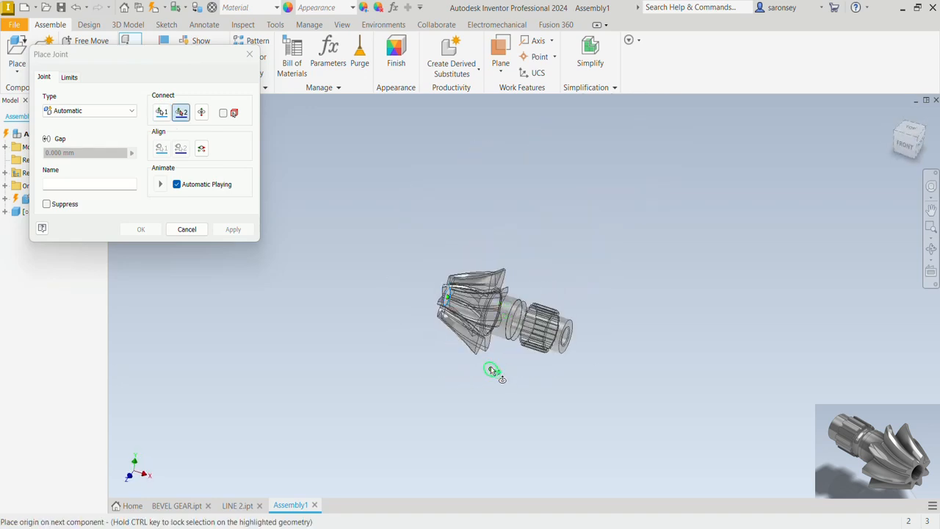
scroll(490, 367, "down", 8)
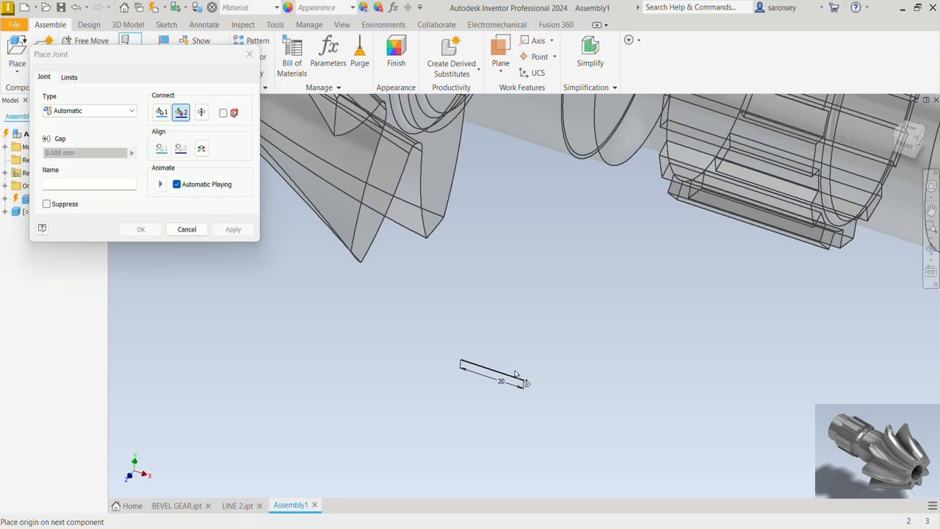
left_click(525, 382)
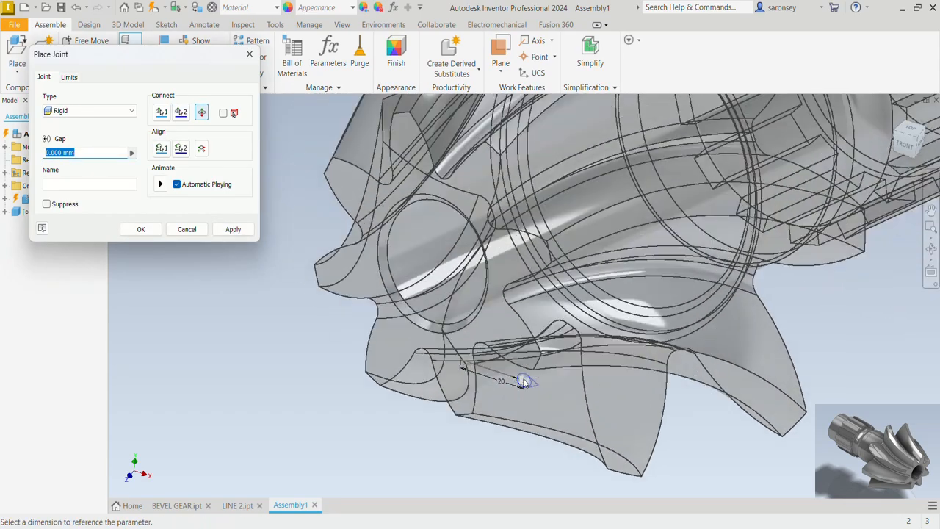
Step: Set the joint type to Rotational, preview its motion, and apply the joint between the gear and the line
scroll(525, 382, "up", 8)
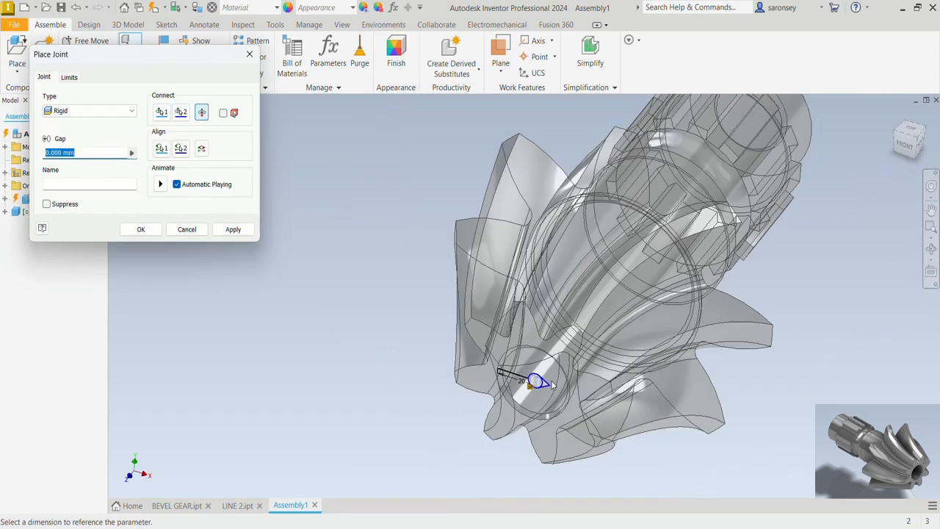
middle_click_drag(717, 323, 608, 332)
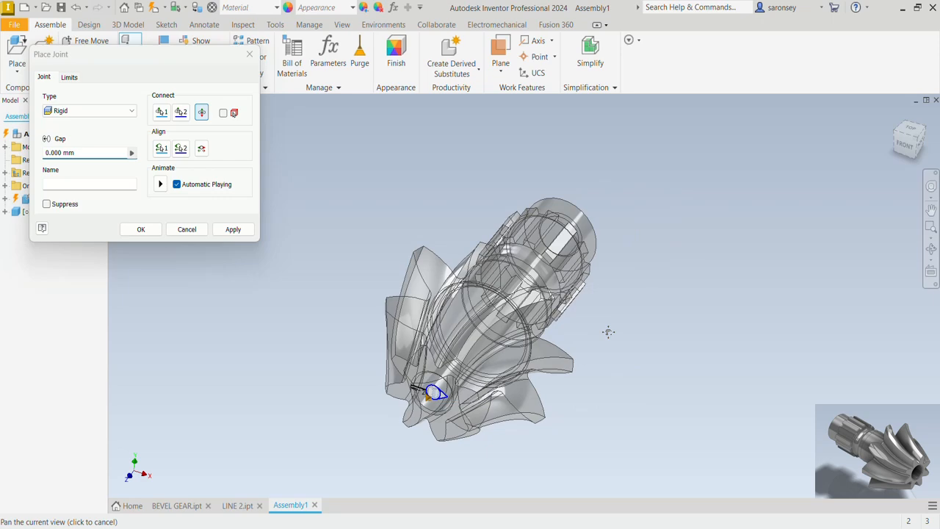
left_click(132, 111)
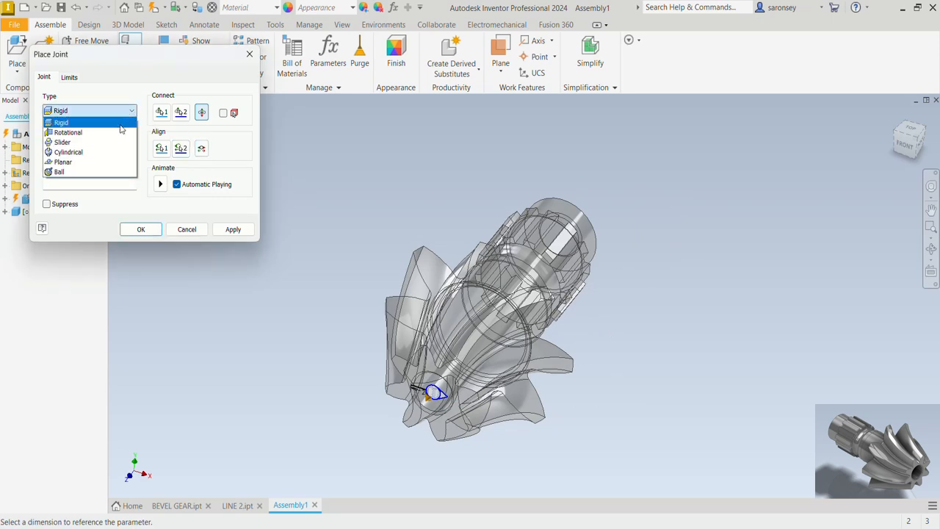
left_click(116, 132)
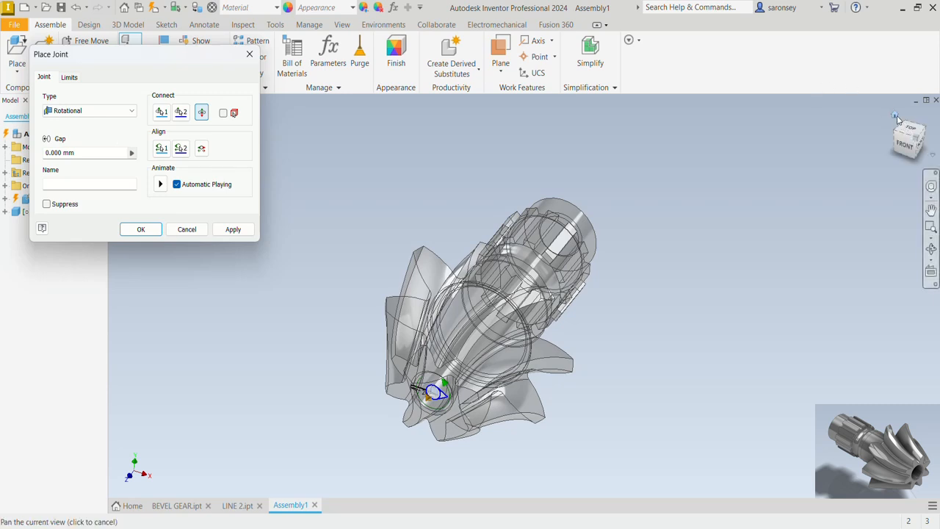
left_click(896, 117)
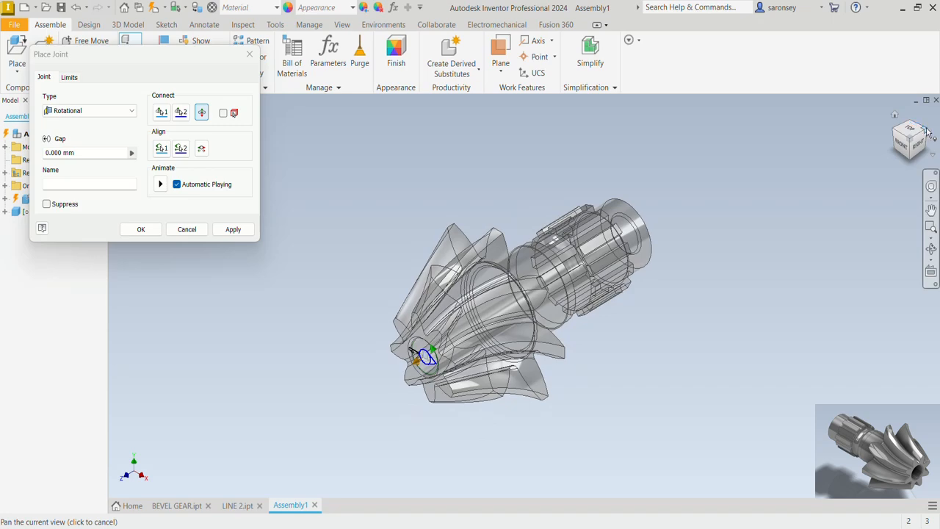
left_click(924, 132)
left_click(925, 131)
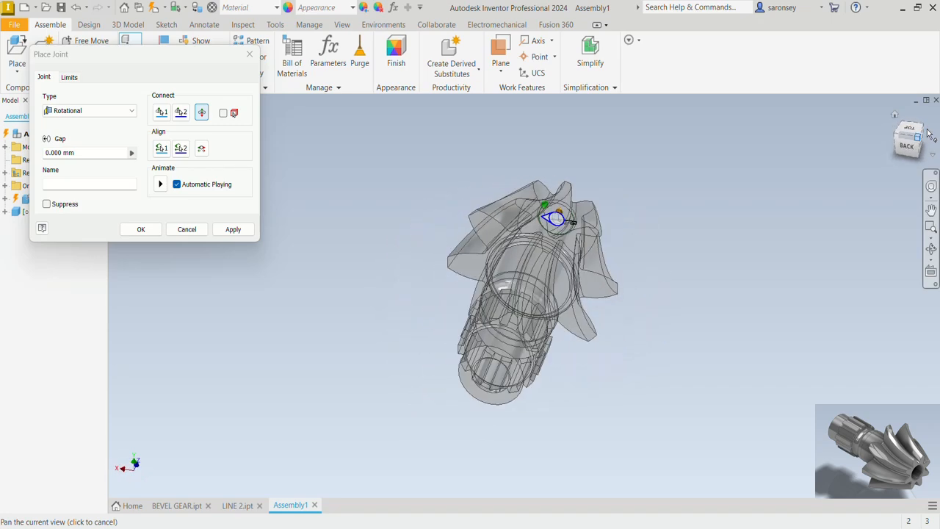
left_click(924, 131)
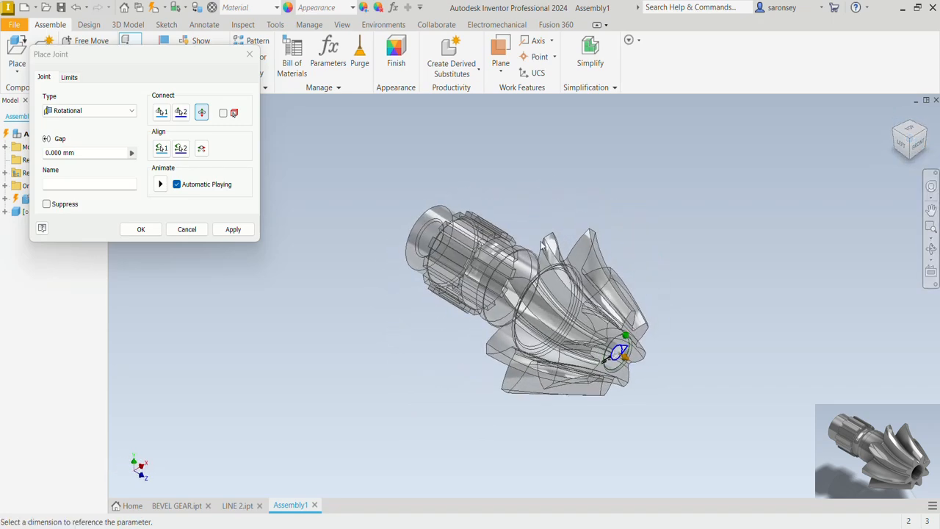
left_click(165, 188)
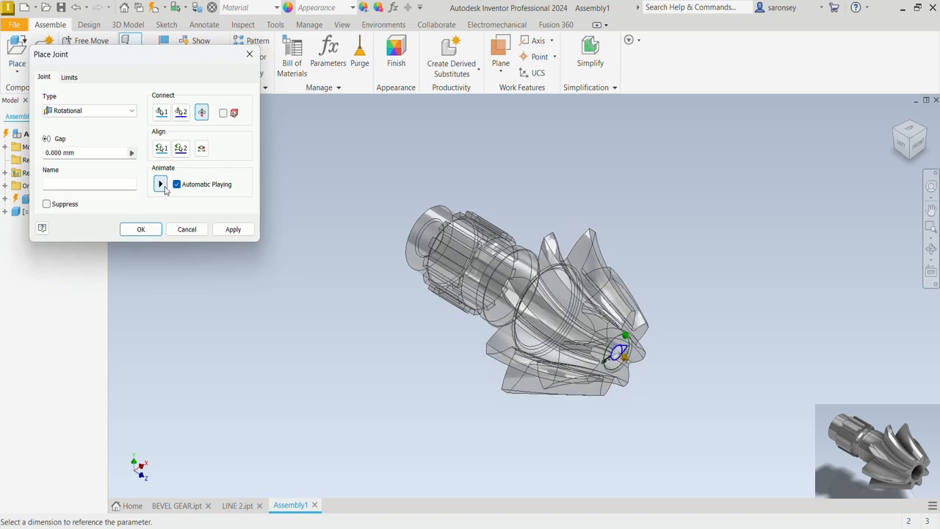
left_click(235, 230)
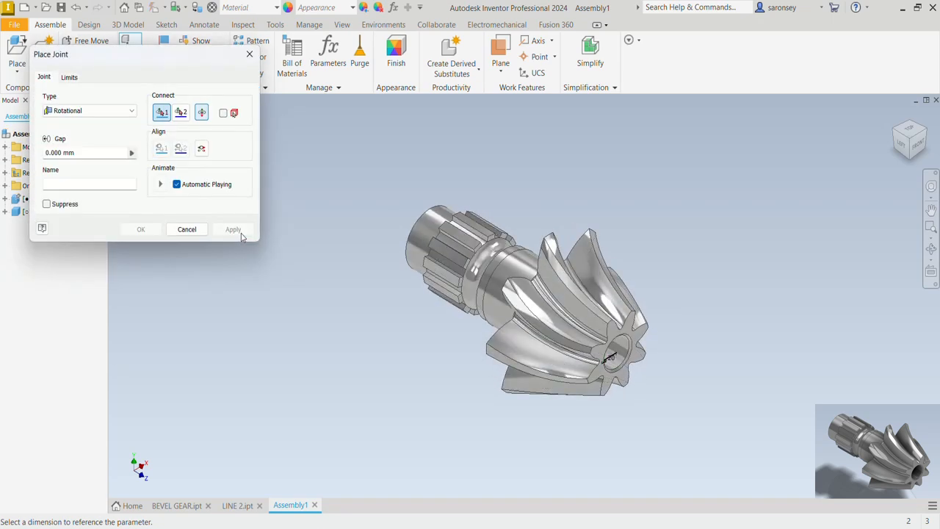
left_click(250, 59)
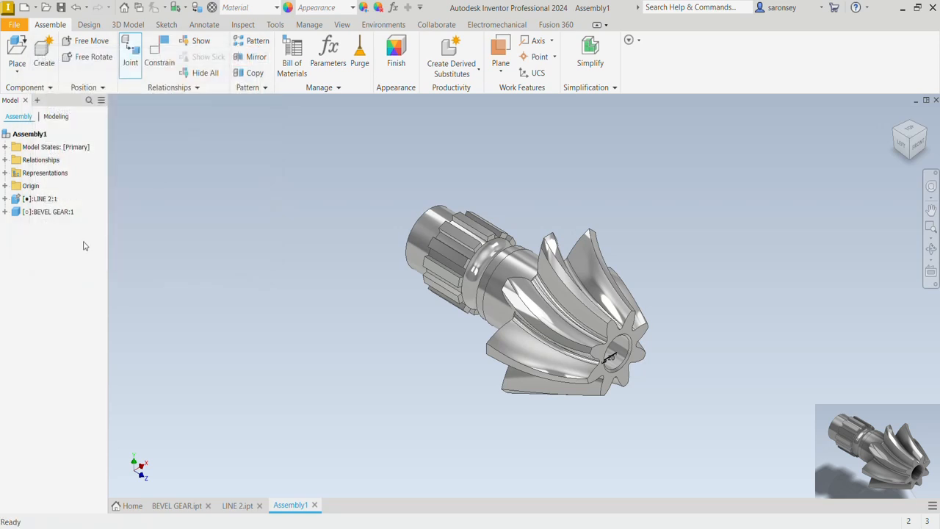
Step: Turn off the visibility of the LINE 2 component
right_click(38, 203)
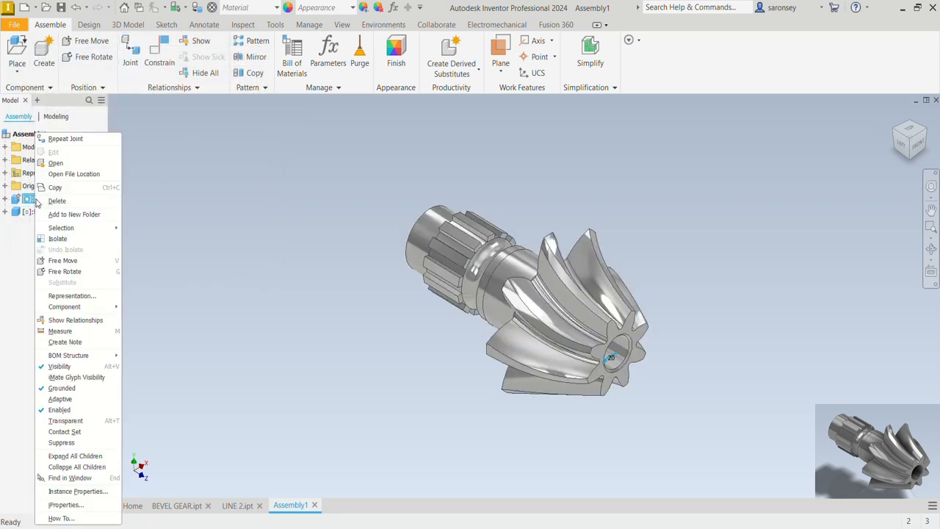
left_click(76, 367)
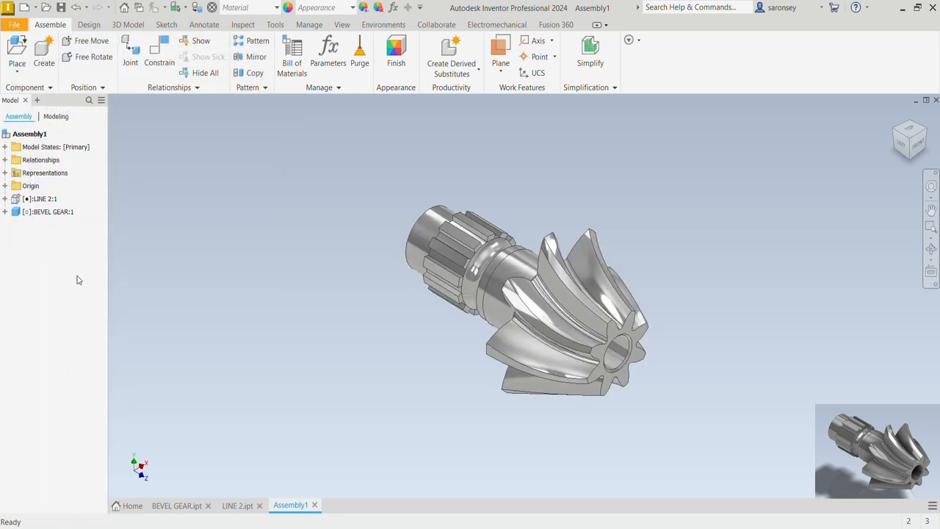
Step: Open the Drive settings of the BEVEL GEAR's rotational joint and set the end angle to 360*5
left_click(5, 212)
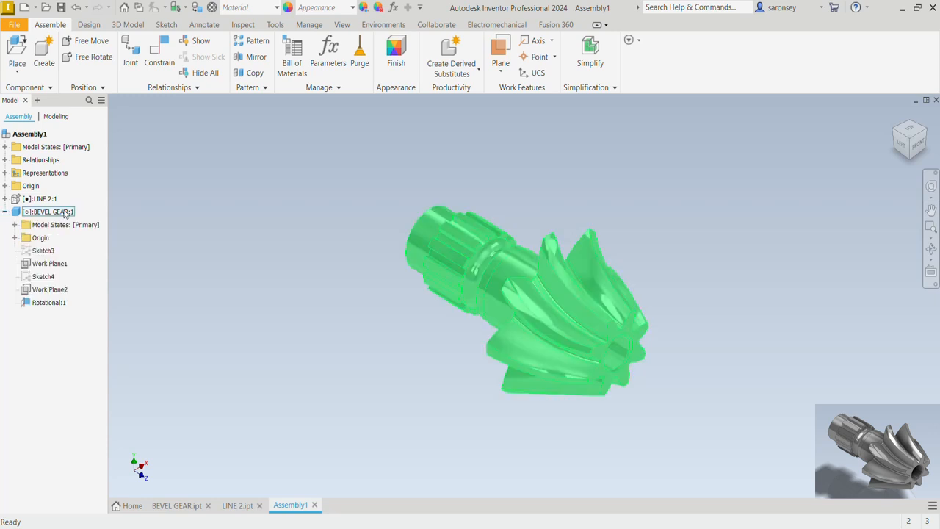
right_click(50, 309)
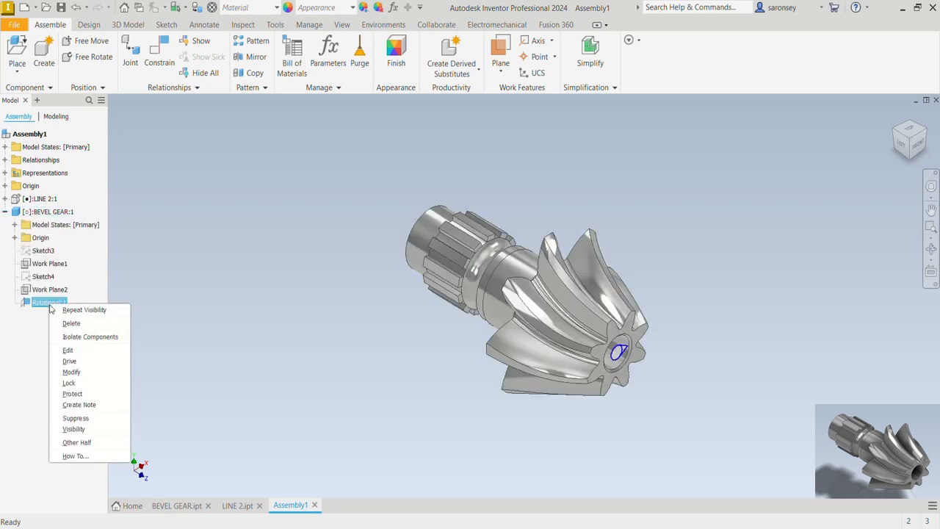
left_click(88, 363)
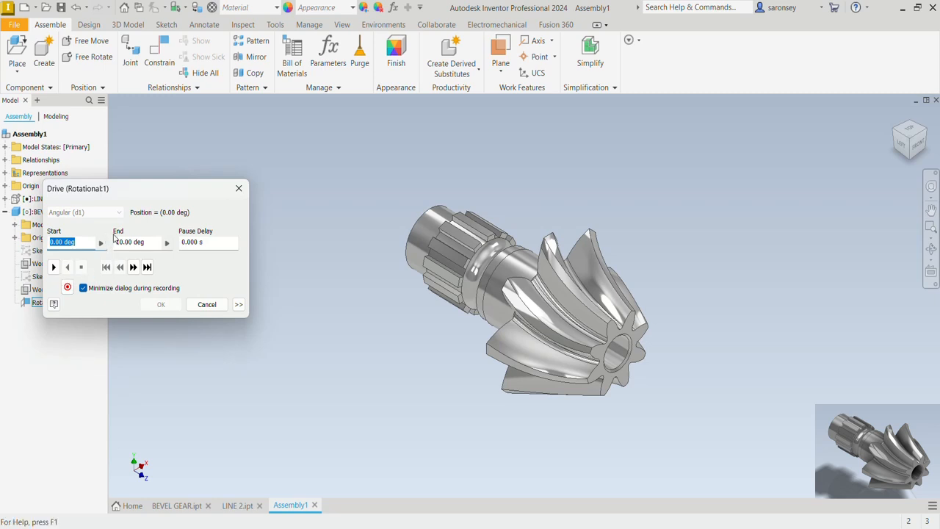
left_click_drag(152, 242, 108, 242)
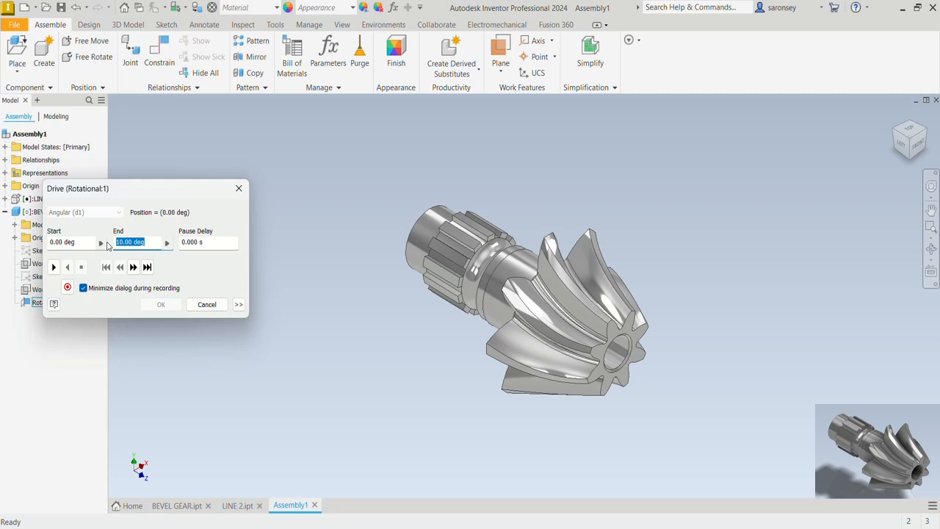
type("360")
type("°")
type("5")
Step: Set the drive increment to 5 deg and the repetitions to Start/End/Start with a count of 2
left_click(238, 304)
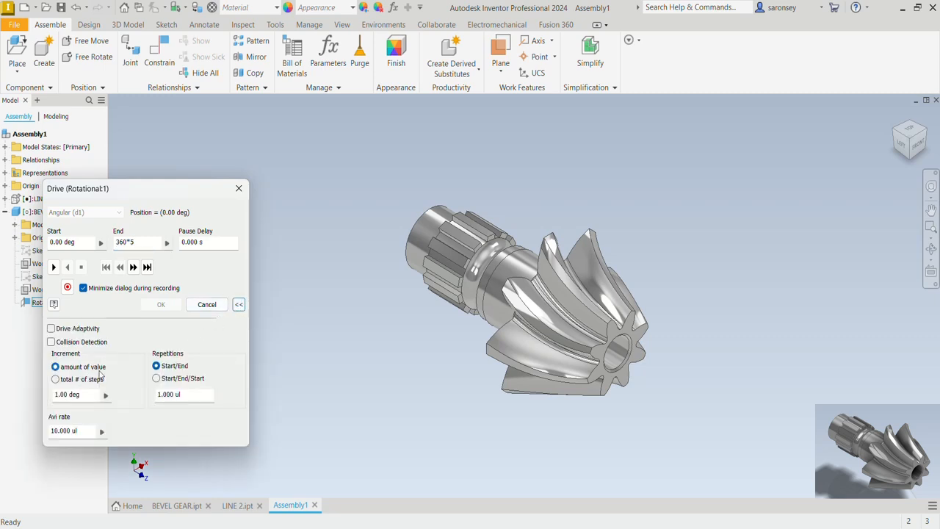
left_click(54, 394)
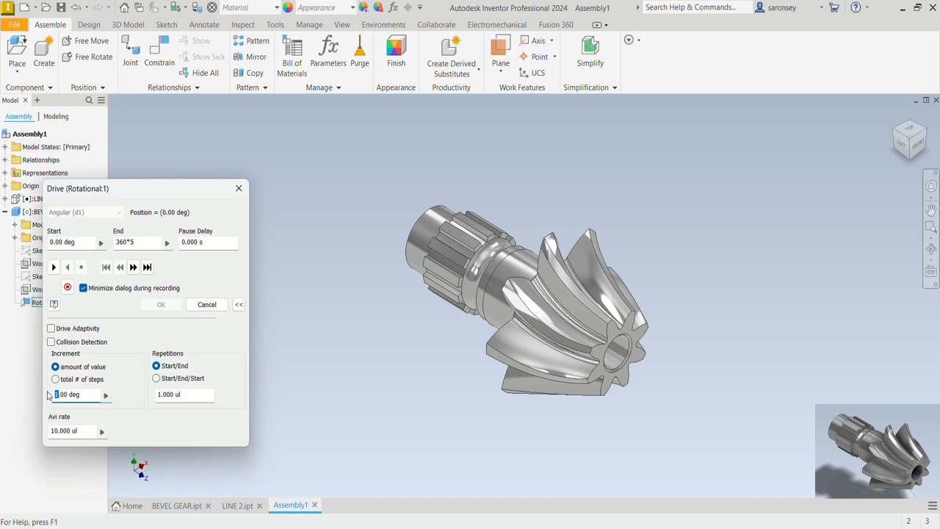
type("5")
left_click(157, 378)
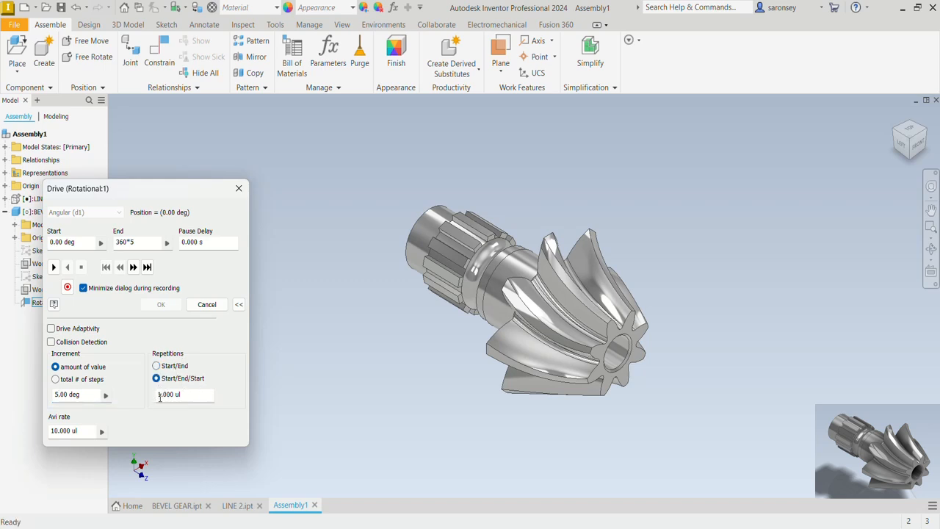
left_click(160, 397)
type("2")
Step: Play the rotational joint's drive simulation and examine the bevel gear shaft's rotation up close
left_click(54, 268)
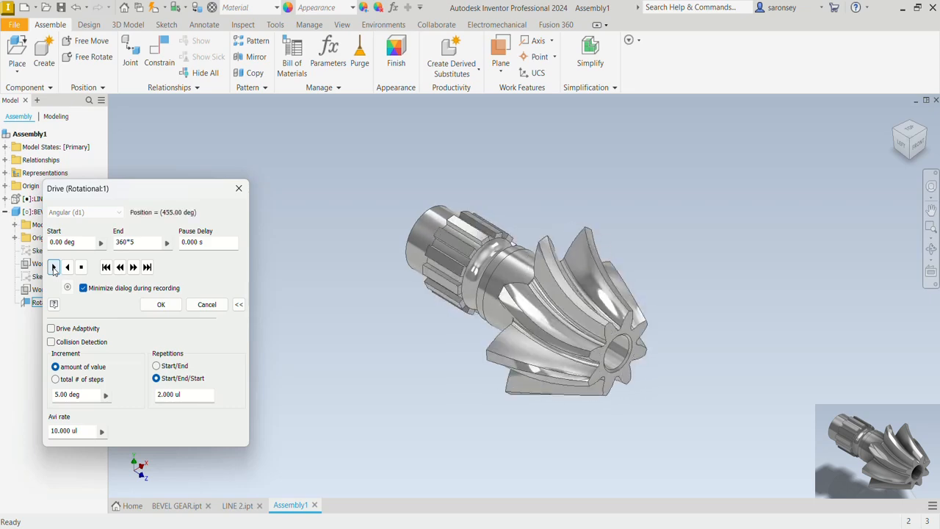
left_click(54, 267)
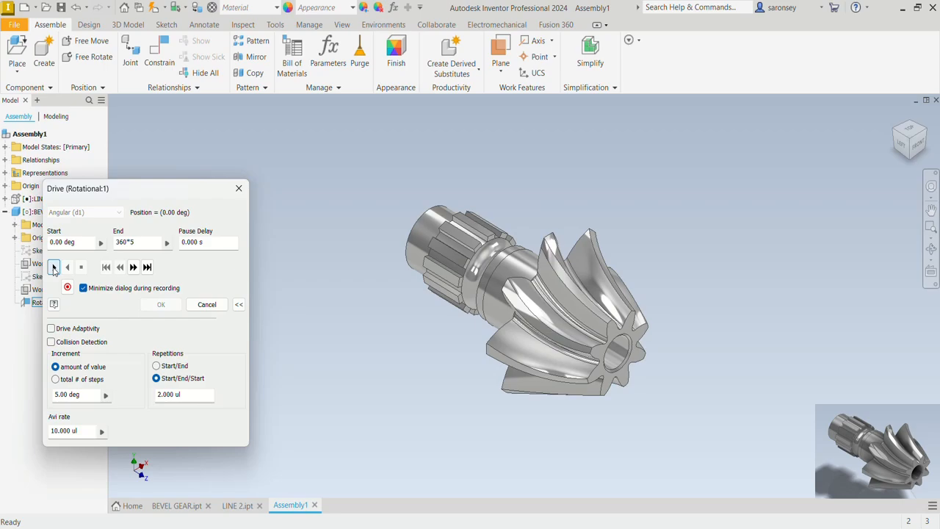
left_click(54, 267)
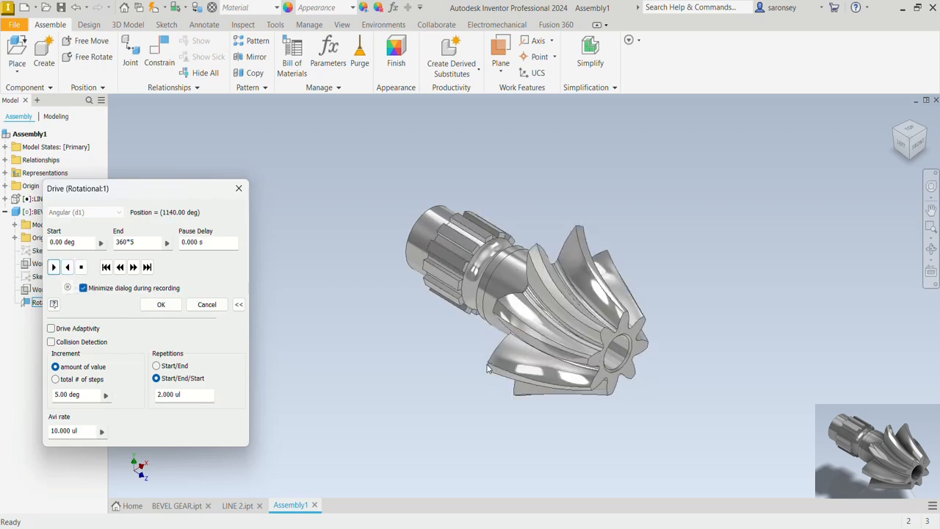
scroll(487, 368, "up", 2)
scroll(487, 367, "down", 5)
scroll(488, 367, "up", 3)
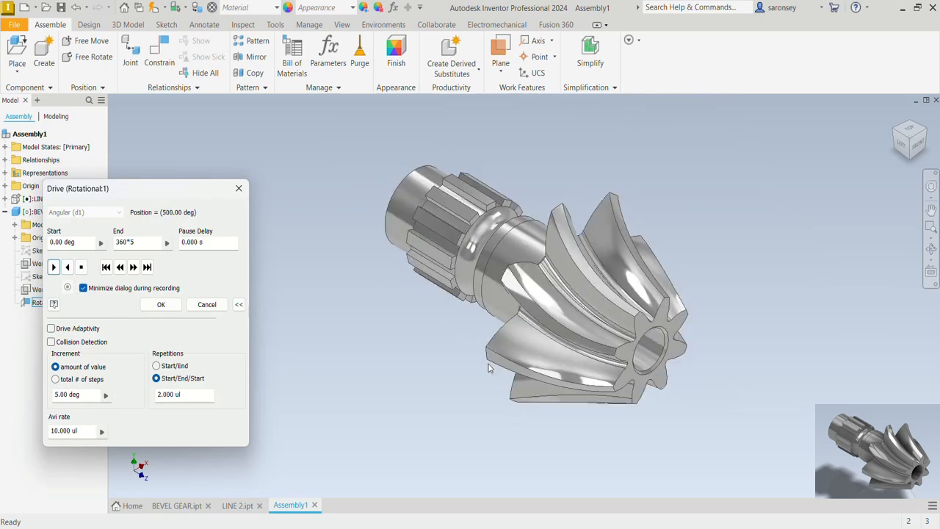
scroll(489, 367, "down", 3)
scroll(489, 368, "up", 3)
middle_click_drag(488, 368, 479, 382)
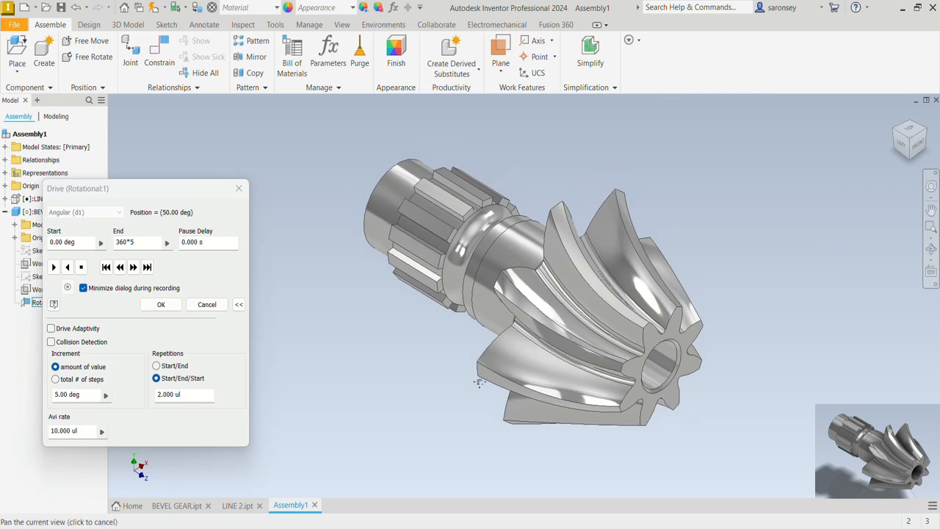